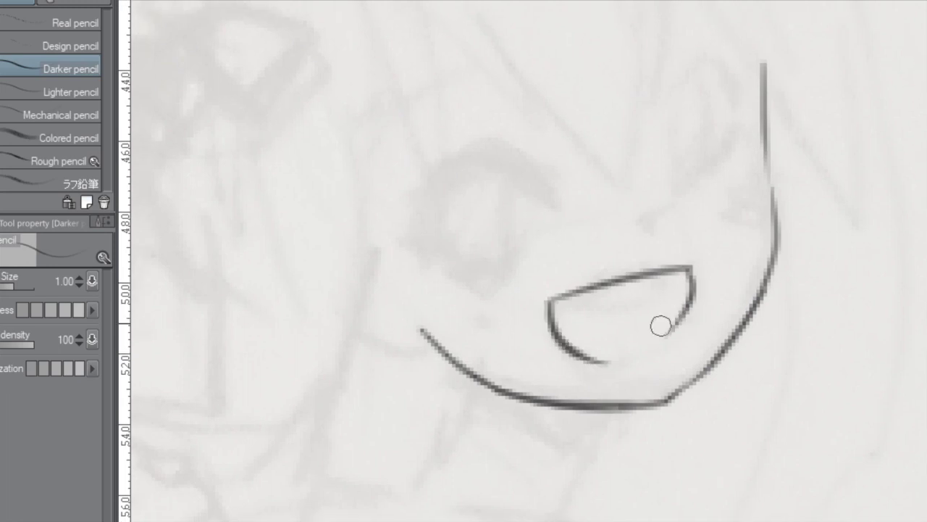
Finish the lower lip line of the open mouth and add zigzag blush marks on both cheeks with the Darker pencil.
drag(596, 368, 673, 346)
mouse_move(718, 221)
mouse_down()
mouse_move(769, 166)
mouse_move(797, 185)
mouse_up()
key(ctrl+z)
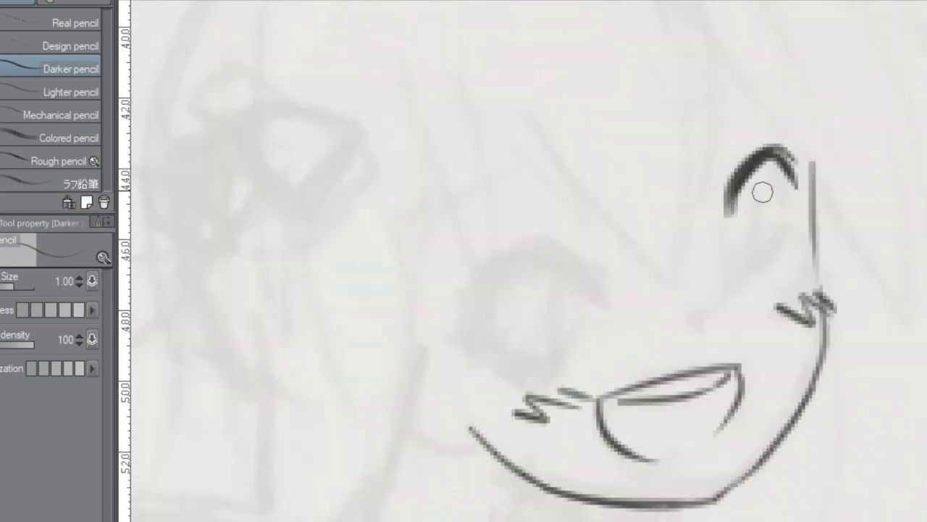
Sketch both eyes with thick upper lashes and dark, hatched irises.
drag(757, 223, 819, 194)
drag(527, 296, 636, 225)
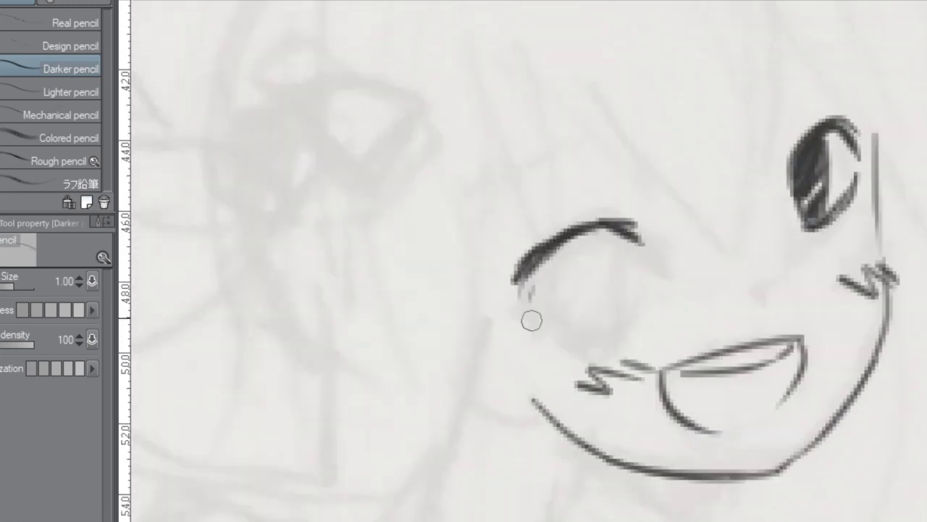
drag(527, 274, 580, 319)
drag(561, 275, 591, 239)
Sketch the eyebrows and nose, and draw the pointed bangs falling over the forehead between the eyes.
drag(787, 153, 724, 258)
mouse_move(394, 308)
mouse_down()
mouse_move(580, 231)
mouse_move(616, 207)
mouse_up()
drag(683, 92, 797, 73)
mouse_move(678, 275)
mouse_down()
mouse_move(615, 268)
mouse_move(643, 241)
mouse_up()
mouse_move(663, 33)
mouse_down()
mouse_move(573, 203)
mouse_move(730, 183)
mouse_up()
mouse_move(602, 116)
mouse_down()
mouse_move(606, 232)
mouse_move(430, 221)
mouse_up()
mouse_move(425, 113)
mouse_down()
mouse_move(476, 312)
mouse_move(423, 292)
mouse_move(358, 330)
mouse_up()
drag(613, 319, 666, 138)
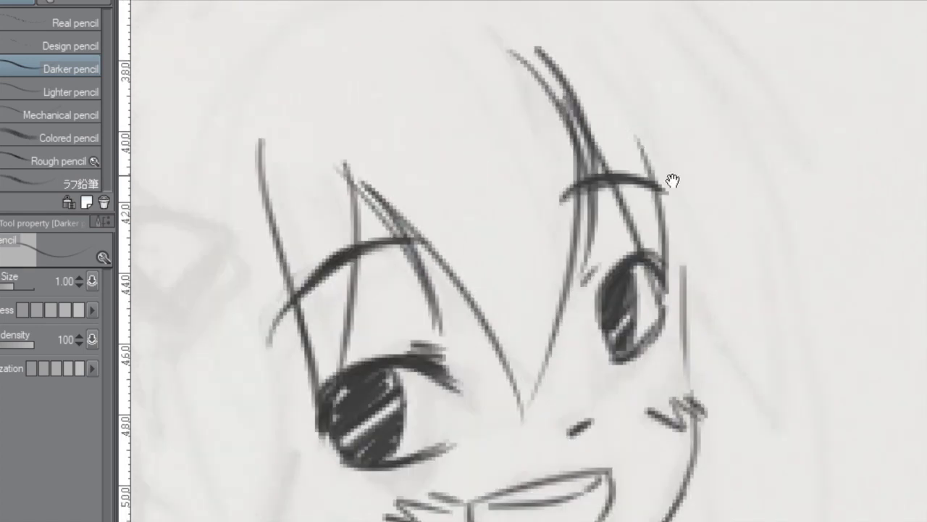
Draw the long hair strands framing both sides of the face.
drag(668, 181, 607, 150)
drag(631, 83, 674, 352)
drag(507, 345, 755, 190)
drag(463, 182, 712, 271)
drag(681, 11, 722, 194)
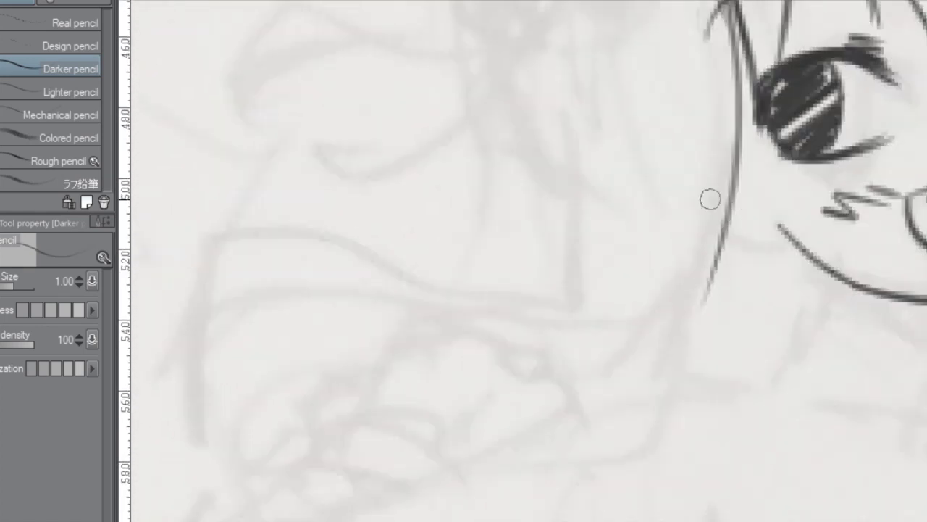
Draw the knotted hair ornament at the side of the head and the strands hanging from it.
drag(619, 228, 684, 240)
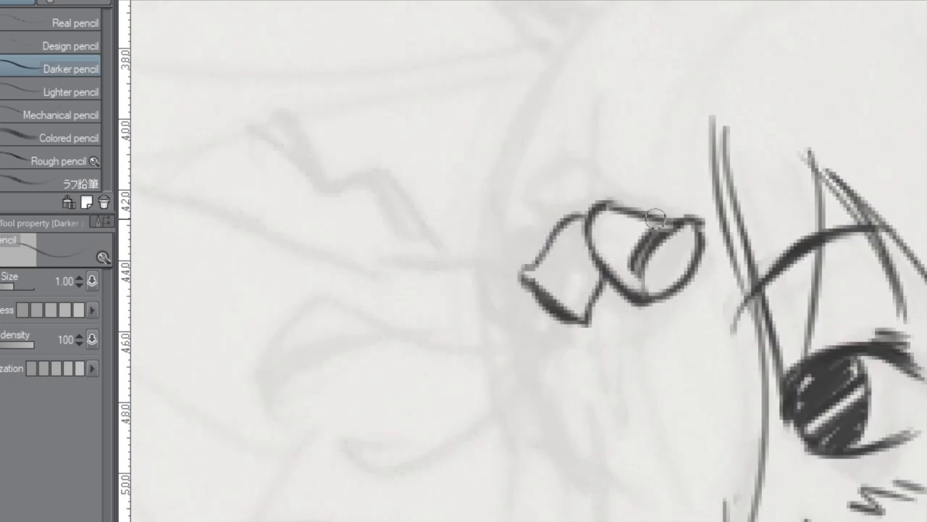
drag(609, 340, 678, 265)
drag(684, 190, 562, 371)
drag(677, 195, 662, 325)
drag(624, 217, 611, 306)
key(ctrl+z)
Draw the wavy side ponytail sweeping away from the face below the hair ornament.
drag(670, 230, 488, 273)
drag(822, 286, 513, 453)
mouse_move(405, 431)
mouse_down()
mouse_move(339, 325)
mouse_move(512, 280)
mouse_move(696, 104)
mouse_move(621, 201)
mouse_move(451, 239)
mouse_move(621, 207)
mouse_up()
Select the eyes and shift them slightly on the face with the Scale/Rotate transformation.
key(ctrl+t)
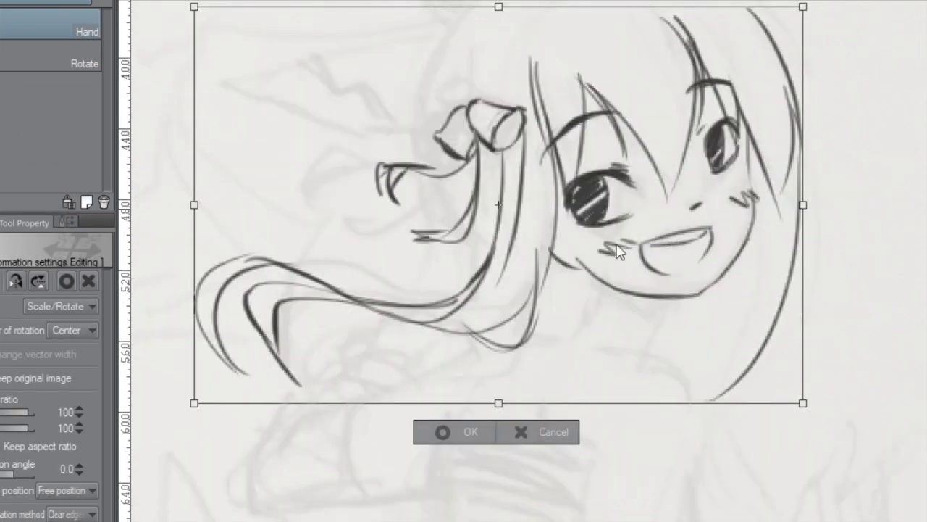
key(Return)
key(p)
drag(623, 92, 435, 218)
drag(507, 290, 612, 345)
key(m)
drag(681, 181, 685, 182)
key(ctrl+t)
key(Return)
drag(630, 231, 636, 237)
key(ctrl+t)
key(Return)
Return to the Darker pencil and draw the outer hair lock curling in beside the far cheek.
key(p)
mouse_move(603, 272)
mouse_down()
mouse_move(690, 297)
mouse_move(696, 182)
mouse_up()
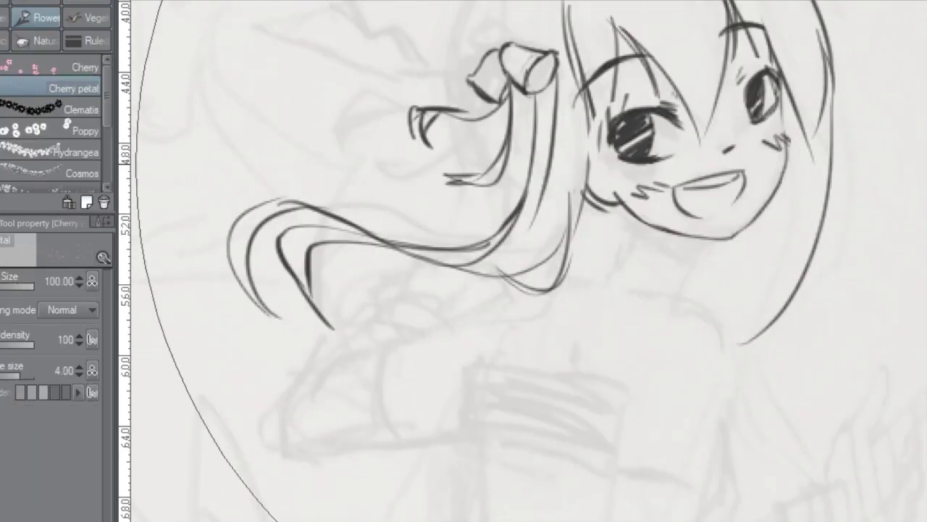
key(p)
drag(817, 202, 768, 311)
scroll(768, 311, down, 2)
drag(797, 65, 838, 244)
drag(810, 154, 717, 424)
scroll(717, 344, up, 2)
Draw the long tapering hair lock that falls from the far cheek past the shoulder.
key(p)
key(p)
mouse_move(791, 459)
mouse_down()
mouse_move(693, 413)
mouse_move(723, 440)
mouse_up()
drag(707, 433, 700, 222)
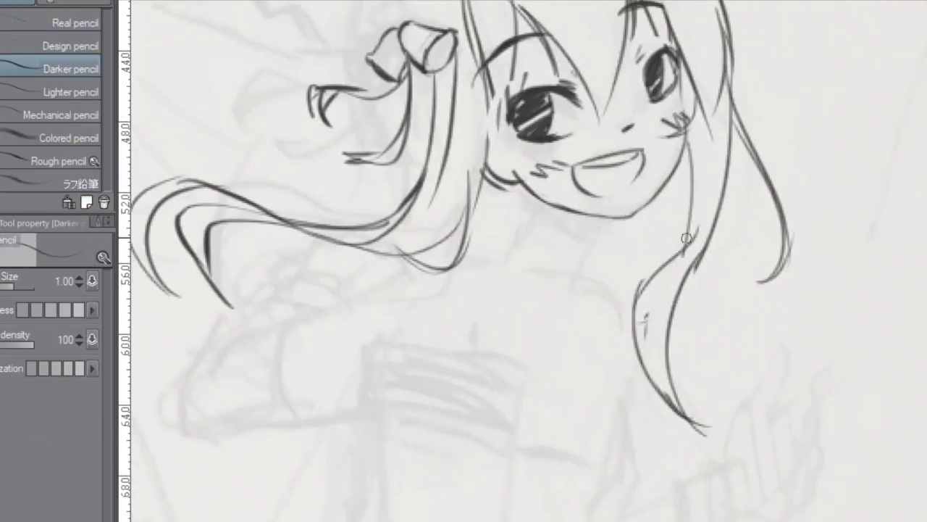
Draw the neck and collar lines below the jaw and hatch the shadow under the chin.
drag(609, 177, 758, 300)
drag(702, 319, 701, 284)
mouse_move(637, 267)
mouse_down()
mouse_move(667, 327)
mouse_move(745, 317)
mouse_up()
mouse_move(696, 217)
mouse_down()
mouse_move(656, 319)
mouse_move(605, 375)
mouse_up()
Draw the hair contour over the far side of the head and add long strands to the bangs.
drag(772, 141, 819, 275)
drag(718, 139, 833, 287)
drag(774, 241, 774, 175)
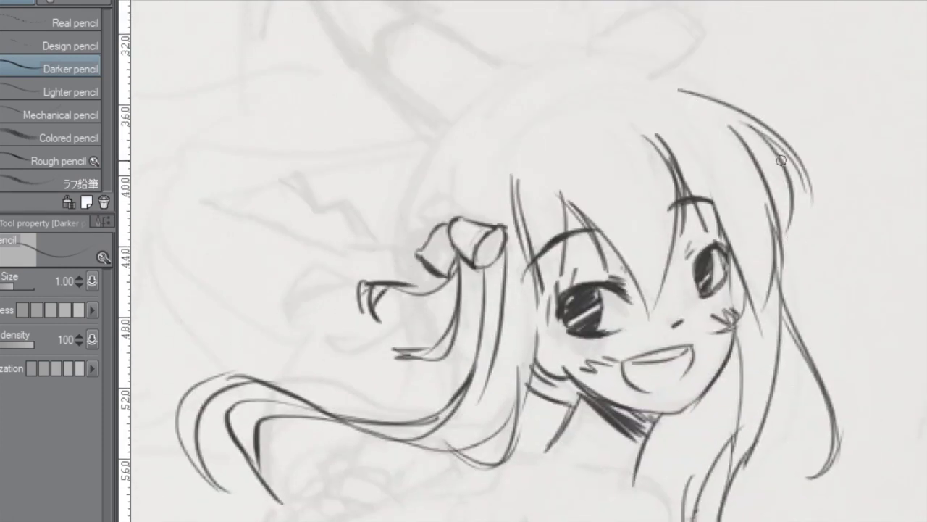
drag(569, 222, 645, 210)
drag(688, 266, 663, 270)
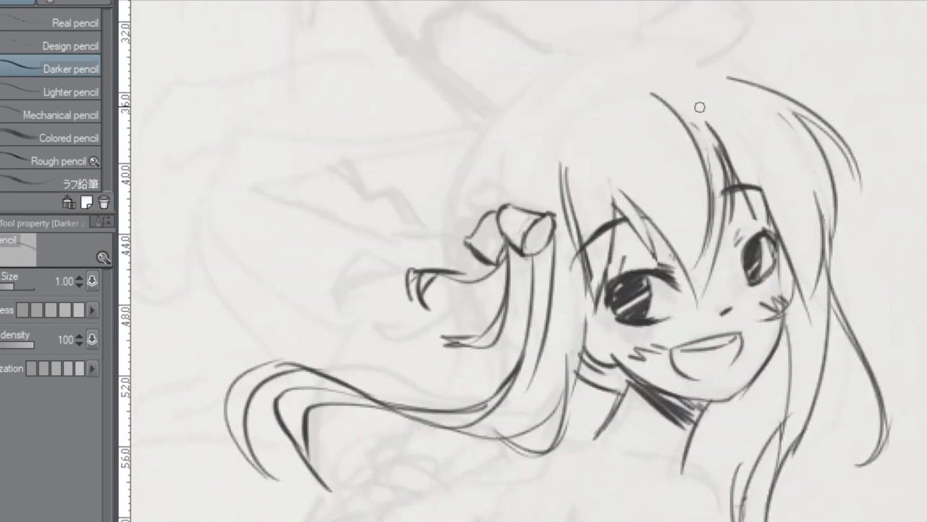
drag(777, 258, 879, 266)
drag(552, 182, 627, 362)
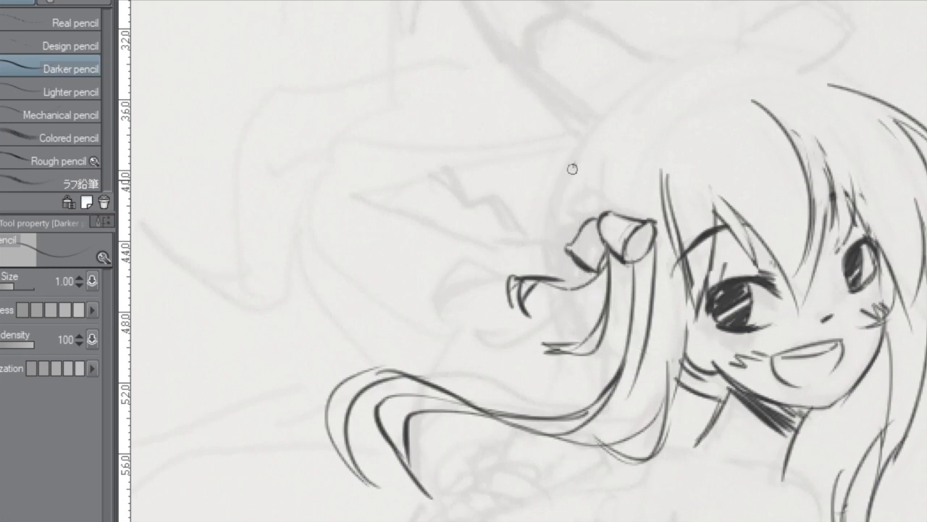
Outline the crown and back of the head and add loose looping hair tufts on top.
drag(591, 286, 553, 306)
drag(608, 186, 733, 189)
drag(673, 172, 778, 194)
drag(753, 90, 723, 159)
Draw two long pointed spikes projecting from the back of the head, each with a jagged line inside.
mouse_move(463, 141)
mouse_down()
mouse_move(428, 78)
mouse_move(500, 6)
mouse_up()
drag(543, 42, 725, 161)
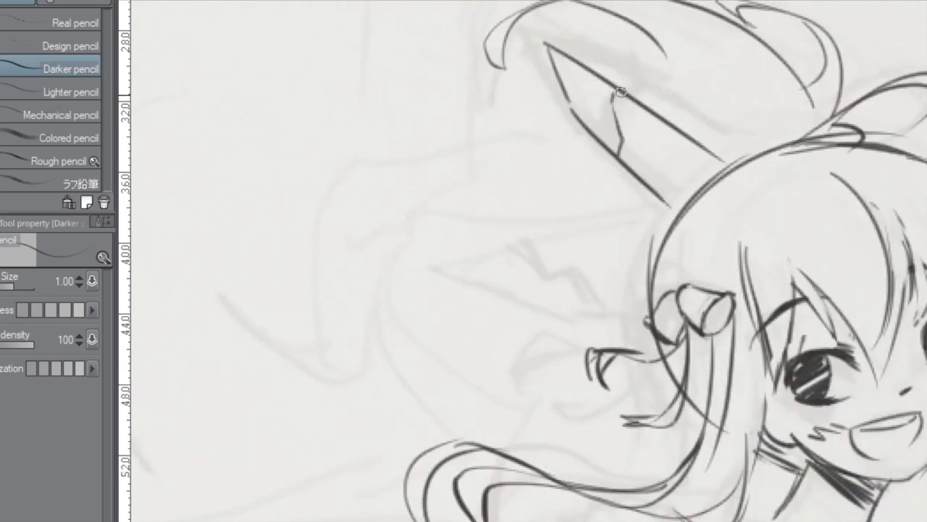
drag(625, 106, 629, 71)
drag(681, 174, 496, 277)
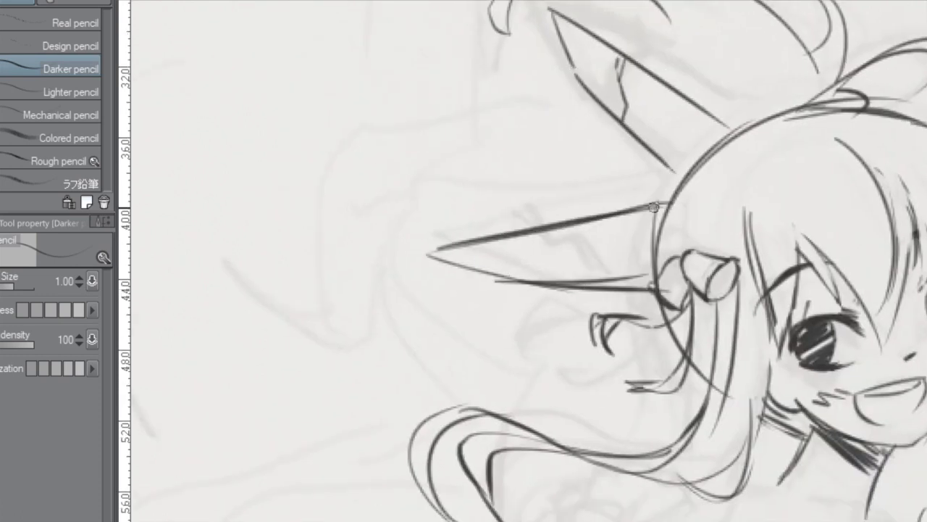
drag(535, 235, 571, 271)
Draw the sweeping hair curves that flow backward from the crown across the upper spike.
scroll(555, 216, down, 2)
scroll(770, 86, up, 3)
key(p)
scroll(526, 96, down, 1)
key(p)
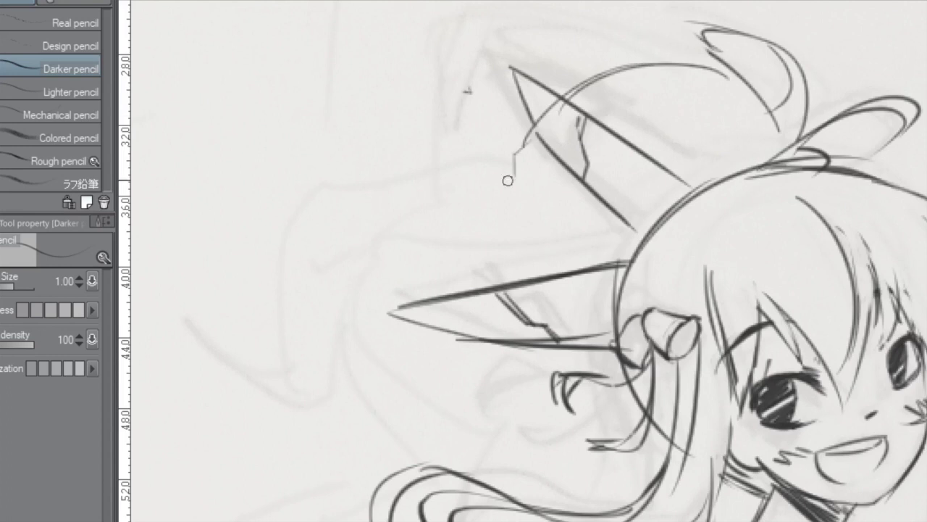
drag(508, 178, 369, 249)
scroll(522, 176, down, 3)
scroll(447, 119, up, 1)
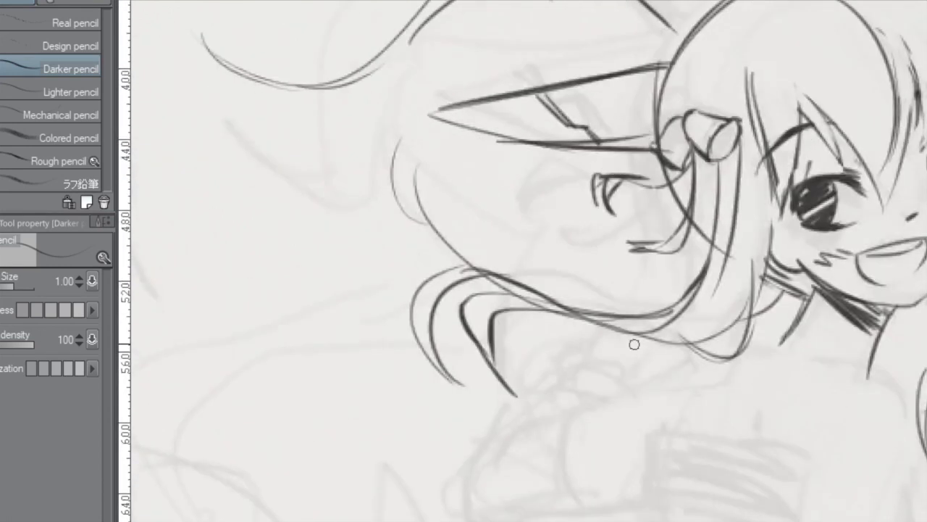
Draw the large rounded hair loop behind the hair ornament, joining the wavy ponytail.
drag(522, 182, 492, 319)
scroll(626, 322, up, 2)
key(e)
key(p)
scroll(667, 237, down, 2)
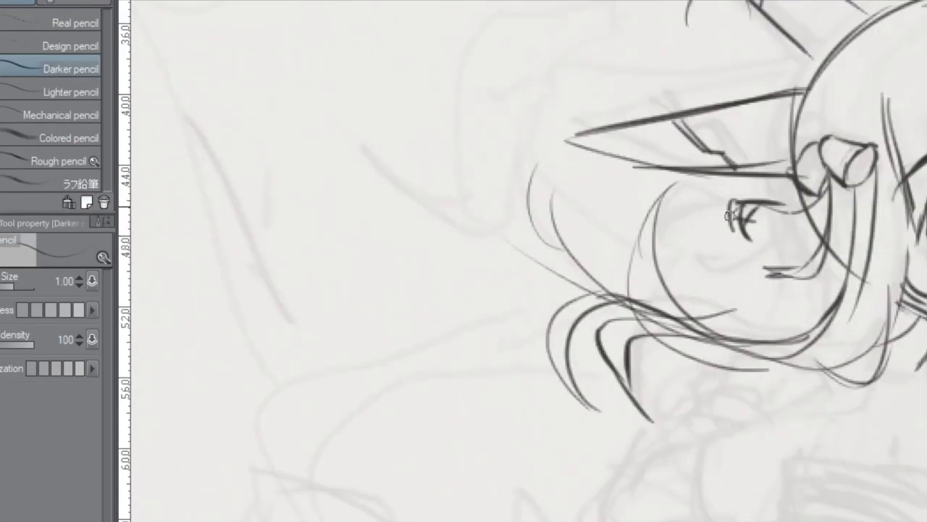
Add wind-blown strands trailing backward from the head between the spikes and the ponytail.
scroll(667, 237, up, 3)
drag(333, 341, 784, 236)
scroll(784, 237, right, 2)
drag(304, 192, 414, 282)
scroll(414, 281, right, 2)
drag(486, 217, 406, 254)
scroll(405, 255, left, 3)
drag(438, 200, 518, 149)
scroll(611, 201, right, 2)
scroll(536, 194, down, 2)
scroll(534, 193, down, 2)
Switch to the pen_komik rohbot pen and draw the big flowing hair outline with curled, tapering ends.
key(p)
mouse_move(652, 99)
mouse_down()
mouse_move(513, 246)
mouse_move(368, 282)
mouse_up()
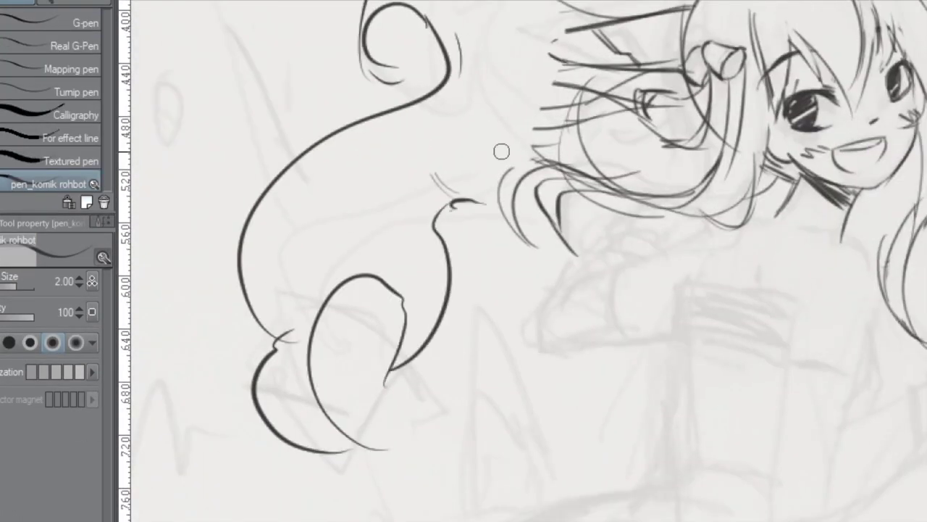
scroll(758, 408, left, 2)
scroll(690, 251, up, 2)
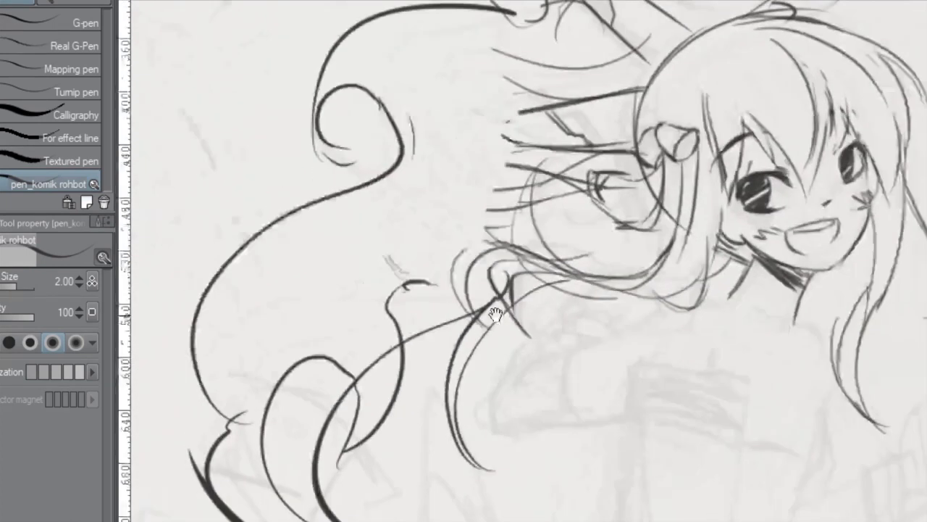
Scale the head and hair drawing down slightly.
scroll(689, 251, right, 3)
key(ctrl+t)
scroll(690, 252, down, 2)
key(Return)
Ink the near shoulder and the bent arm down to the wristband.
drag(728, 248, 733, 300)
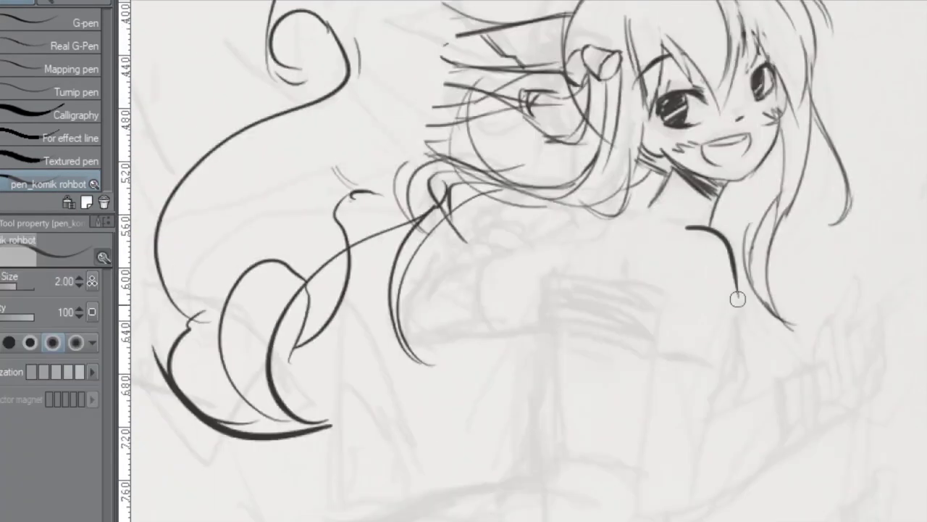
scroll(733, 300, down, 2)
drag(725, 187, 712, 360)
Ink the raised hand with its extended finger above the wristband.
drag(813, 311, 885, 227)
mouse_move(885, 228)
mouse_down()
mouse_move(808, 247)
mouse_move(780, 269)
mouse_up()
scroll(749, 261, down, 1)
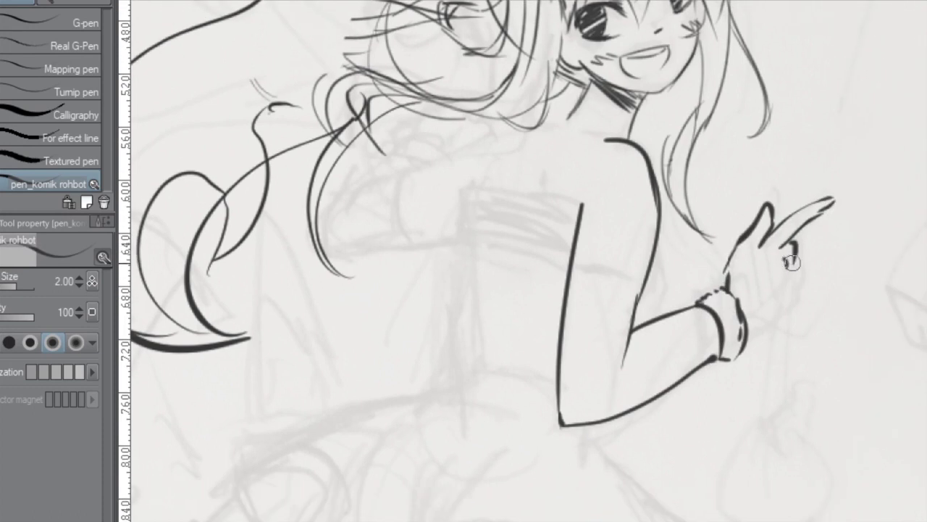
drag(797, 231, 810, 338)
scroll(795, 211, down, 1)
Draw two round pompoms hanging on cords from the extended finger.
drag(772, 391, 713, 380)
mouse_move(746, 167)
mouse_down()
mouse_move(767, 399)
mouse_move(762, 363)
mouse_up()
drag(761, 348, 713, 378)
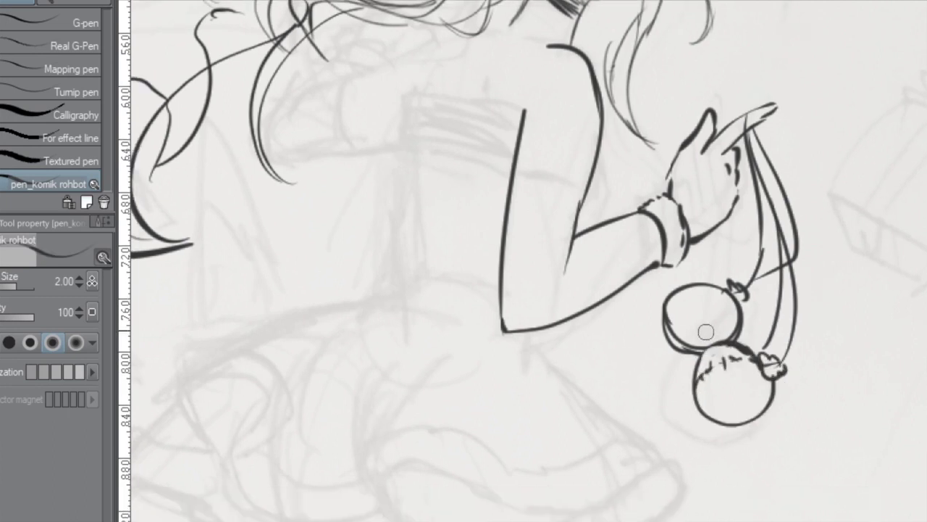
drag(667, 322, 860, 371)
Draw the sleeve hem across the near upper arm and a slashed-circle emblem above it.
mouse_move(725, 217)
mouse_down()
mouse_move(781, 321)
mouse_move(832, 335)
mouse_up()
drag(830, 308, 800, 329)
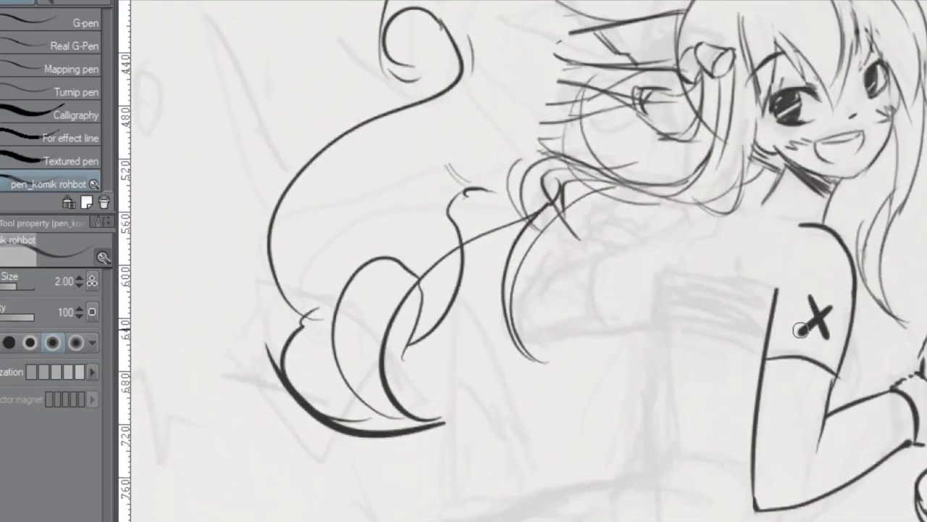
drag(823, 267, 713, 265)
drag(700, 307, 725, 282)
Ink the other shoulder, its bent arm and the curled hand beside the ponytail.
drag(603, 210, 757, 205)
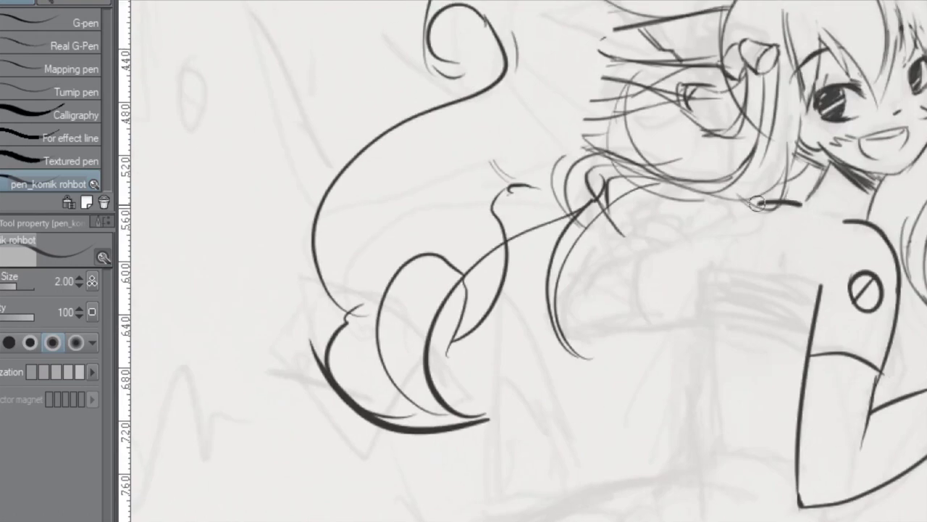
drag(718, 295, 576, 327)
drag(577, 327, 594, 340)
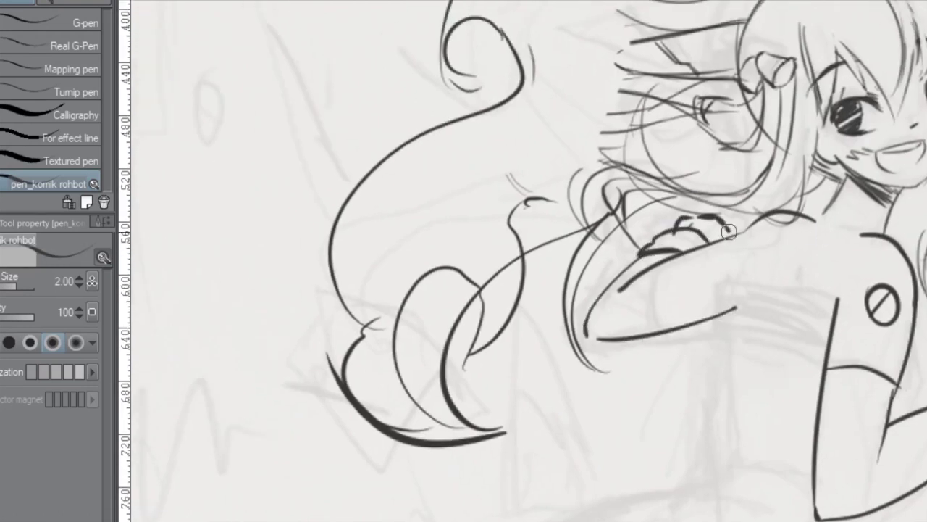
drag(533, 204, 596, 167)
drag(593, 239, 666, 210)
Ink the upper edge of the strapless top with a curved band line beneath it.
drag(650, 240, 685, 181)
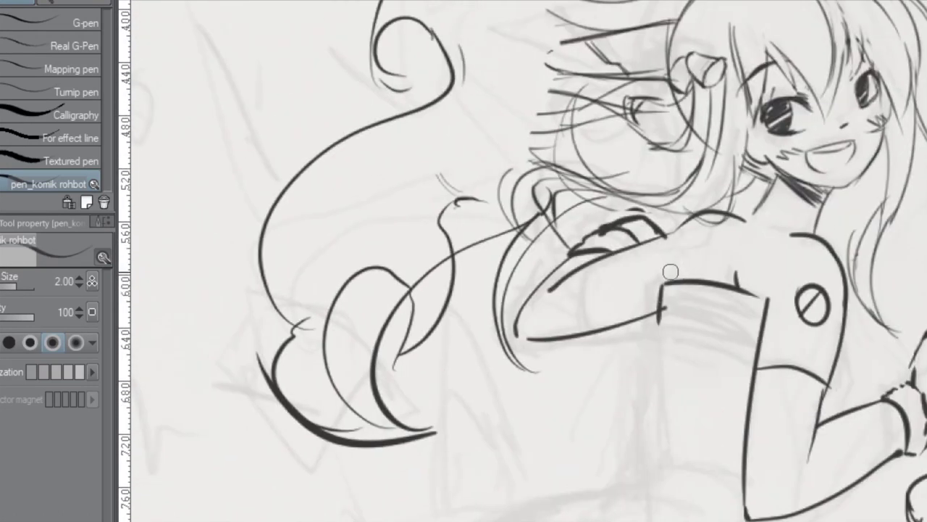
drag(670, 272, 652, 163)
drag(737, 229, 649, 202)
drag(650, 202, 653, 162)
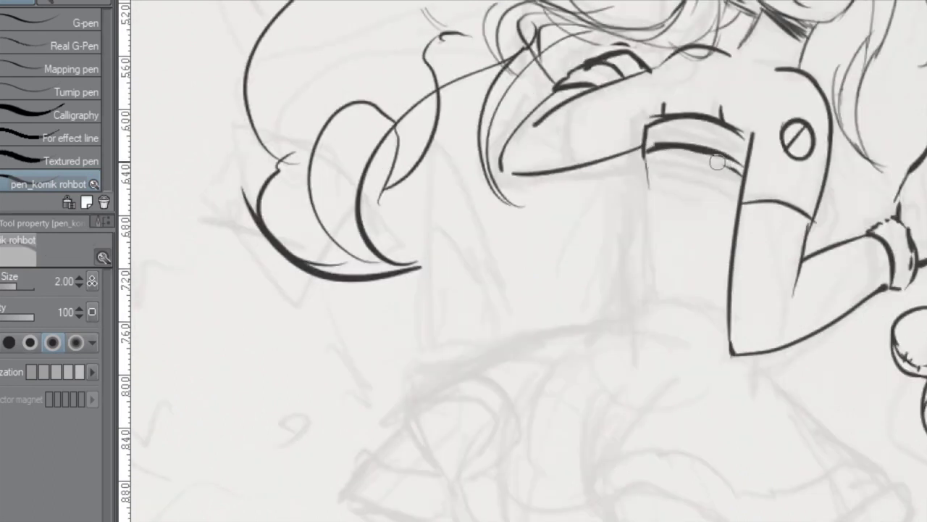
drag(673, 290, 558, 337)
Ink the side of the torso down to the waist and the rear of the skirt with its folded hem.
mouse_move(673, 319)
mouse_down()
mouse_move(689, 123)
mouse_move(668, 186)
mouse_move(710, 156)
mouse_up()
mouse_move(710, 155)
mouse_down()
mouse_move(550, 176)
mouse_move(484, 265)
mouse_up()
drag(499, 210, 593, 290)
drag(525, 192, 624, 255)
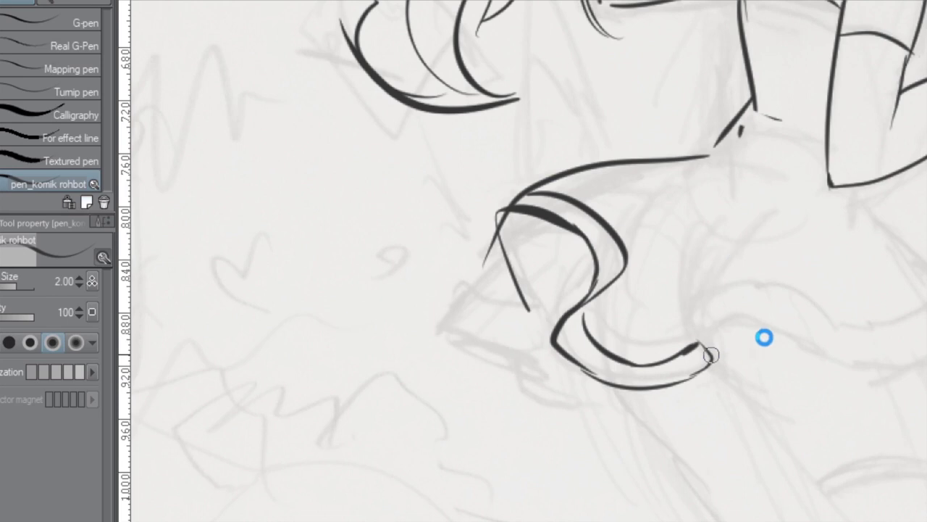
Draw the pointed underskirt behind the rear hem and ink the front edge of the skirt.
drag(542, 388, 481, 403)
drag(475, 376, 529, 204)
mouse_move(510, 234)
mouse_down()
mouse_move(490, 245)
mouse_move(417, 236)
mouse_up()
mouse_move(692, 242)
mouse_down()
mouse_move(608, 235)
mouse_move(770, 263)
mouse_move(672, 292)
mouse_up()
drag(667, 148, 777, 252)
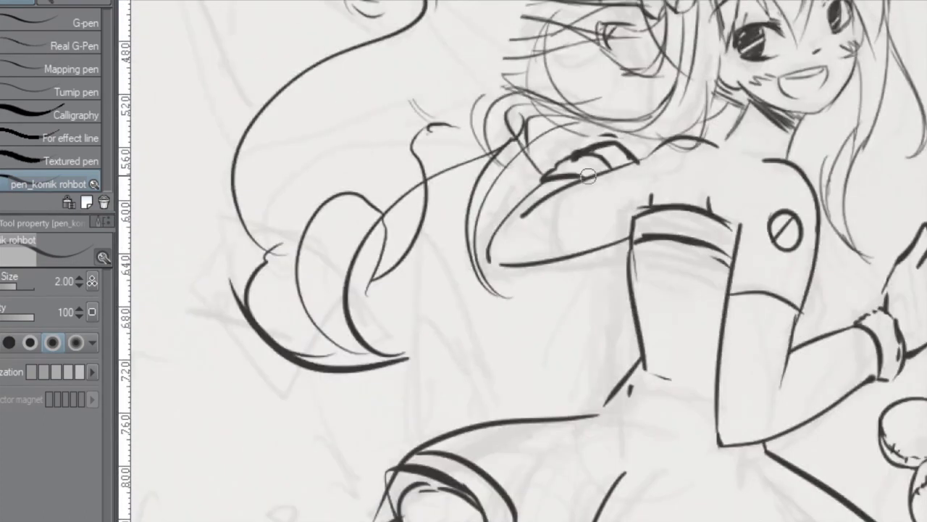
Complete the wavy front skirt hem and ink the front thigh and bent lower leg.
mouse_move(661, 127)
mouse_down()
mouse_move(734, 356)
mouse_move(734, 259)
mouse_up()
mouse_move(507, 253)
mouse_down()
mouse_move(694, 222)
mouse_move(752, 323)
mouse_up()
drag(524, 64, 582, 117)
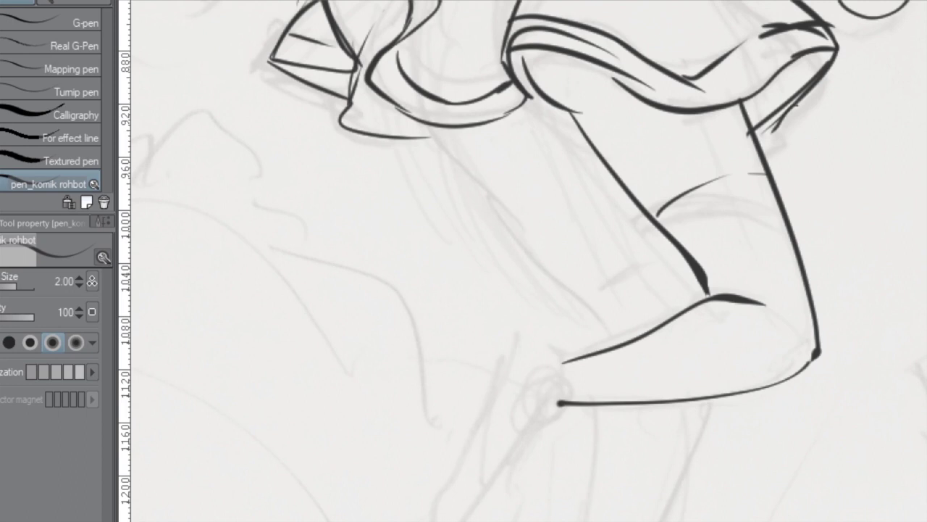
Ink the rear thigh and the long lower leg of the standing leg.
mouse_move(710, 181)
mouse_down()
mouse_move(725, 406)
mouse_move(750, 398)
mouse_move(652, 348)
mouse_move(725, 455)
mouse_move(644, 161)
mouse_move(616, 282)
mouse_up()
drag(514, 145, 558, 445)
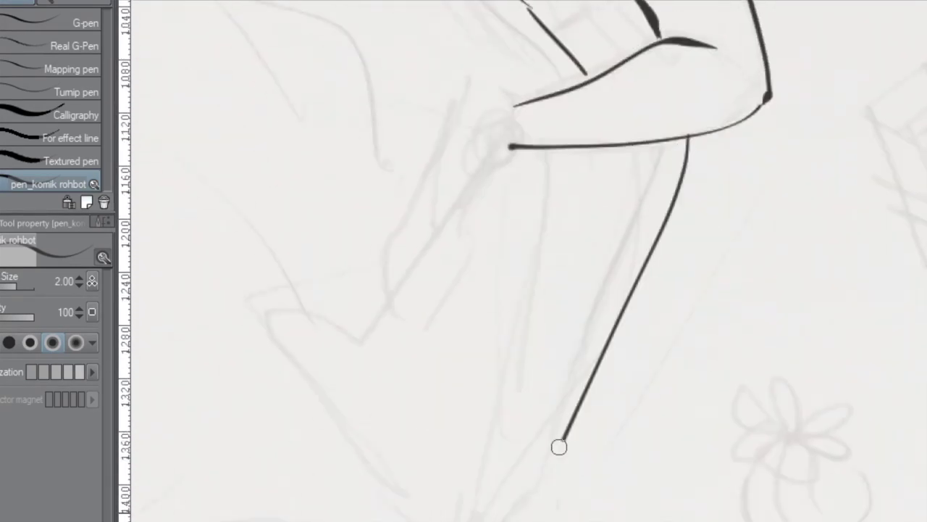
scroll(877, 184, down, 1)
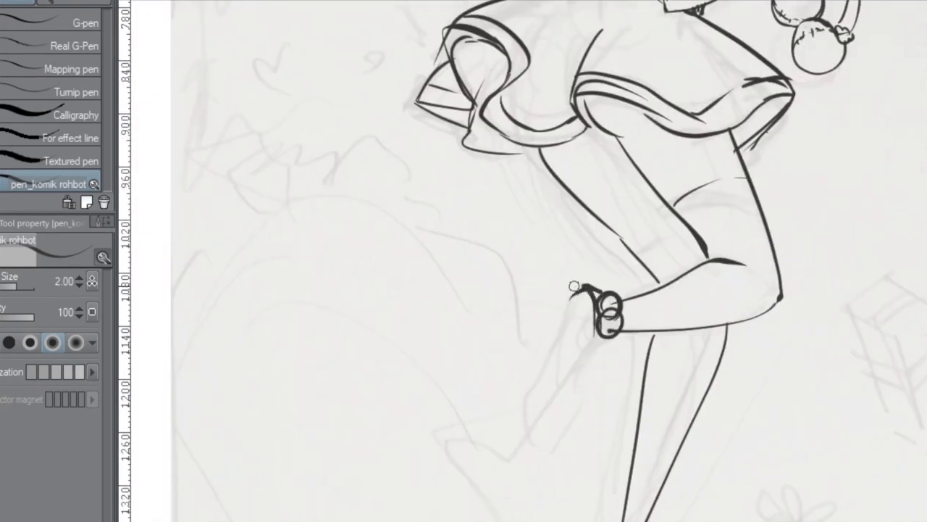
Ink the raised foot with its beaded anklet and hatch the belt around the waist.
mouse_move(588, 395)
mouse_down()
mouse_move(601, 201)
mouse_move(601, 319)
mouse_move(565, 457)
mouse_move(579, 379)
mouse_up()
drag(626, 252, 601, 471)
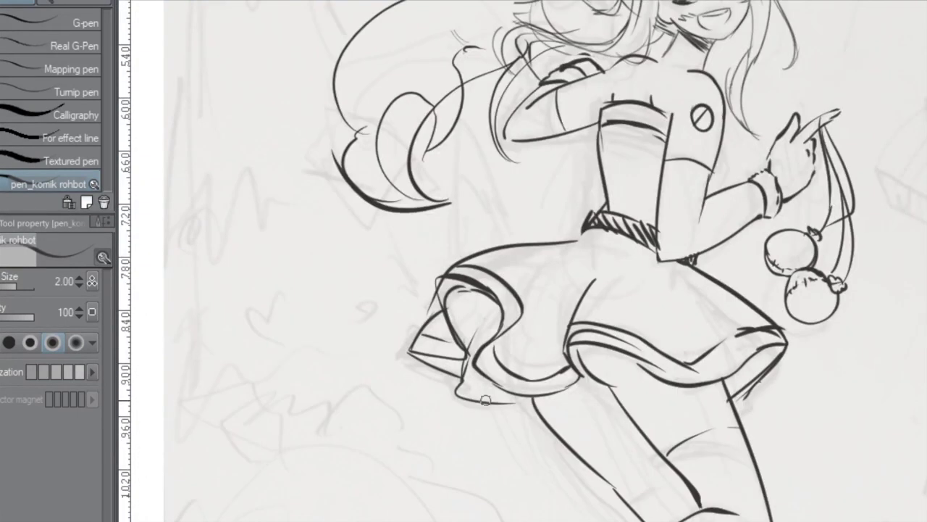
Add fold lines and thicker ruffles to the skirt, and draw the stocking top on the rear leg.
drag(579, 181, 577, 381)
drag(551, 218, 565, 304)
drag(565, 79, 766, 169)
drag(754, 507, 761, 406)
drag(724, 145, 732, 232)
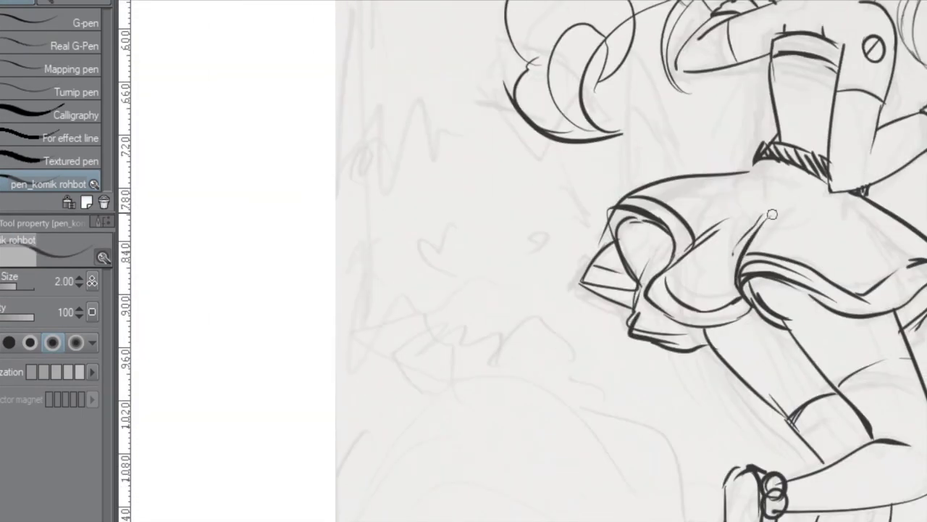
Add curved strokes and curls to the flowing ponytail behind the girl's head and shoulder.
drag(732, 109, 579, 348)
drag(580, 167, 698, 265)
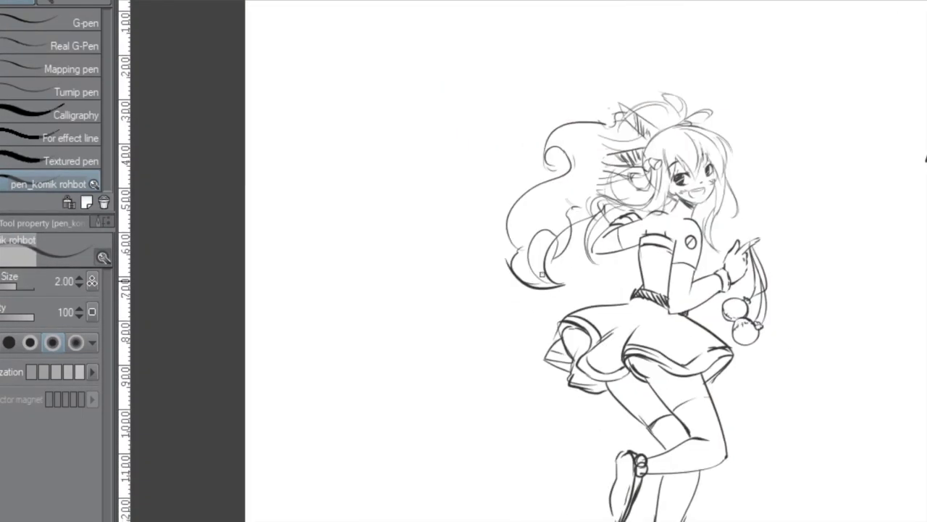
drag(562, 169, 588, 180)
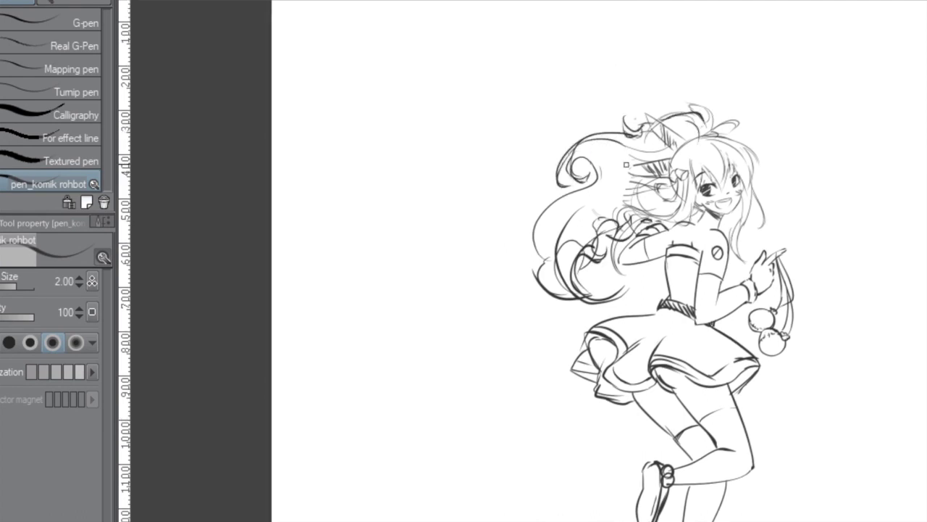
Sketch a heart speech bubble beside the head and a tall triangular tree with round ornaments behind the girl.
drag(775, 69, 804, 109)
drag(435, 129, 471, 365)
drag(448, 408, 408, 338)
drag(493, 435, 518, 114)
mouse_move(511, 75)
mouse_down()
mouse_move(598, 387)
mouse_move(601, 366)
mouse_up()
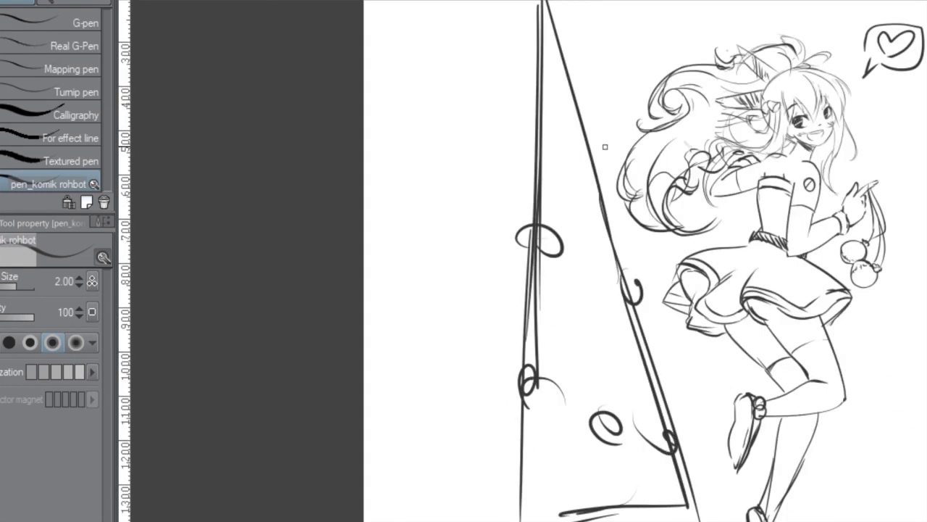
drag(591, 239, 576, 348)
drag(507, 225, 615, 383)
drag(569, 247, 572, 253)
scroll(725, 311, down, 3)
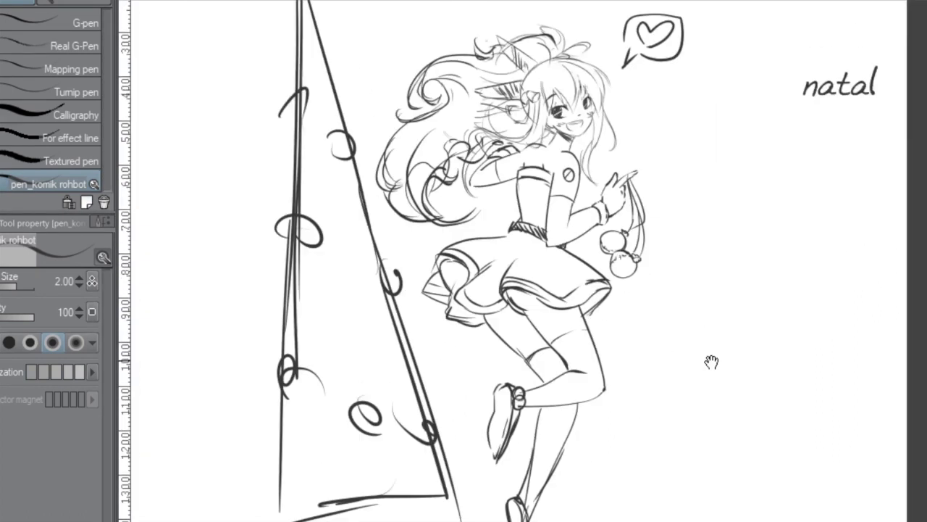
Ink the upper lash line and eyebrow of the far eye over the faded sketch.
scroll(679, 172, up, 5)
mouse_move(694, 268)
mouse_down()
mouse_move(766, 196)
mouse_move(795, 209)
mouse_up()
scroll(621, 247, up, 2)
scroll(621, 247, down, 3)
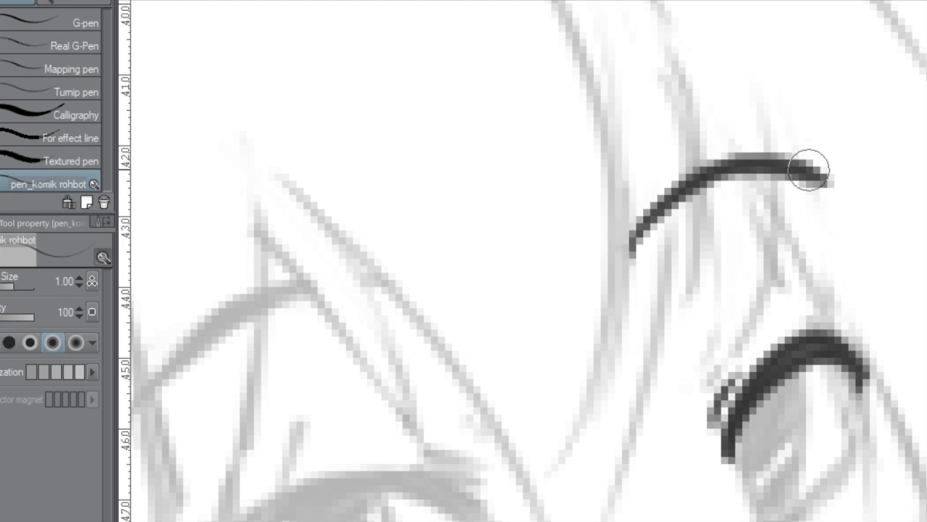
Redraw the near eyebrow as a thinner arc and ink the near eye's upper lash line with brush size 1.50.
scroll(573, 251, up, 2)
drag(362, 268, 698, 116)
scroll(698, 116, down, 3)
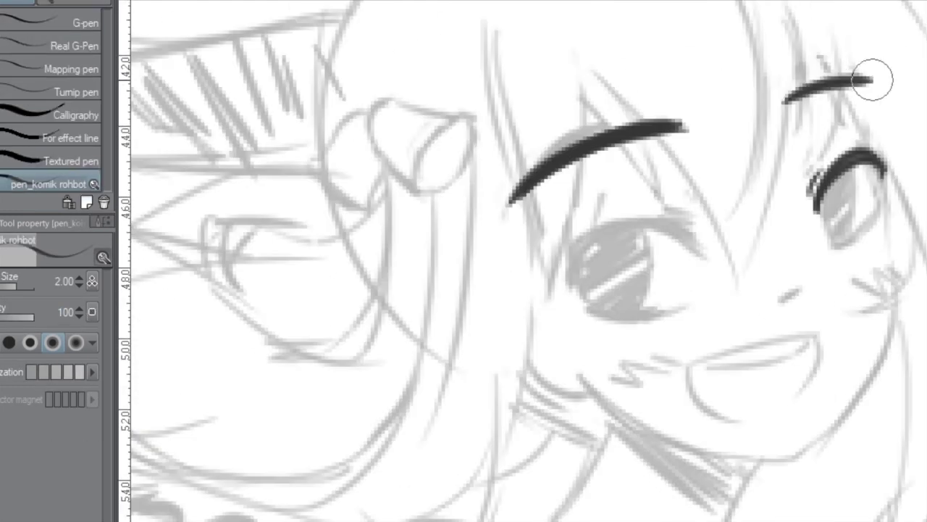
key(ctrl+z)
drag(507, 227, 679, 166)
scroll(678, 166, up, 1)
scroll(842, 83, down, 1)
key(bracketleft)
drag(523, 215, 647, 199)
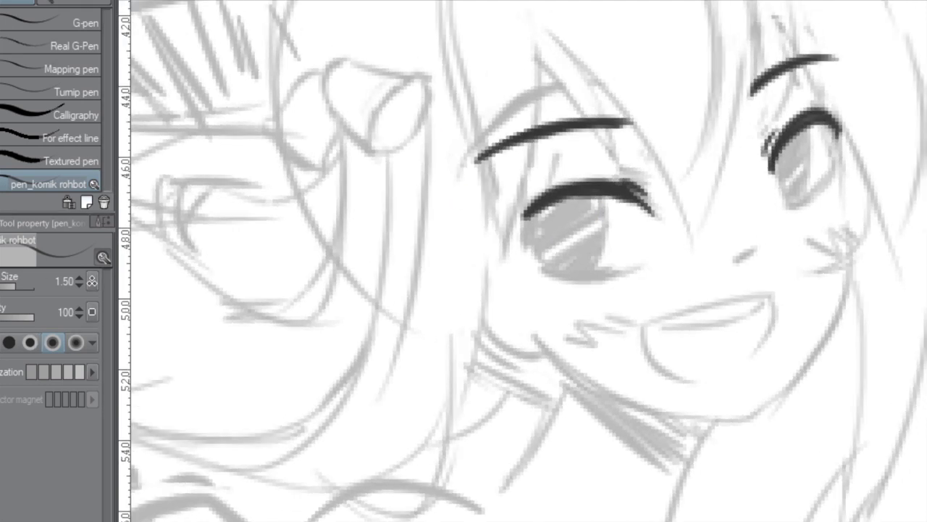
Ink the lower lids and solid dark irises with slanted highlights in both eyes, and add the nose mark.
scroll(521, 261, down, 5)
scroll(466, 325, up, 5)
drag(441, 64, 464, 170)
scroll(673, 201, down, 2)
scroll(673, 201, right, 4)
mouse_move(652, 203)
mouse_down()
mouse_move(772, 191)
mouse_move(696, 217)
mouse_move(743, 276)
mouse_up()
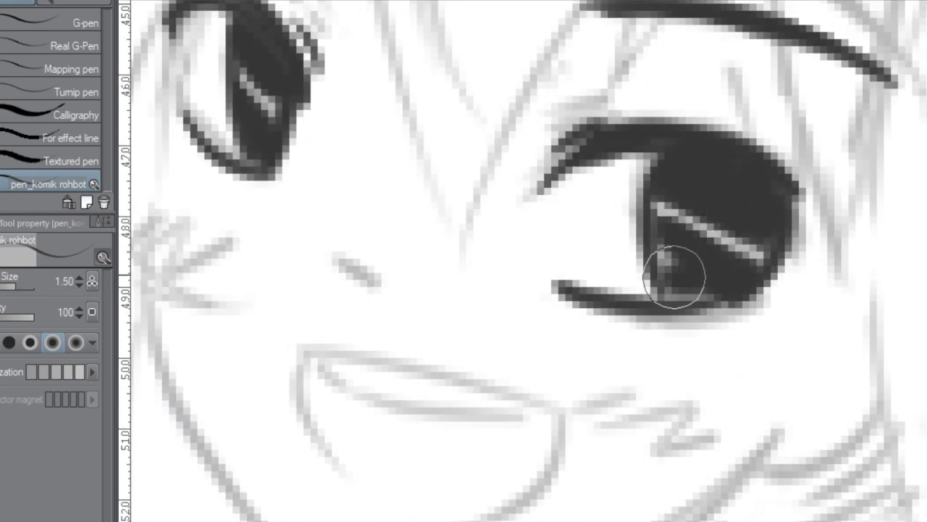
scroll(683, 196, up, 1)
scroll(683, 196, left, 4)
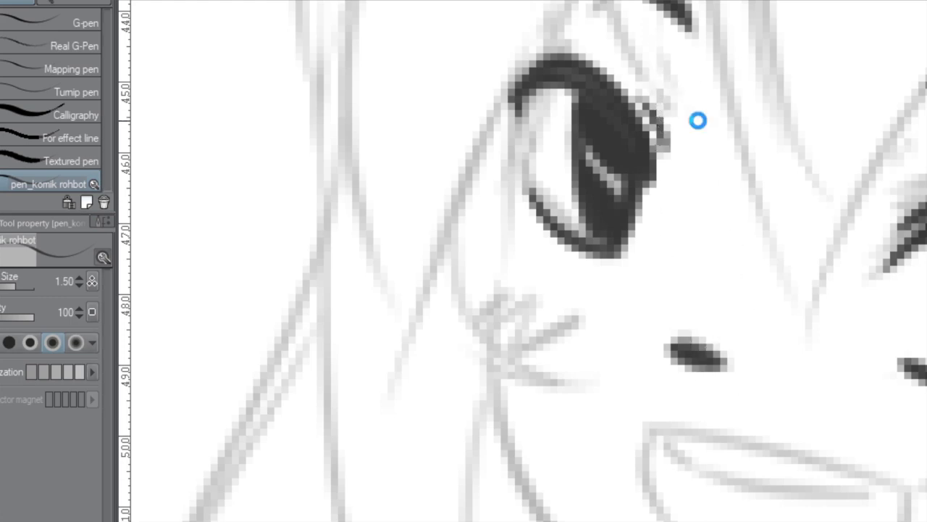
scroll(602, 167, down, 5)
scroll(621, 371, up, 6)
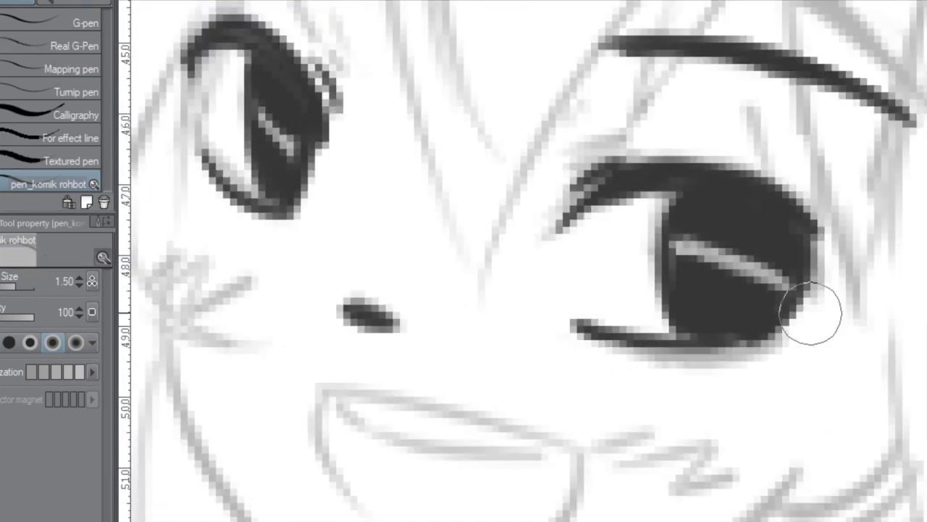
Ink the pointed bangs falling over the forehead and between the eyes.
scroll(663, 221, down, 3)
drag(596, 121, 562, 182)
mouse_move(549, 93)
mouse_down()
mouse_move(590, 403)
mouse_move(614, 263)
mouse_move(663, 192)
mouse_up()
mouse_move(554, 133)
mouse_down()
mouse_move(545, 48)
mouse_move(506, 53)
mouse_up()
mouse_move(590, 42)
mouse_down()
mouse_move(637, 368)
mouse_move(609, 376)
mouse_up()
drag(652, 83, 658, 331)
Ink the remaining hair strands framing the face and the cheek and jaw contour down to the chin.
mouse_move(359, 107)
mouse_down()
mouse_move(609, 142)
mouse_move(590, 181)
mouse_up()
drag(559, 93, 507, 399)
mouse_move(548, 72)
mouse_down()
mouse_move(483, 222)
mouse_move(528, 188)
mouse_move(536, 250)
mouse_up()
mouse_move(441, 155)
mouse_down()
mouse_move(729, 238)
mouse_move(528, 441)
mouse_up()
drag(507, 181, 550, 340)
Ink the open smiling mouth with its upper teeth line and zigzag blush marks on both cheeks.
mouse_move(685, 362)
mouse_down()
mouse_move(569, 360)
mouse_move(549, 348)
mouse_up()
drag(553, 350, 637, 365)
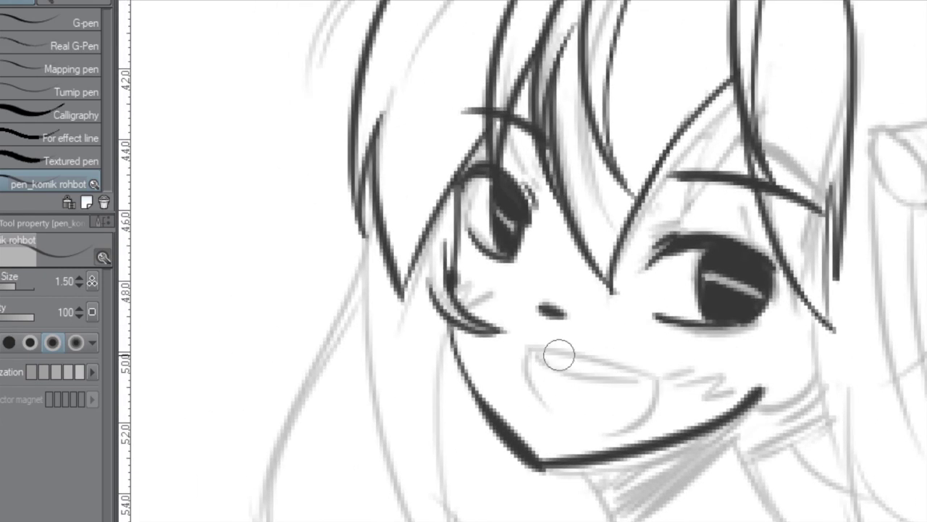
key(h)
drag(547, 365, 579, 391)
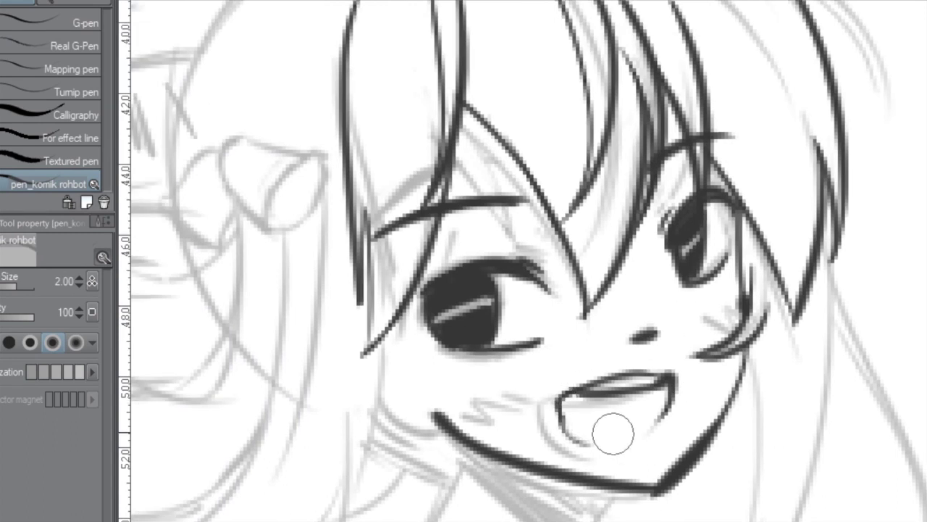
drag(652, 337, 678, 362)
drag(466, 393, 483, 360)
drag(623, 297, 681, 290)
drag(517, 312, 580, 334)
scroll(517, 348, down, 2)
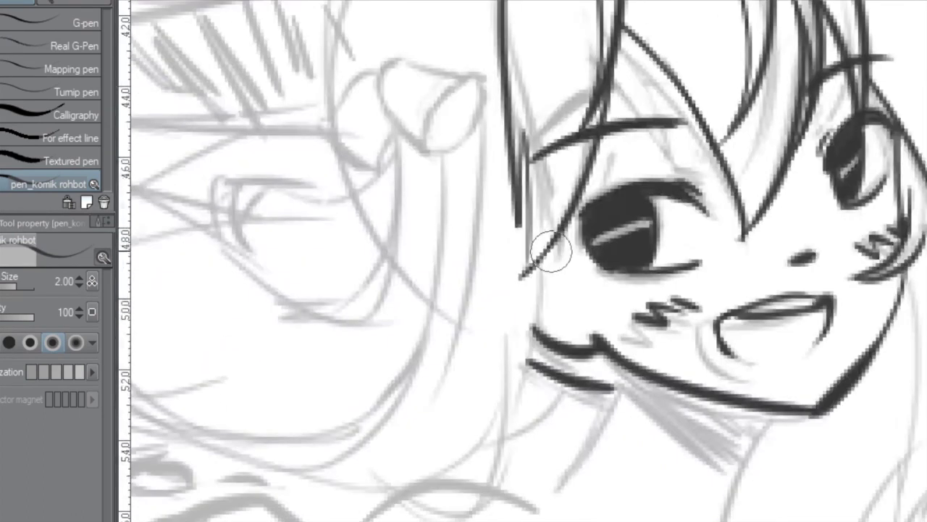
Ink the long side lock beside the near cheek, curving back over the shoulder into sweeping strands.
drag(435, 362, 559, 393)
scroll(770, 345, up, 2)
drag(890, 207, 338, 269)
mouse_move(318, 355)
mouse_down()
mouse_move(749, 213)
mouse_move(497, 193)
mouse_up()
mouse_move(260, 395)
mouse_down()
mouse_move(494, 231)
mouse_move(395, 323)
mouse_up()
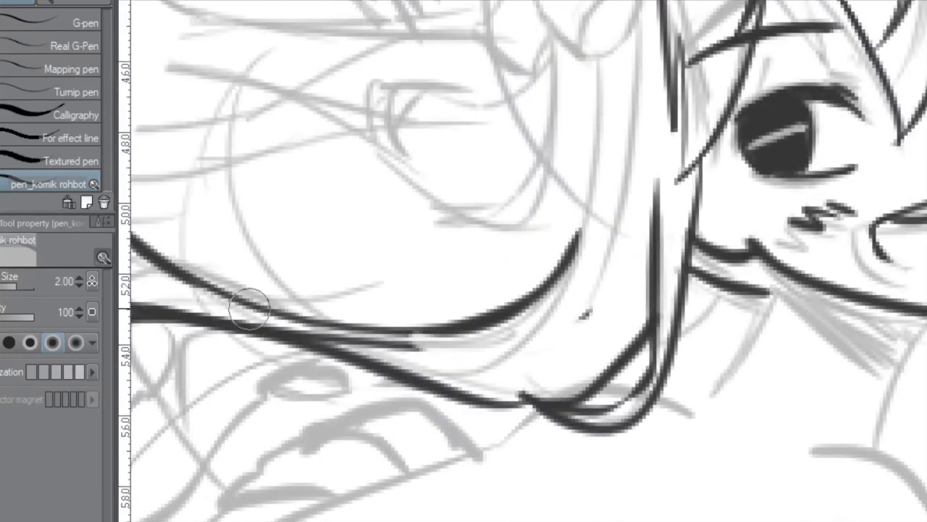
scroll(618, 277, down, 3)
scroll(645, 336, up, 3)
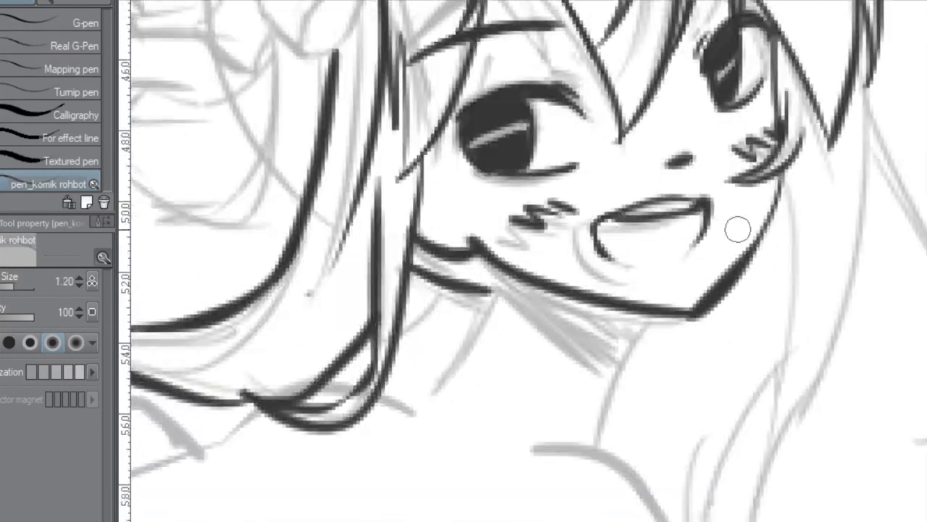
Ink the neck and collar lines and fill the shadow under the chin with solid black.
drag(698, 250, 648, 392)
key(g)
drag(672, 248, 617, 136)
click(617, 136)
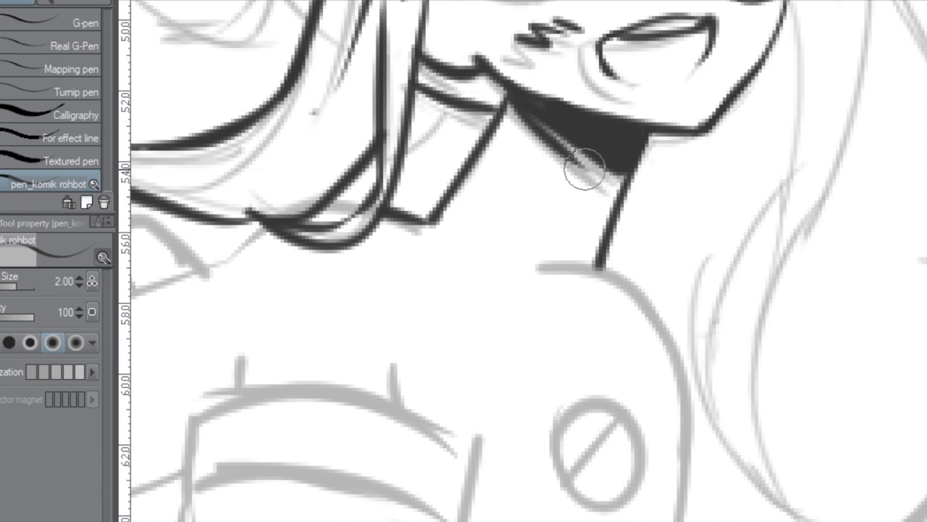
Ink the long wavy hair locks hanging beside the far cheek and down past the shoulder.
scroll(595, 172, down, 3)
scroll(724, 217, up, 3)
mouse_move(713, 81)
mouse_down()
mouse_move(821, 377)
mouse_move(768, 455)
mouse_up()
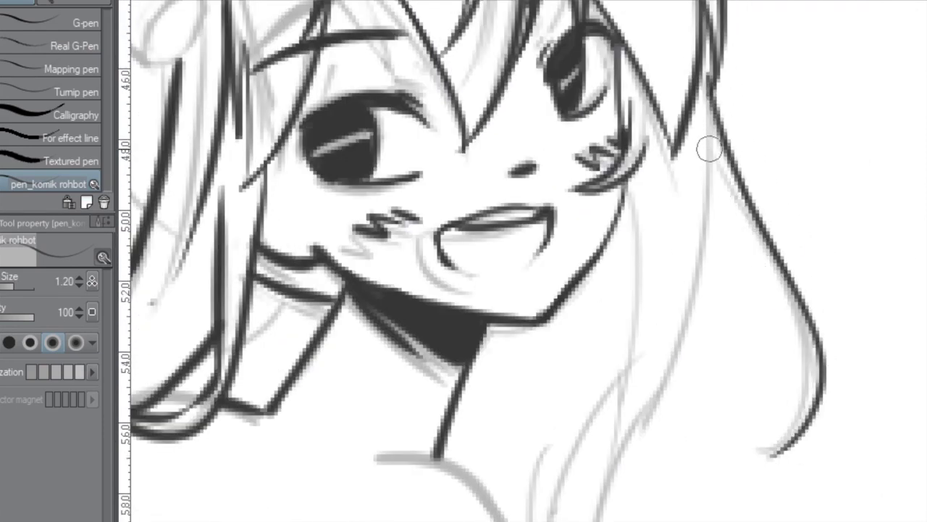
scroll(640, 483, down, 3)
scroll(679, 421, down, 3)
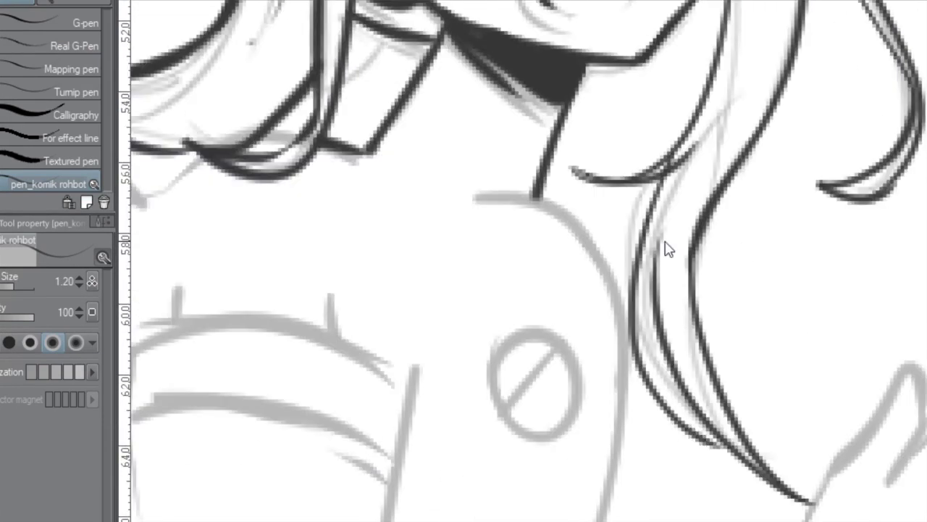
drag(728, 232, 642, 441)
drag(732, 123, 732, 254)
Ink the rounded crown of the head, continuing into the loose outer strand on the far side.
scroll(732, 253, down, 3)
scroll(411, 137, up, 3)
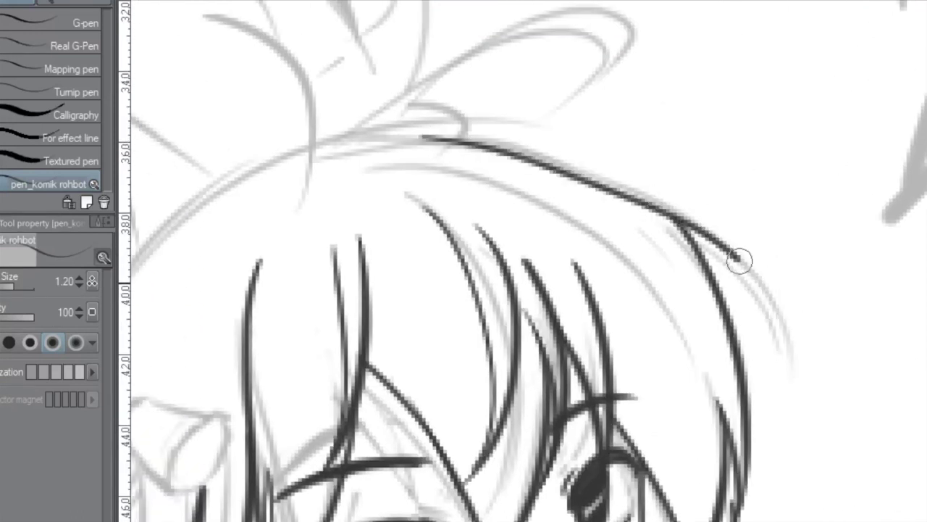
scroll(424, 283, down, 3)
scroll(592, 195, up, 2)
scroll(497, 261, up, 3)
Ink the small bow with its two loops on the near side of the hair.
drag(500, 265, 555, 192)
drag(555, 192, 577, 178)
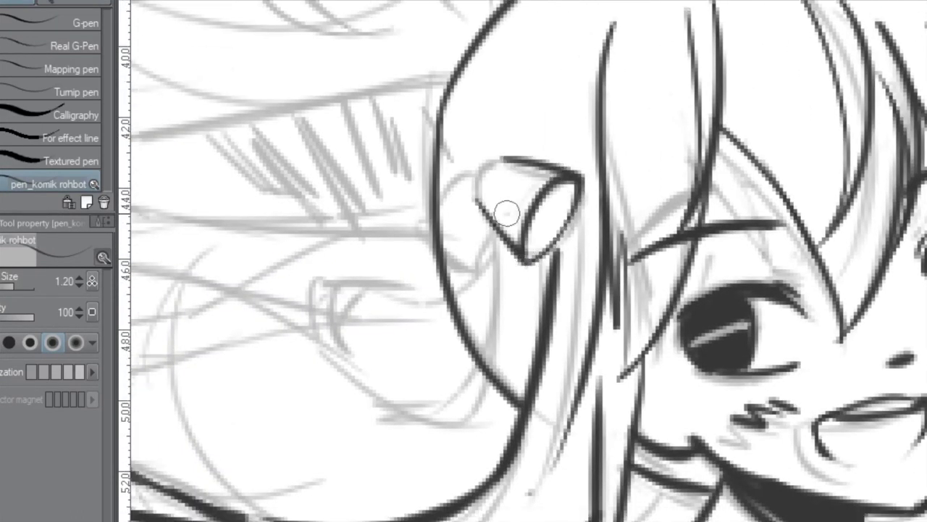
drag(493, 162, 475, 198)
drag(513, 207, 508, 239)
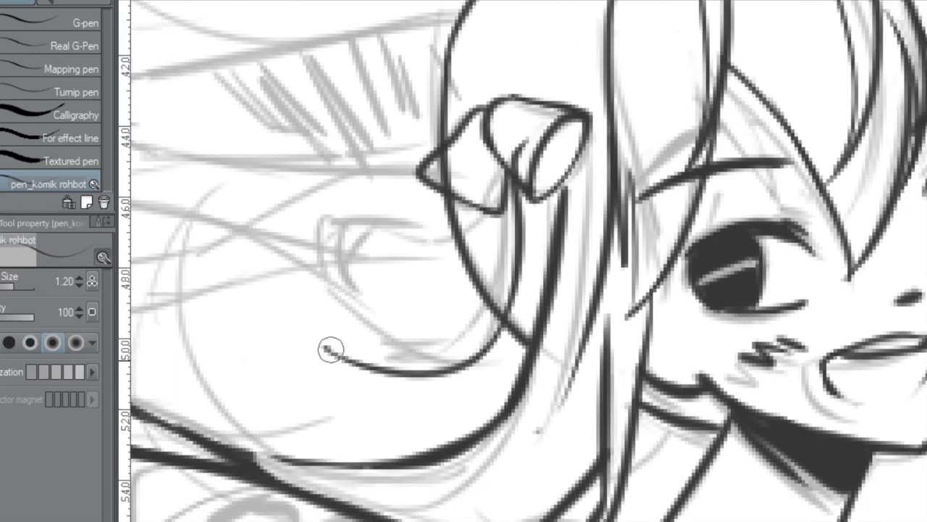
Ink thick curved strokes behind the bow, ending in a dark hooked tip.
drag(327, 353, 512, 261)
drag(335, 259, 346, 297)
drag(499, 250, 346, 265)
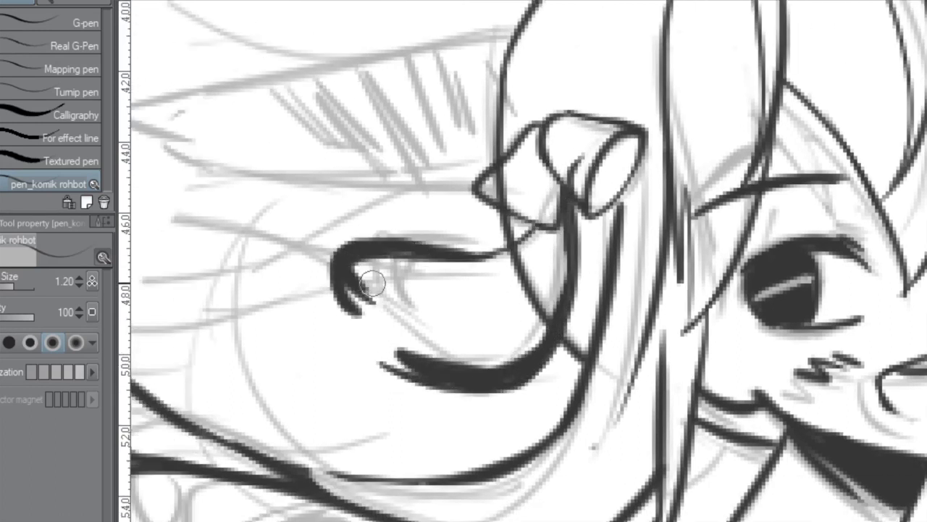
drag(394, 291, 366, 308)
scroll(526, 234, down, 5)
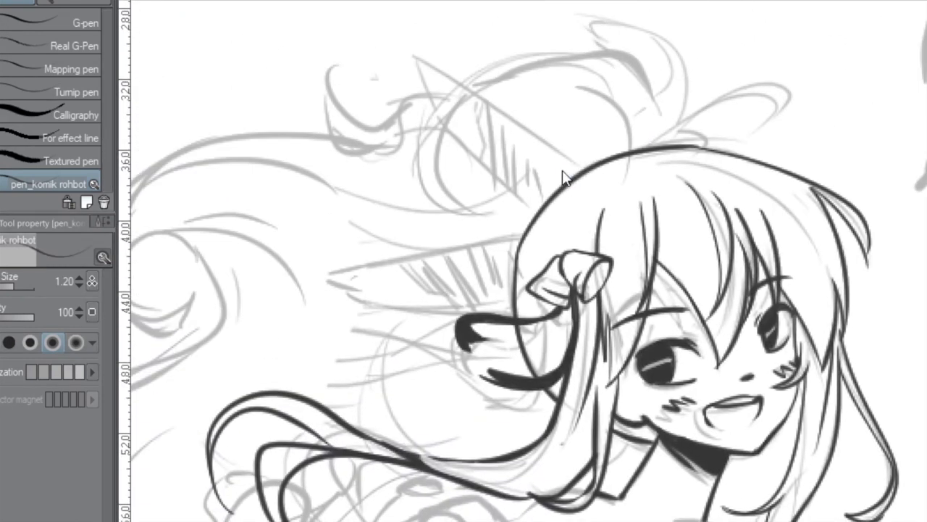
Ink the outlines of the two long pointed ears extending from the back of the head.
mouse_move(565, 178)
mouse_down()
mouse_move(696, 113)
mouse_move(725, 194)
mouse_up()
drag(738, 185, 587, 86)
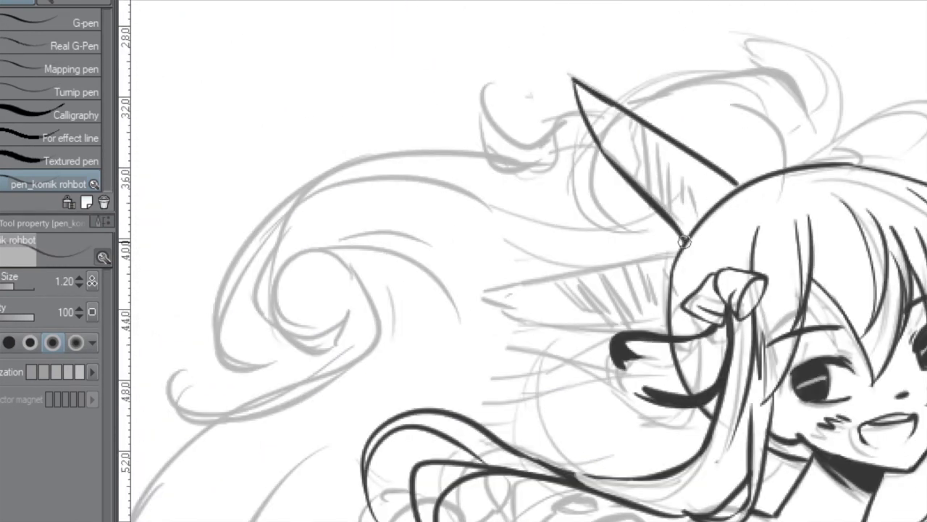
scroll(681, 234, up, 4)
mouse_move(691, 222)
mouse_down()
mouse_move(389, 341)
mouse_move(725, 359)
mouse_up()
mouse_move(290, 290)
mouse_down()
mouse_move(365, 266)
mouse_move(616, 227)
mouse_up()
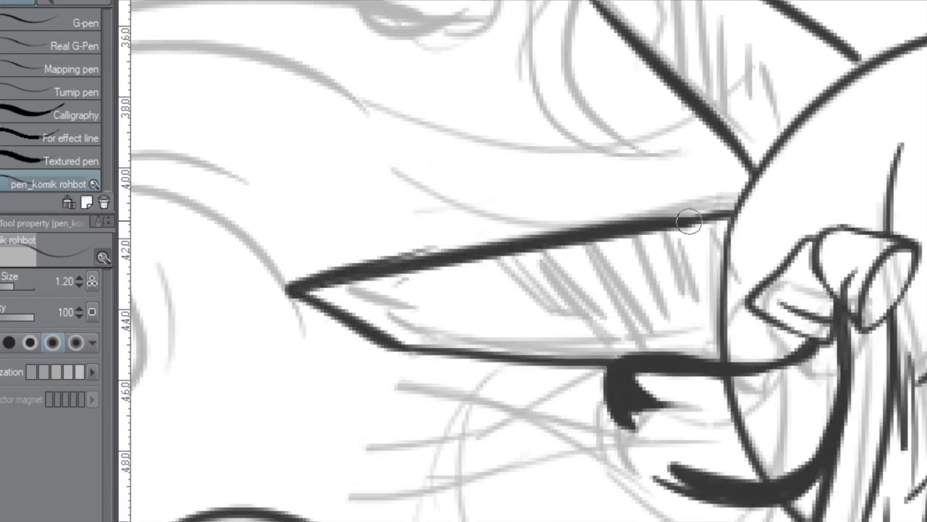
Add the jagged inner lines near the tips of both pointed ears.
scroll(482, 169, up, 3)
mouse_move(485, 182)
mouse_down()
mouse_move(516, 279)
mouse_move(512, 326)
mouse_up()
mouse_move(398, 127)
mouse_down()
mouse_move(444, 269)
mouse_move(484, 310)
mouse_up()
scroll(645, 176, down, 3)
scroll(645, 253, up, 3)
drag(603, 279, 749, 290)
mouse_move(600, 281)
mouse_down()
mouse_move(694, 194)
mouse_move(805, 169)
mouse_move(761, 282)
mouse_up()
Ink the flowing hair strands above the head, sweeping across the upper ear into a curled end.
scroll(433, 149, left, 2)
drag(433, 150, 633, 178)
scroll(758, 205, down, 1)
drag(758, 205, 341, 155)
scroll(575, 138, right, 1)
drag(575, 138, 435, 283)
scroll(720, 166, left, 3)
drag(437, 108, 791, 147)
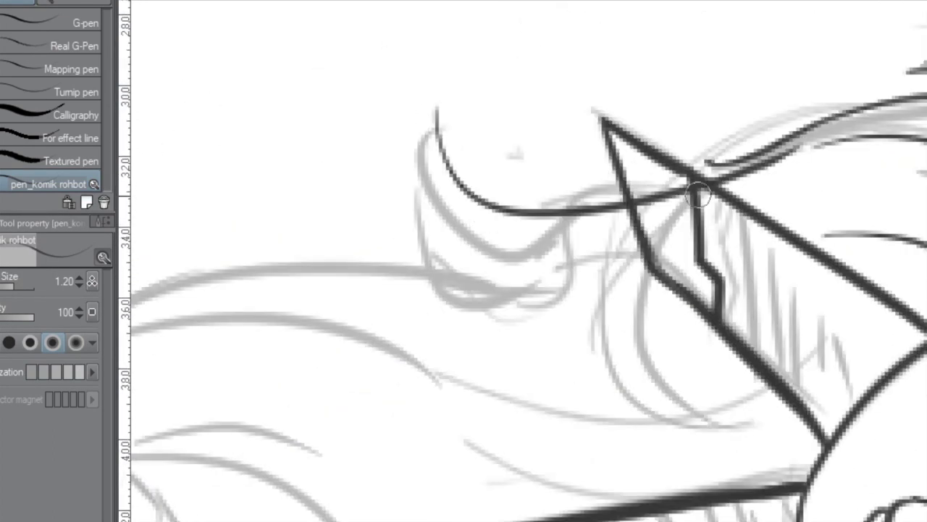
Ink the upper flyaway strand and the outer contour of the ponytail's large swirl.
scroll(655, 149, down, 2)
scroll(601, 145, right, 3)
mouse_move(848, 97)
mouse_down()
mouse_move(660, 15)
mouse_move(428, 82)
mouse_up()
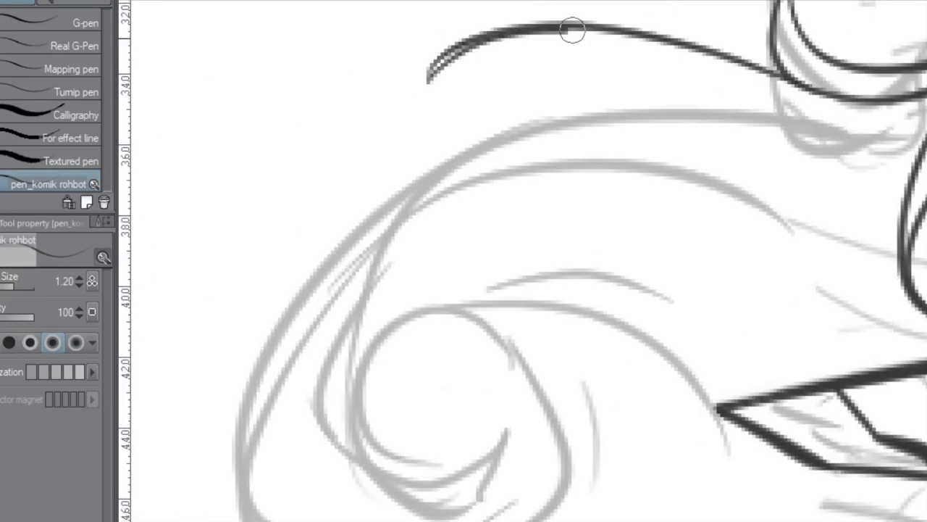
scroll(428, 82, down, 3)
scroll(507, 290, up, 2)
drag(749, 70, 512, 303)
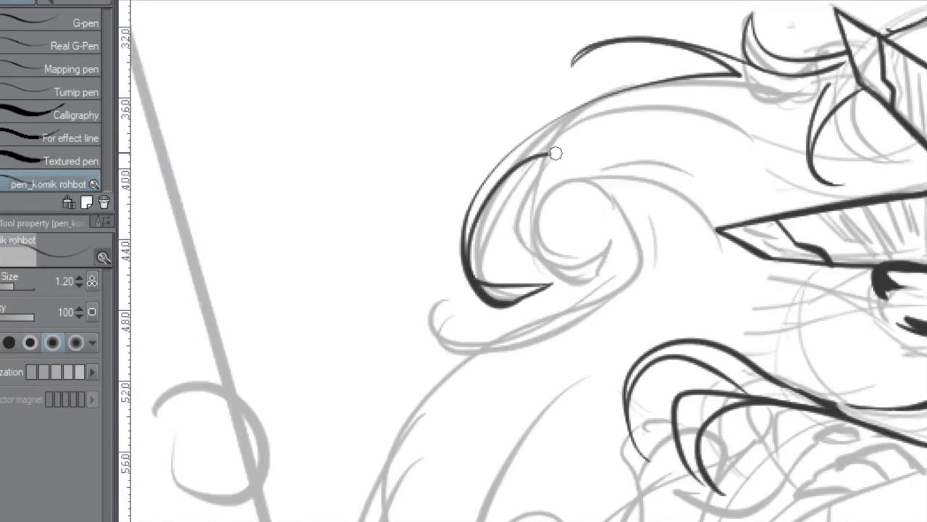
Ink the inner swirl, the outer curve of the lower ponytail and the small curls beside the shoulder.
scroll(581, 178, down, 3)
drag(463, 362, 488, 252)
scroll(488, 253, down, 2)
drag(641, 192, 490, 313)
drag(550, 207, 465, 248)
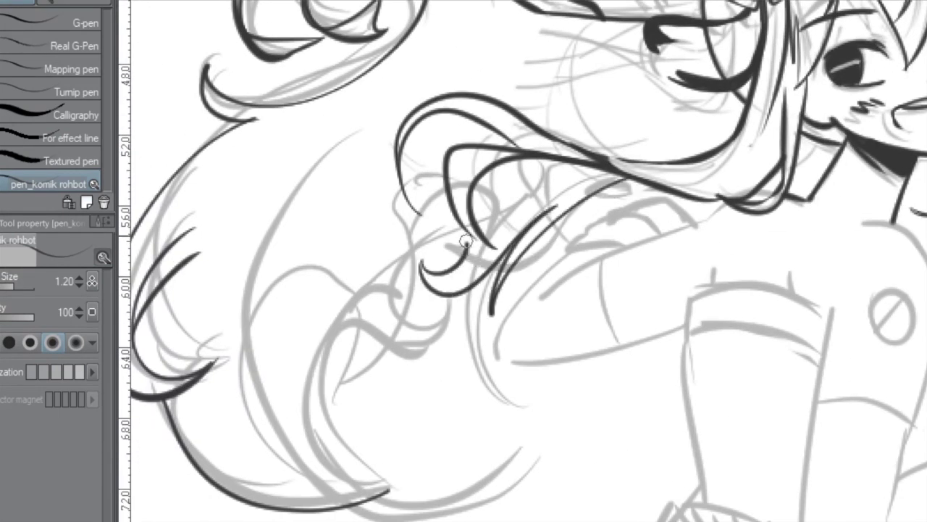
Ink the curled hair end beside the raised arm and the pointed lower tips of the ponytail.
drag(450, 332, 446, 447)
drag(435, 377, 306, 470)
drag(306, 471, 414, 391)
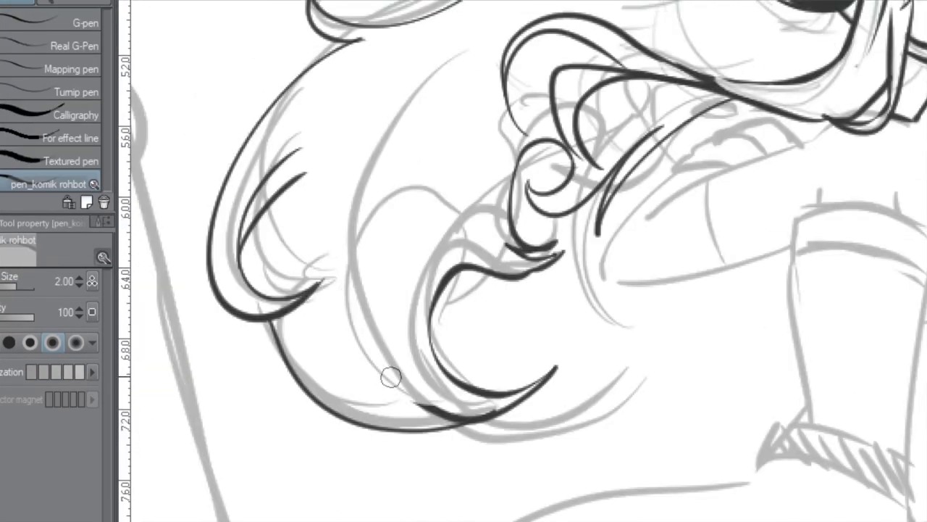
scroll(461, 422, down, 2)
scroll(580, 218, up, 2)
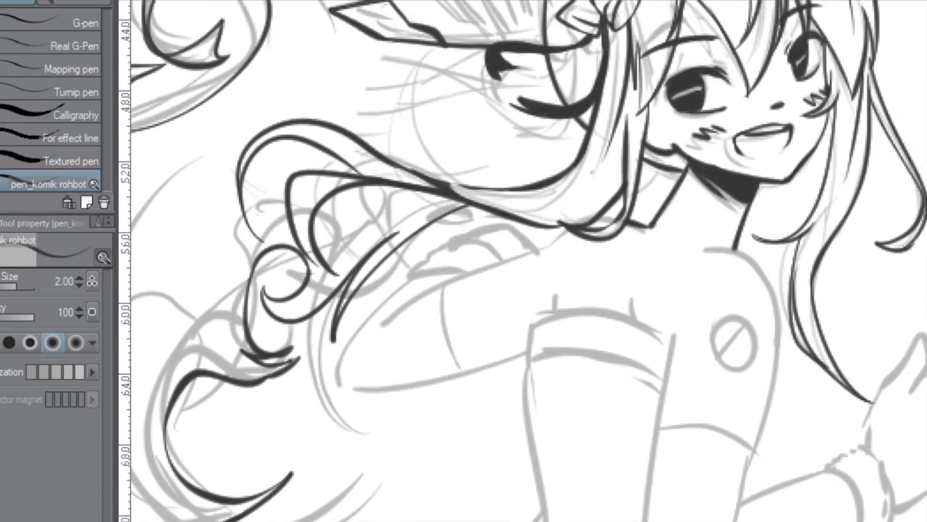
Ink the near shoulder, both edges of the upper arm and the underside of the bent forearm.
drag(578, 154, 603, 447)
drag(535, 295, 580, 173)
mouse_move(594, 111)
mouse_down()
mouse_move(573, 420)
mouse_move(529, 336)
mouse_up()
drag(523, 332, 723, 245)
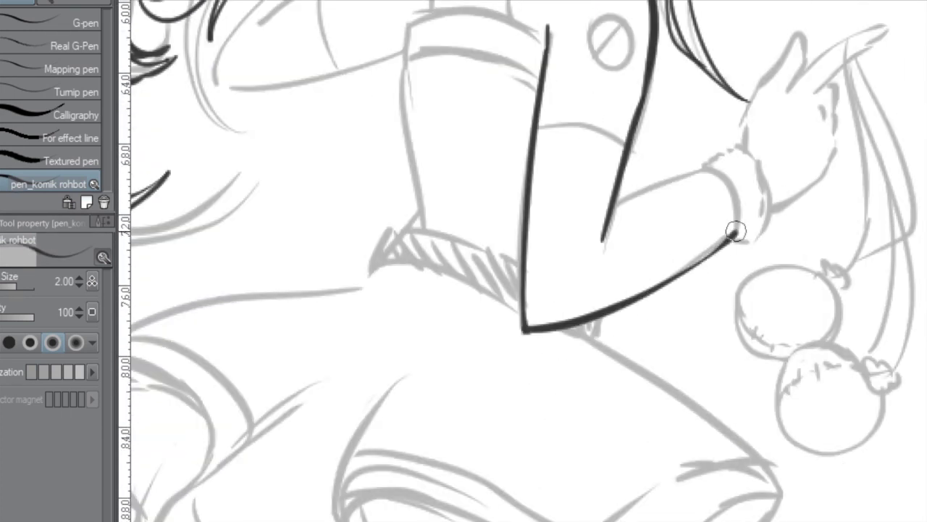
Ink the forearm's upper edge, the wristband and the hand with its extended finger.
drag(617, 210, 536, 347)
drag(692, 348, 750, 231)
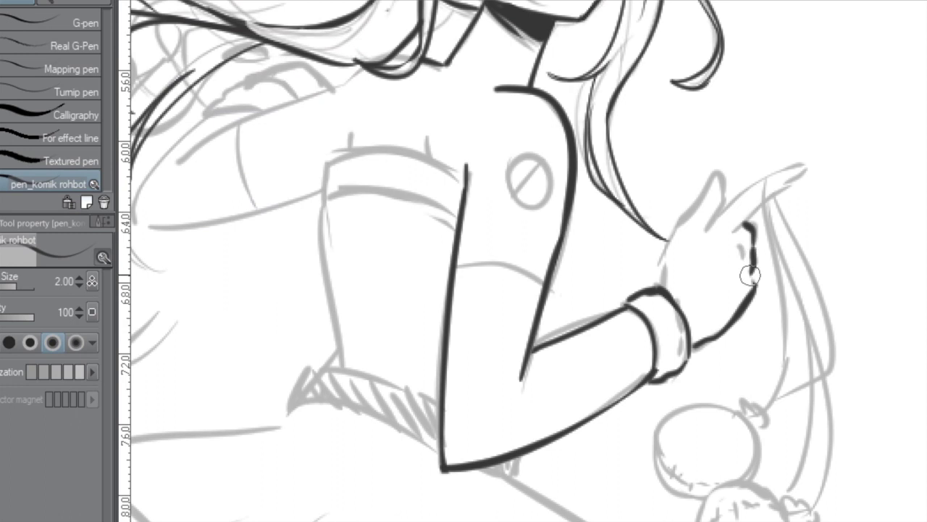
drag(665, 260, 629, 160)
Ink the pompom cords hanging from the fingertip, undoing and redrawing the first attempt.
drag(728, 88, 749, 387)
key(ctrl+z)
drag(797, 243, 721, 319)
drag(728, 87, 801, 246)
drag(728, 90, 772, 229)
Ink the knots at the cord ends and the two round pompoms with short stitch marks.
drag(764, 419, 765, 346)
drag(685, 322, 714, 312)
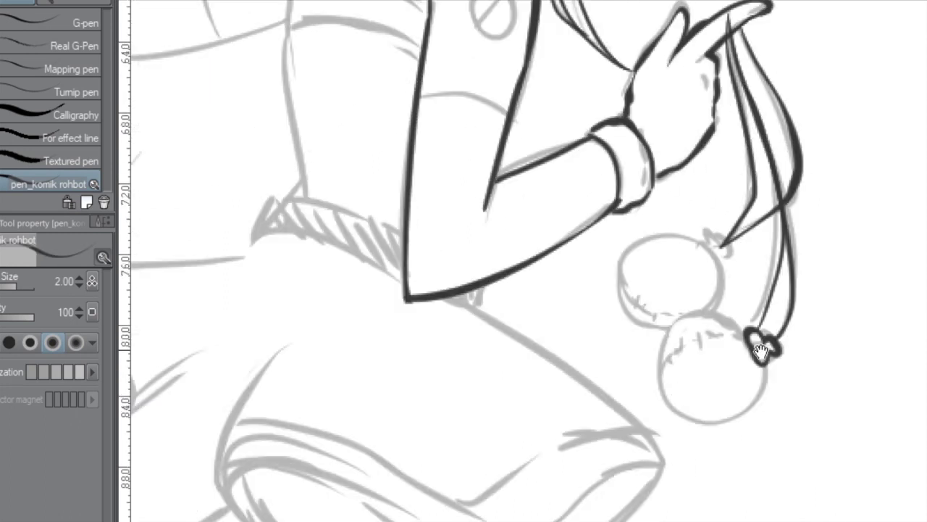
drag(706, 344, 741, 355)
drag(754, 250, 735, 252)
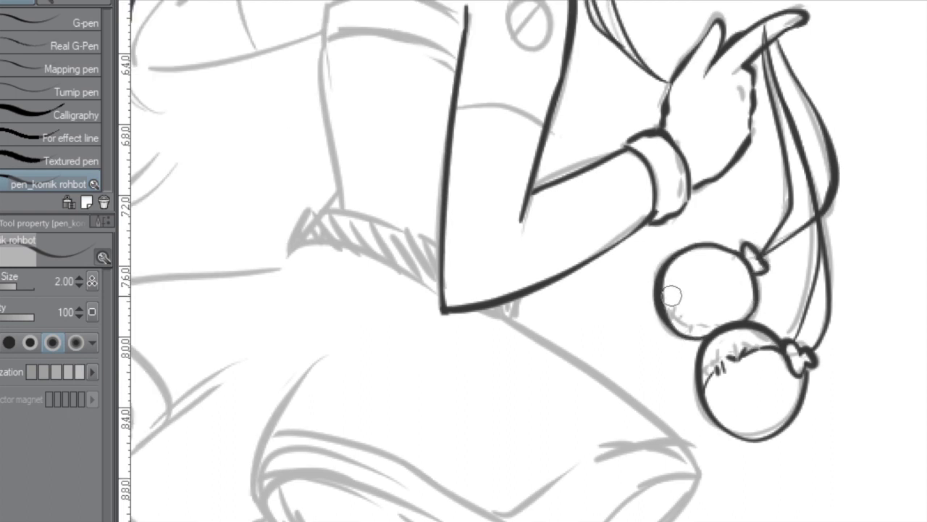
Ink short stitch marks along the upper pompom's edge and a small cross on each of the two pompoms.
drag(665, 296, 688, 318)
drag(692, 319, 692, 197)
drag(754, 217, 772, 197)
drag(768, 255, 790, 279)
drag(720, 130, 740, 156)
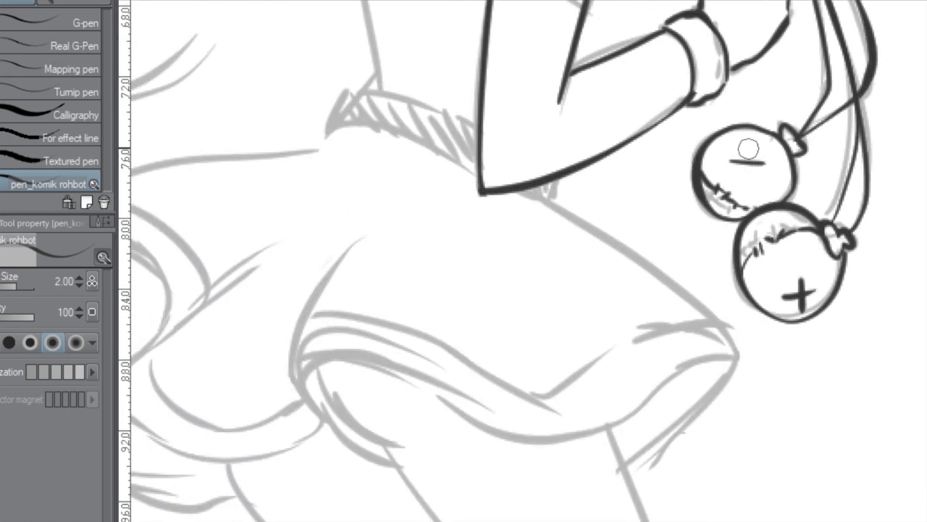
scroll(710, 196, up, 5)
Ink the far bent arm, its armband line, and the glove cuff and hand tucked behind the hair.
drag(620, 273, 848, 312)
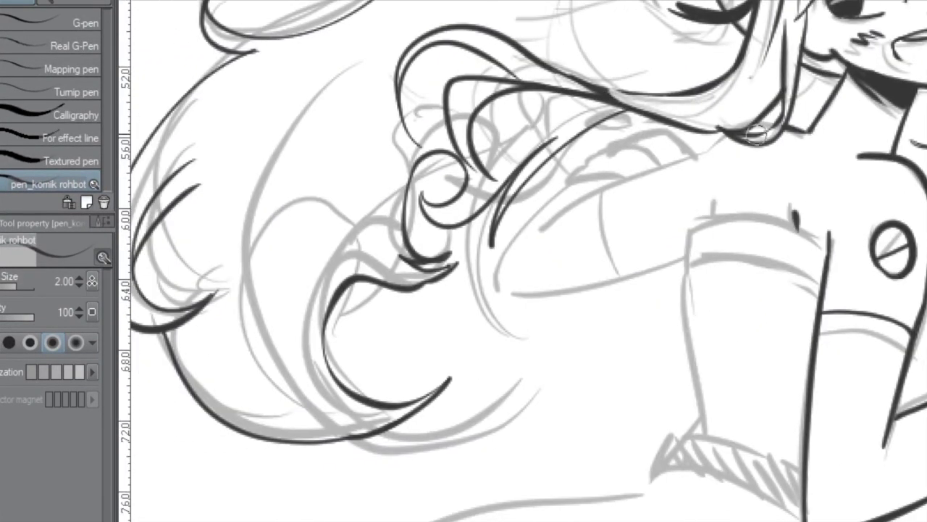
drag(511, 295, 707, 255)
drag(602, 274, 637, 293)
drag(607, 202, 676, 169)
mouse_move(676, 169)
mouse_down()
mouse_move(523, 155)
mouse_move(553, 152)
mouse_move(582, 132)
mouse_move(616, 163)
mouse_up()
drag(619, 288, 590, 254)
drag(525, 152, 543, 244)
drag(587, 138, 576, 107)
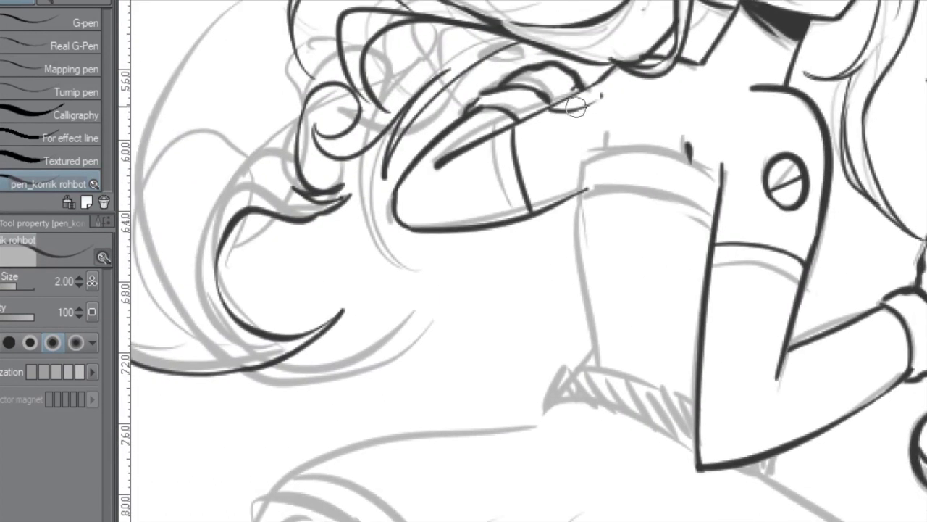
Ink the bodice with its top trim and back edge, plus the outline of the waist belt.
drag(693, 159, 581, 192)
mouse_move(581, 192)
mouse_down()
mouse_move(572, 150)
mouse_move(580, 318)
mouse_up()
drag(579, 317, 511, 192)
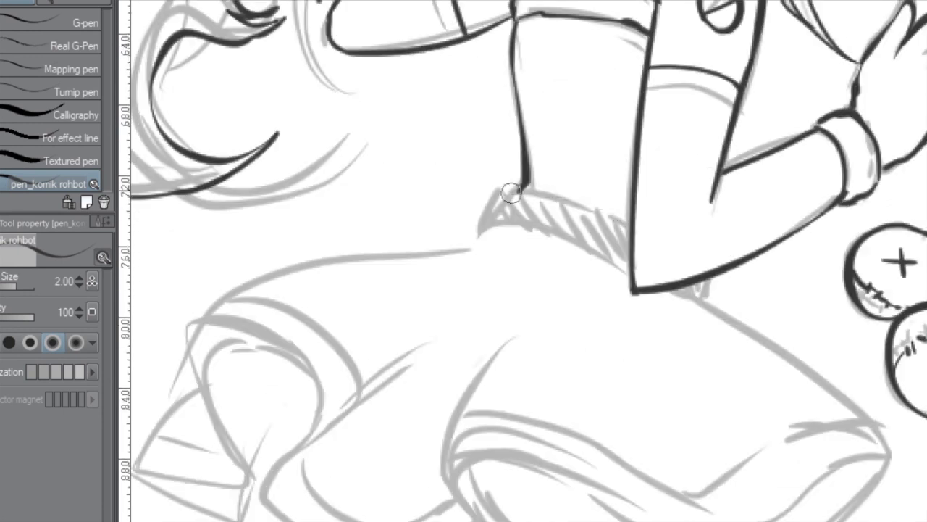
drag(586, 248, 628, 271)
drag(697, 304, 482, 168)
Ink the front of the skirt with its wavy folded hem and trim line, plus the thigh line beneath it.
mouse_move(618, 354)
mouse_down()
mouse_move(742, 220)
mouse_move(466, 255)
mouse_up()
mouse_move(363, 217)
mouse_down()
mouse_move(433, 213)
mouse_move(488, 296)
mouse_move(503, 251)
mouse_up()
drag(556, 131, 512, 242)
mouse_move(619, 332)
mouse_down()
mouse_move(566, 265)
mouse_move(566, 337)
mouse_up()
drag(771, 336, 658, 294)
drag(522, 250, 613, 292)
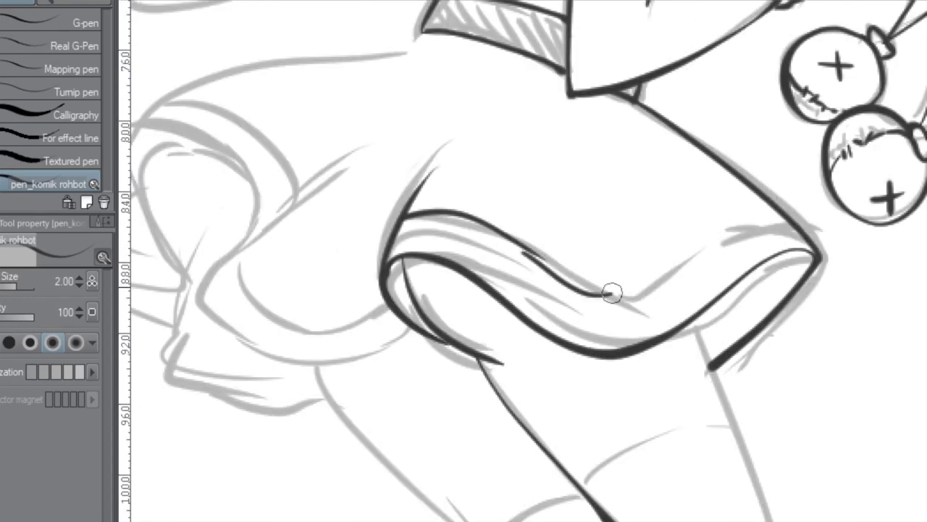
Ink the skirt's rear folds and the near leg's thigh, sharp knee and raised lower leg.
mouse_move(415, 335)
mouse_down()
mouse_move(788, 230)
mouse_move(501, 64)
mouse_move(532, 254)
mouse_move(630, 301)
mouse_move(669, 188)
mouse_move(645, 145)
mouse_up()
drag(395, 210, 537, 286)
drag(343, 328, 509, 208)
drag(408, 413, 439, 373)
drag(368, 344, 660, 325)
drag(717, 192, 464, 269)
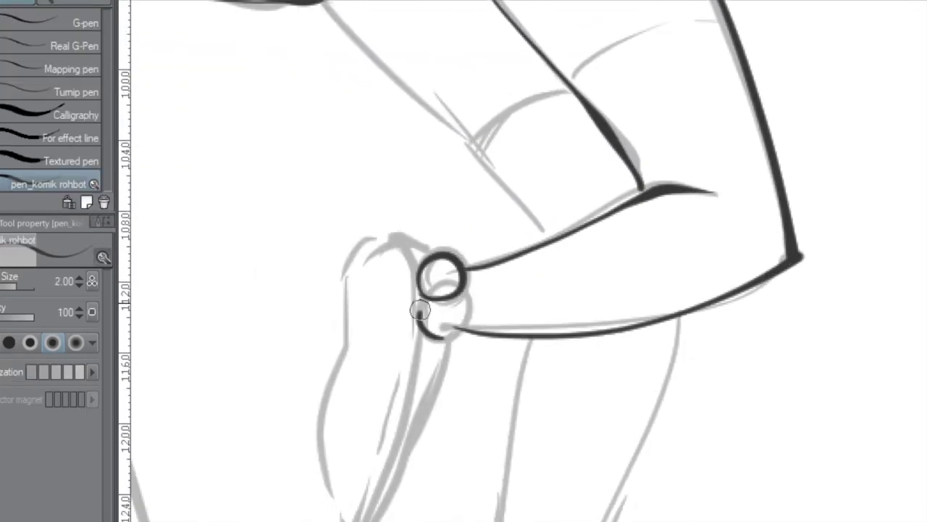
Ink the two round ankle pompoms and the raised foot's pointed shoe with its sole outline.
drag(421, 310, 423, 319)
drag(427, 326, 476, 226)
drag(504, 239, 408, 425)
mouse_move(390, 255)
mouse_down()
mouse_move(377, 398)
mouse_move(392, 440)
mouse_up()
drag(396, 275, 424, 338)
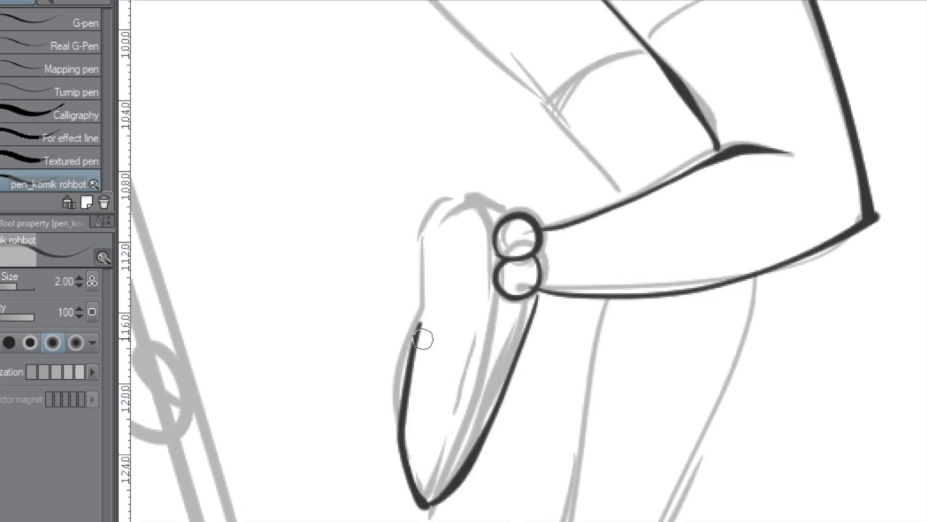
drag(465, 203, 455, 388)
drag(455, 387, 434, 251)
drag(405, 191, 438, 203)
drag(438, 203, 437, 269)
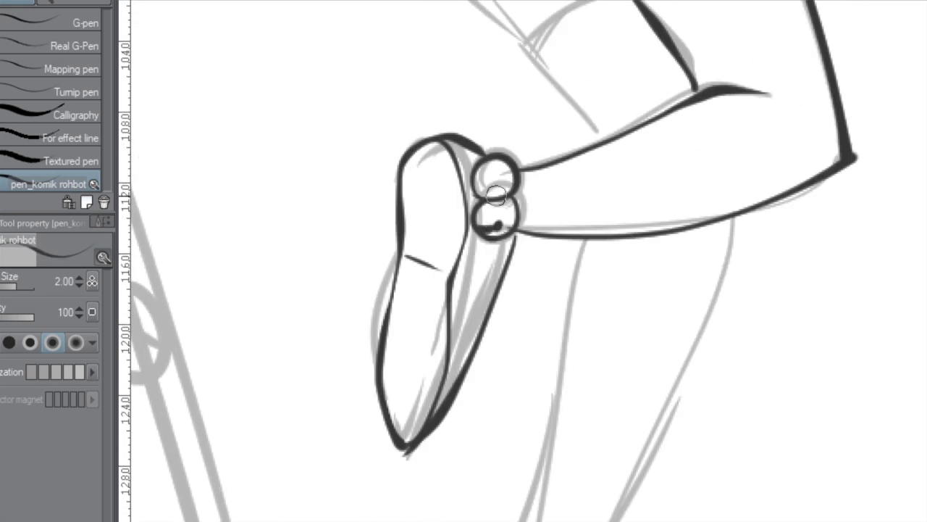
Ink both edges of the standing leg's calf and the pointed shoe below it.
drag(587, 99, 409, 516)
drag(442, 113, 349, 472)
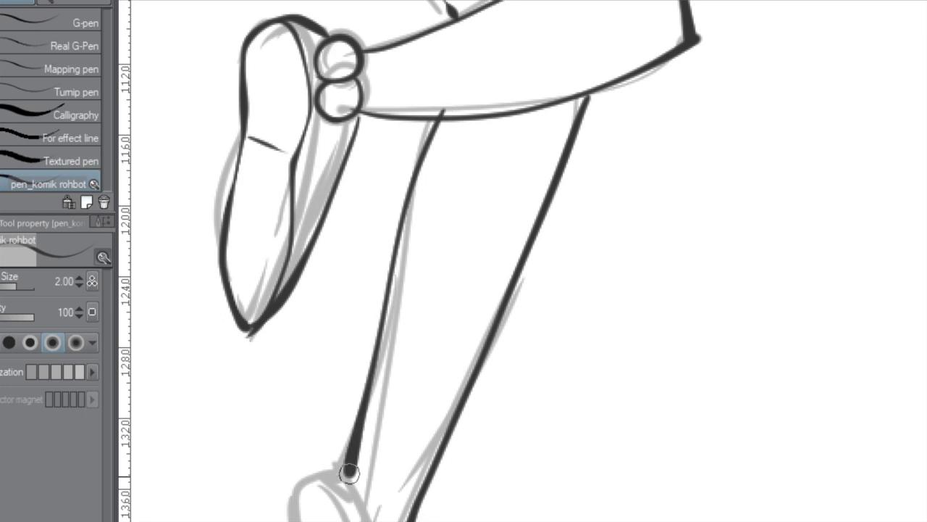
scroll(348, 472, up, 5)
scroll(646, 83, down, 6)
mouse_move(460, 203)
mouse_down()
mouse_move(515, 311)
mouse_move(489, 290)
mouse_move(400, 349)
mouse_up()
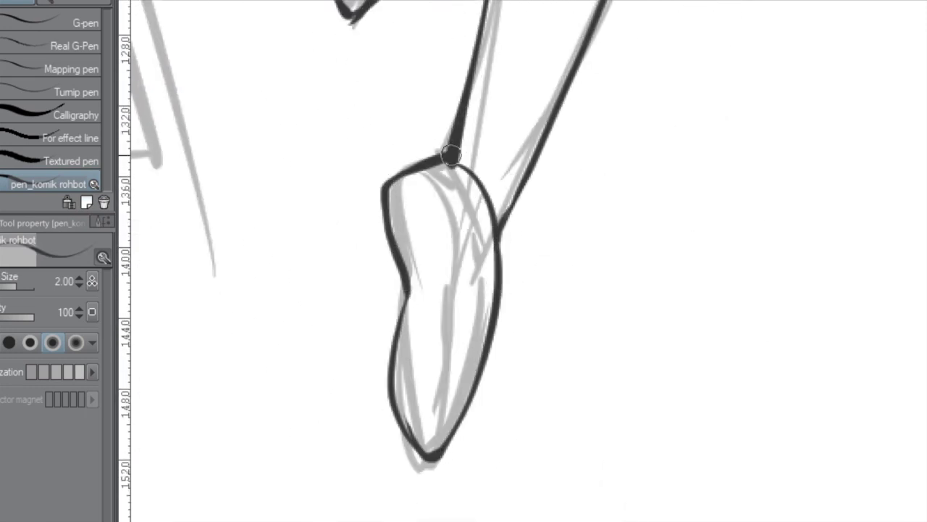
Ink the far thigh's outline and the curved stocking tops on both legs.
scroll(497, 280, up, 5)
scroll(512, 379, down, 3)
scroll(610, 221, up, 3)
scroll(435, 259, up, 4)
scroll(428, 207, up, 2)
drag(297, 315, 331, 341)
scroll(561, 273, down, 5)
scroll(592, 214, down, 2)
scroll(593, 213, up, 4)
mouse_move(542, 274)
mouse_down()
mouse_move(520, 255)
mouse_move(548, 268)
mouse_up()
scroll(573, 259, down, 3)
scroll(573, 258, down, 2)
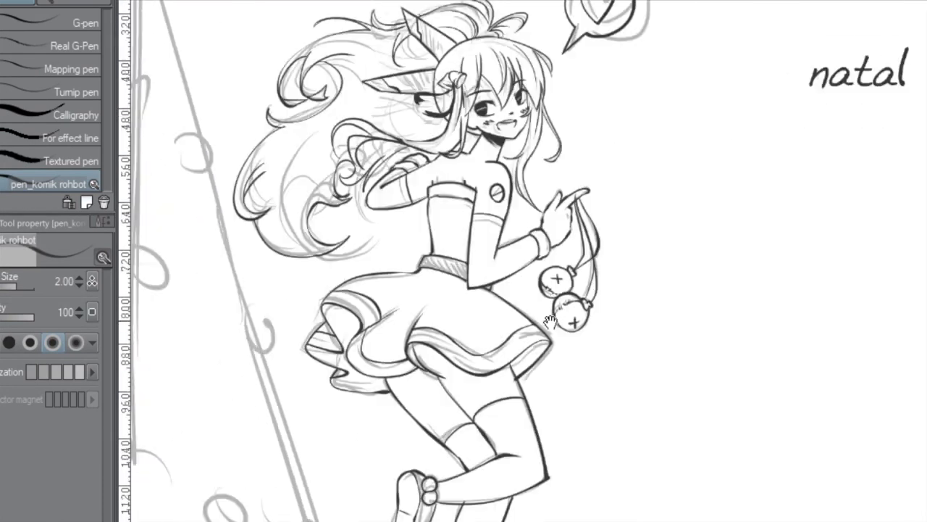
Hide the rough sketch and ink a long curved hair strand below the pointed ear.
scroll(573, 258, up, 1)
scroll(515, 169, up, 5)
scroll(459, 439, down, 1)
scroll(428, 278, up, 2)
scroll(362, 242, down, 2)
scroll(413, 222, up, 2)
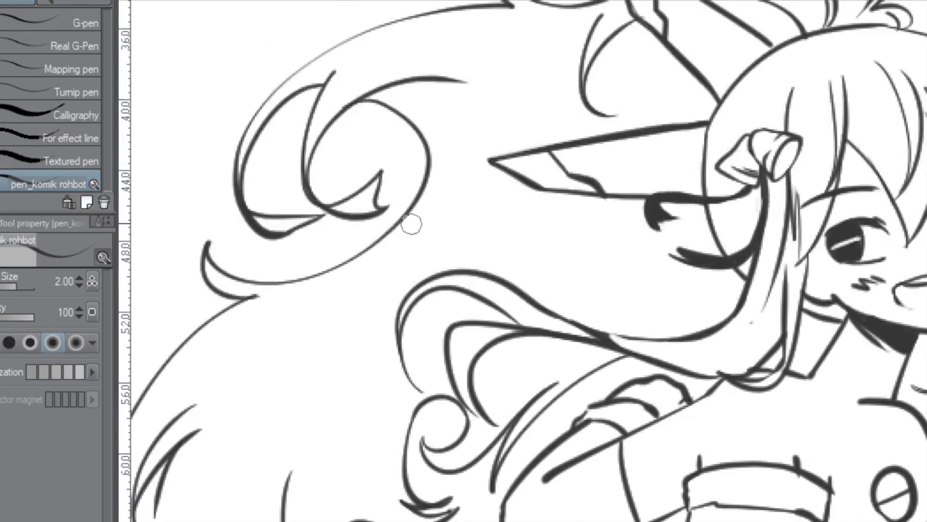
scroll(589, 345, down, 2)
scroll(727, 343, up, 2)
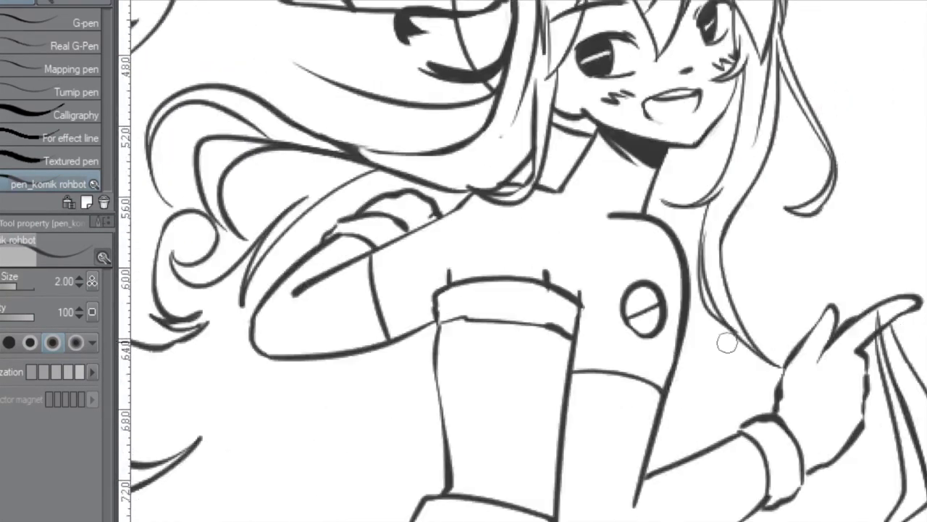
scroll(731, 328, down, 2)
scroll(369, 230, up, 2)
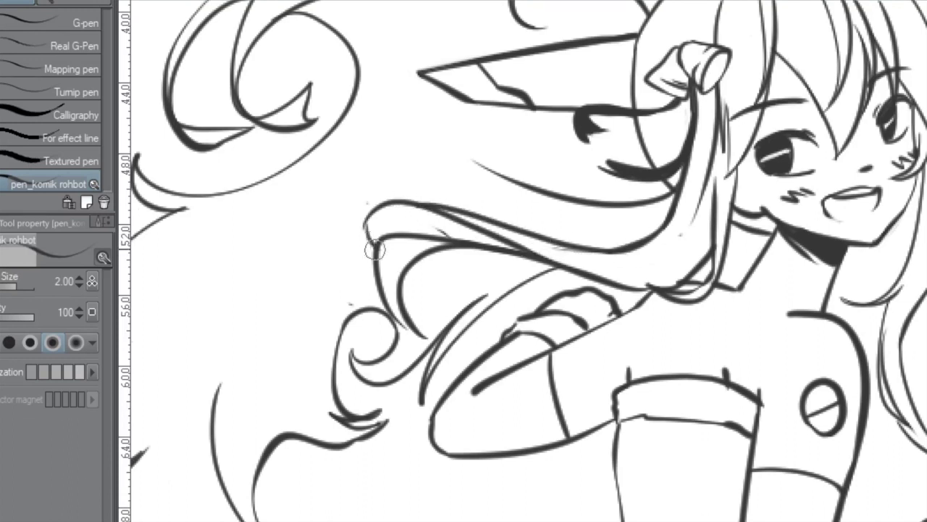
Clean up the overlapping end of the curled hair lock and ink strands beside the raised arm and collar.
scroll(497, 213, down, 2)
scroll(455, 316, up, 2)
scroll(560, 253, down, 2)
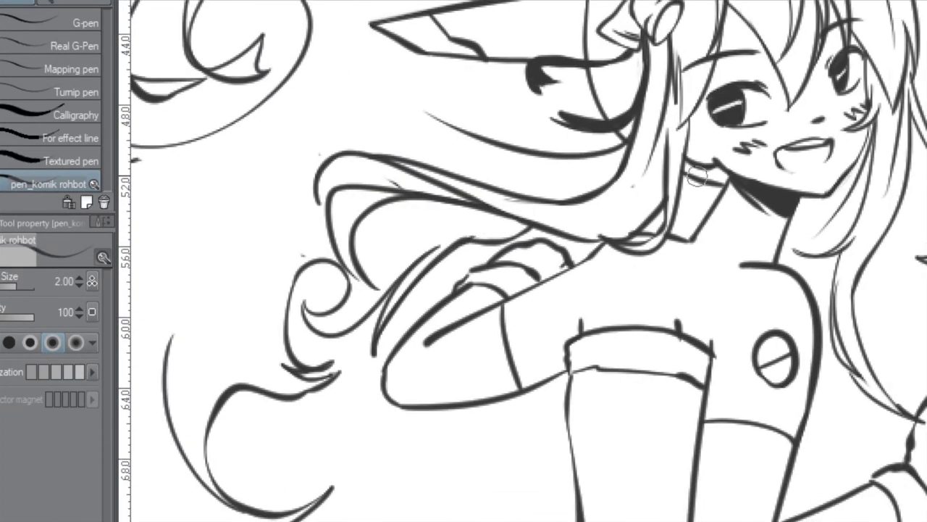
scroll(618, 288, up, 1)
scroll(569, 305, down, 5)
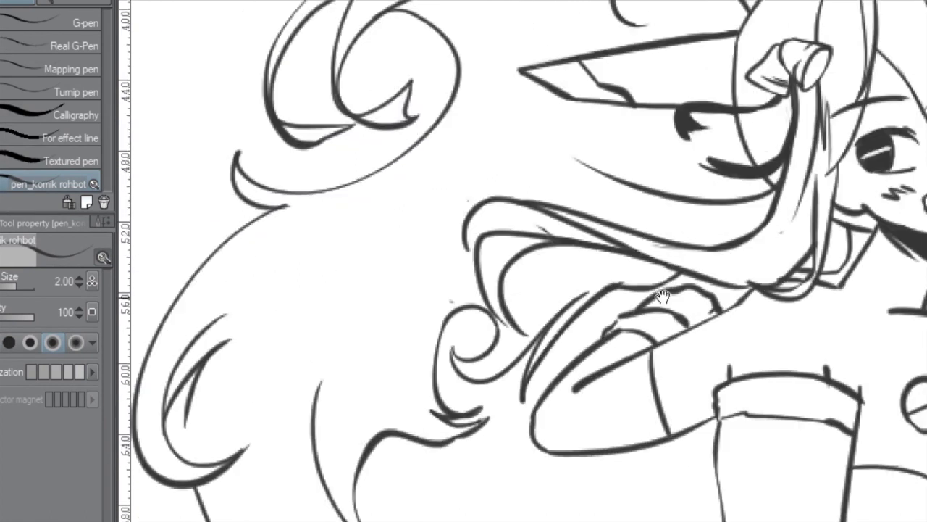
scroll(821, 357, down, 1)
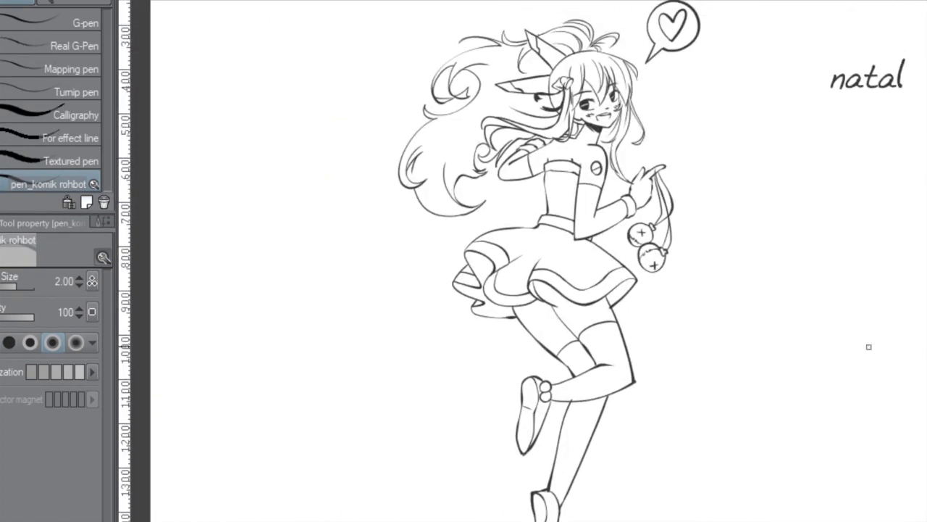
Fill the flowing hair, ponytail and fringe with crimson red, using the line art as the fill reference.
key(g)
click(463, 167)
scroll(578, 268, up, 4)
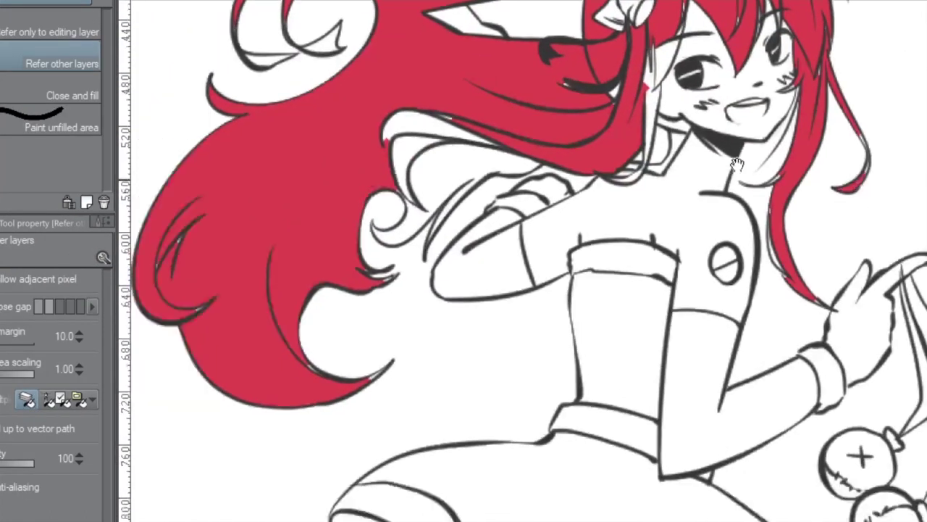
scroll(577, 267, right, 4)
scroll(578, 266, down, 3)
scroll(577, 266, right, 2)
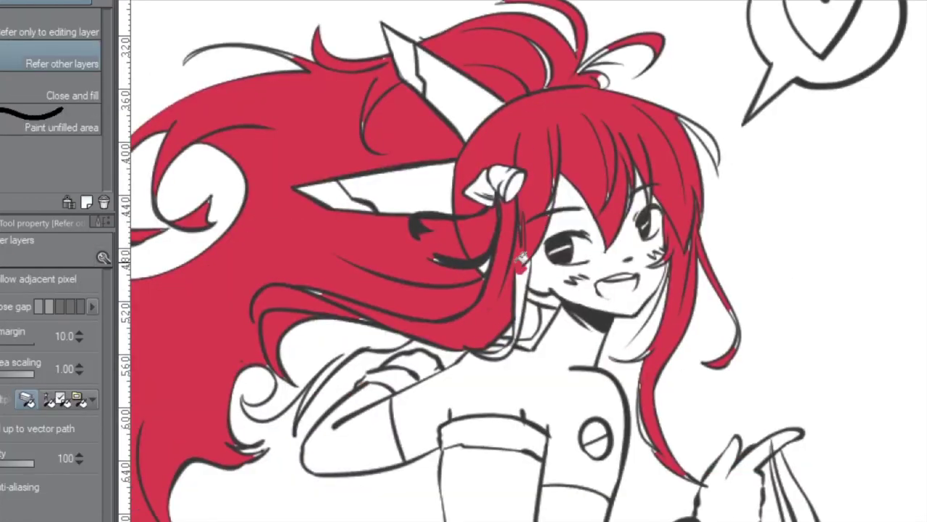
Paint over the unfilled gaps in the front lock, the strands below the ear and the lower curl in crimson.
scroll(368, 334, up, 5)
key(p)
scroll(652, 169, down, 3)
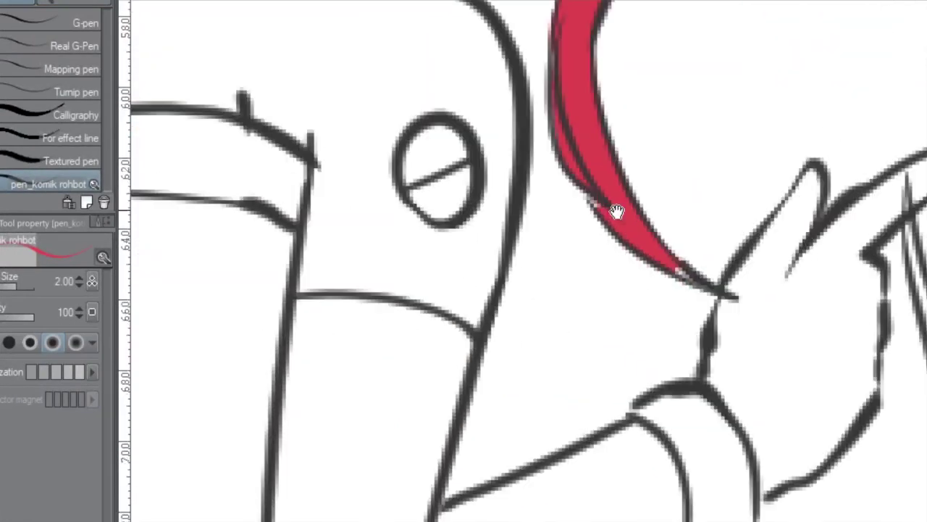
scroll(615, 209, up, 5)
scroll(656, 290, down, 3)
scroll(714, 87, down, 3)
scroll(507, 300, up, 5)
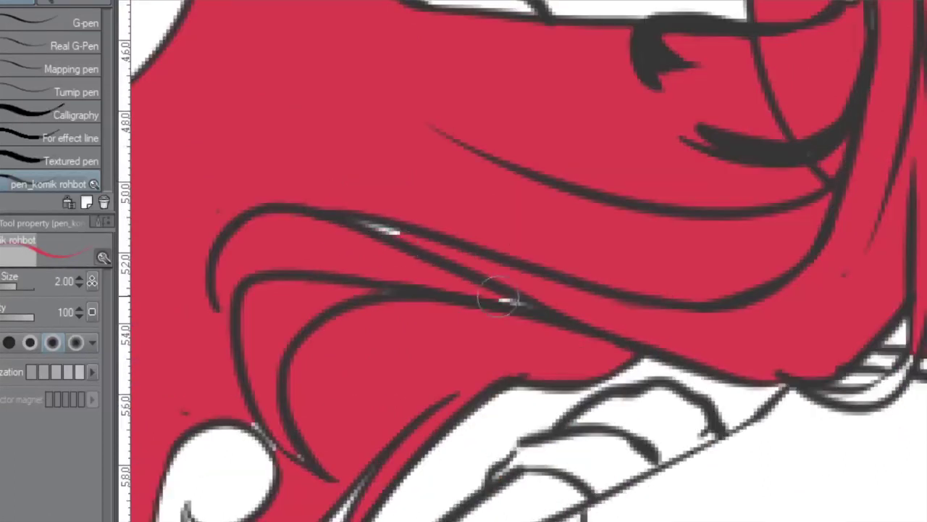
scroll(511, 208, down, 3)
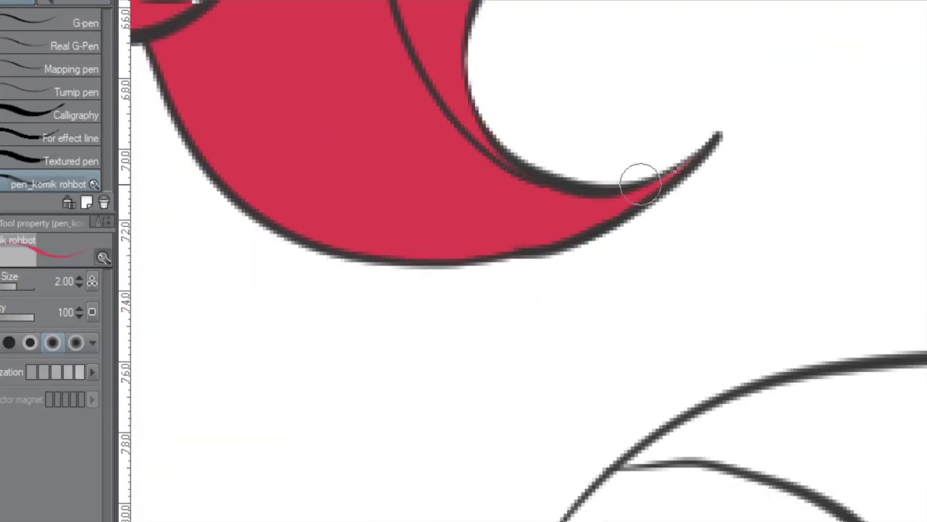
Paint the remaining white slivers in the upper hair tips, the fringe and around the bow in crimson.
scroll(640, 180, up, 6)
scroll(507, 189, up, 4)
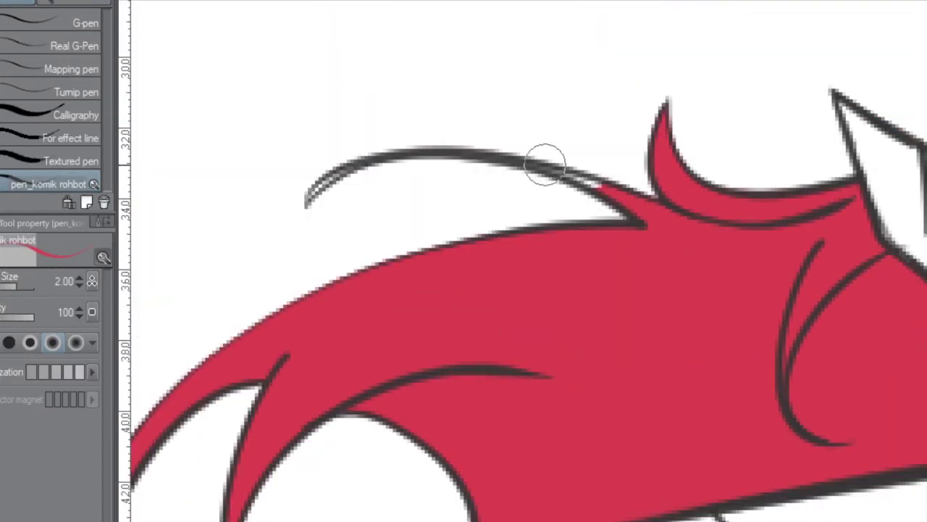
scroll(583, 242, right, 5)
scroll(702, 268, down, 3)
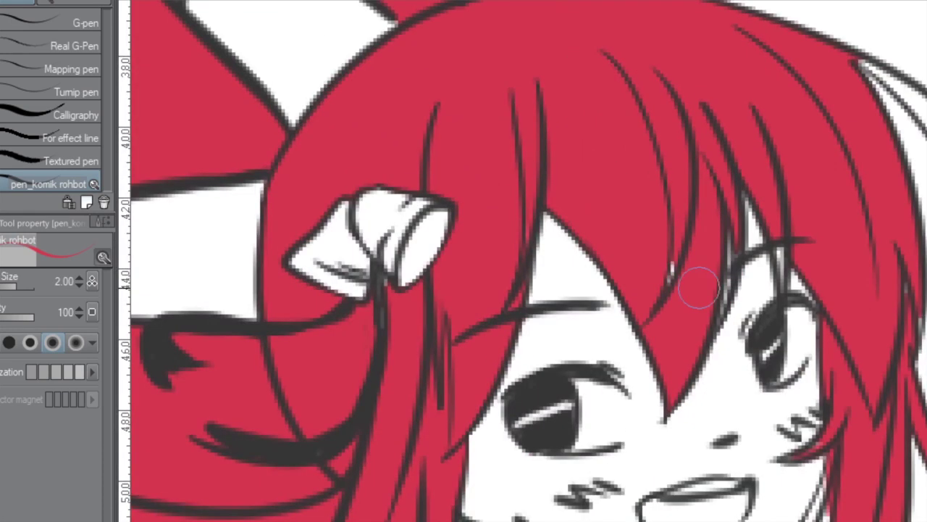
scroll(695, 280, down, 3)
scroll(544, 284, up, 3)
scroll(650, 266, down, 3)
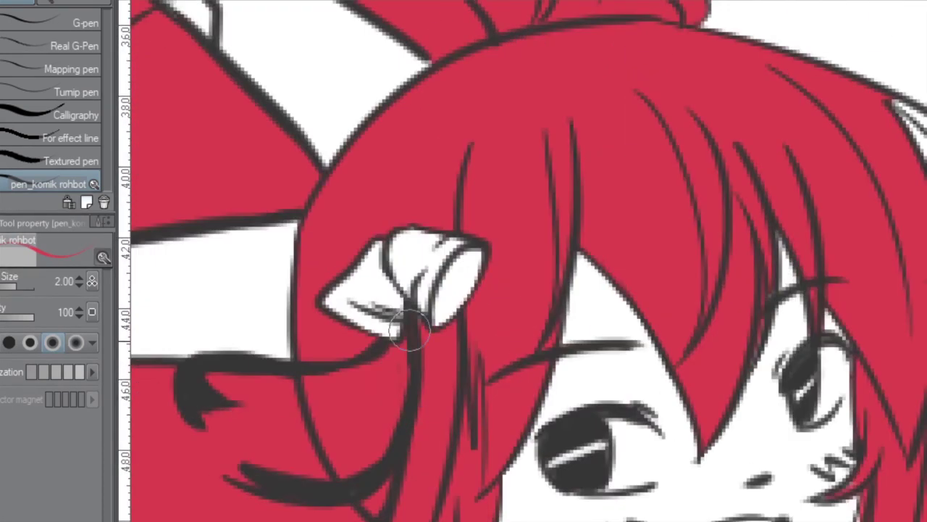
Fill the hair bow and the tips of both pointed ears with yellow.
scroll(655, 120, up, 3)
scroll(654, 121, down, 4)
key(g)
click(330, 173)
scroll(494, 149, down, 2)
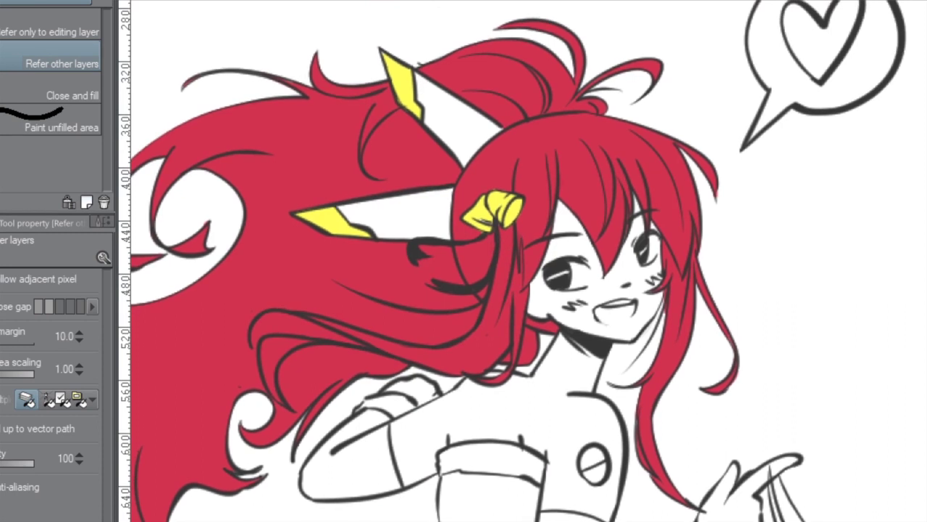
Paint the inside of the open mouth dark mauve with a pink tongue at the bottom.
scroll(463, 261, down, 5)
scroll(463, 261, up, 2)
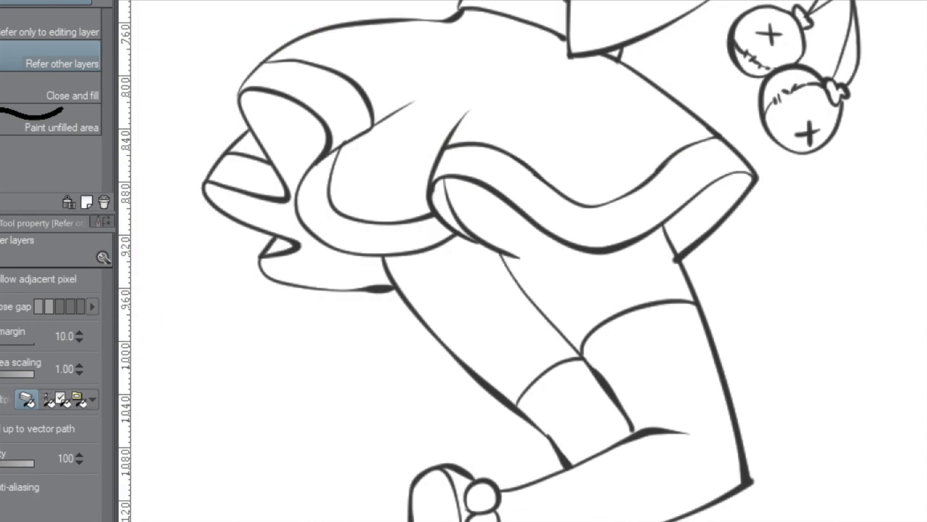
key(p)
scroll(464, 261, down, 3)
scroll(647, 217, up, 5)
mouse_move(579, 174)
mouse_down()
mouse_move(648, 218)
mouse_move(586, 166)
mouse_up()
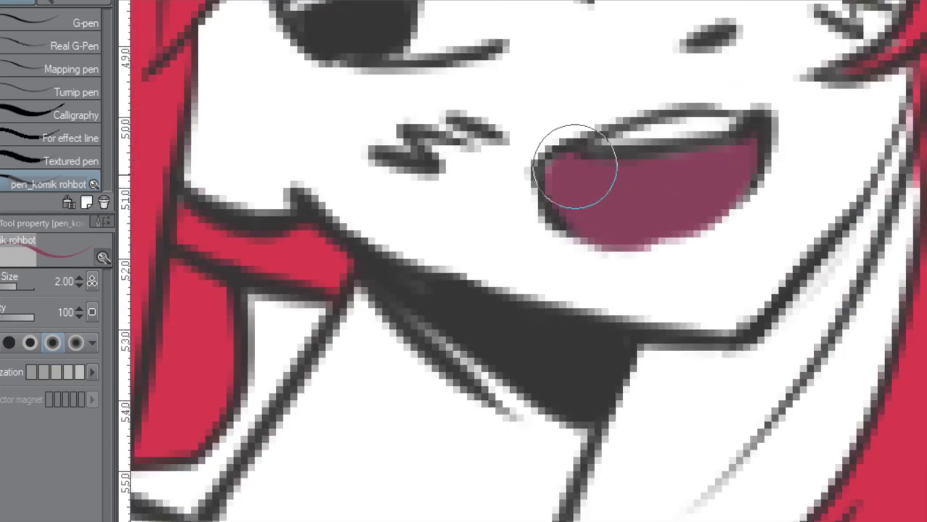
drag(616, 220, 641, 218)
Fill the face with a light skin tone and the main part of both pointed ears with dark gray.
scroll(807, 221, down, 3)
scroll(503, 191, up, 2)
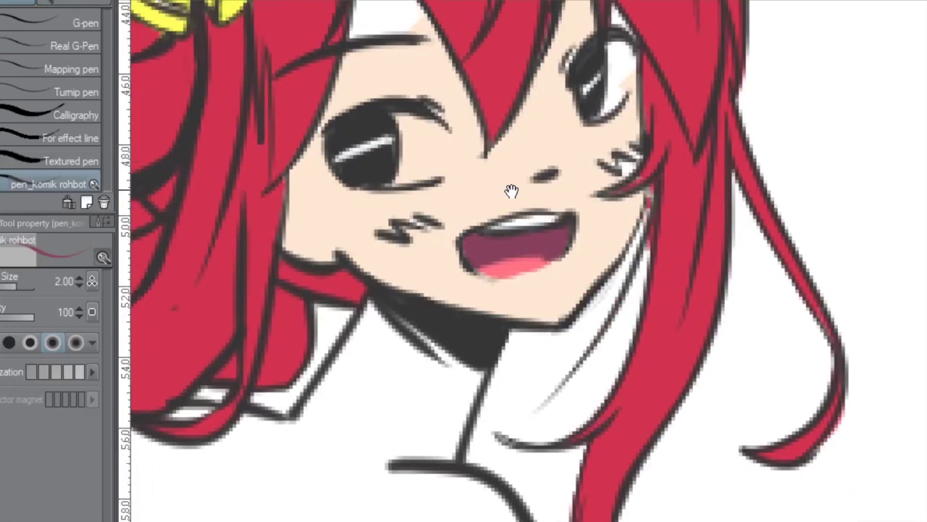
key(g)
key(p)
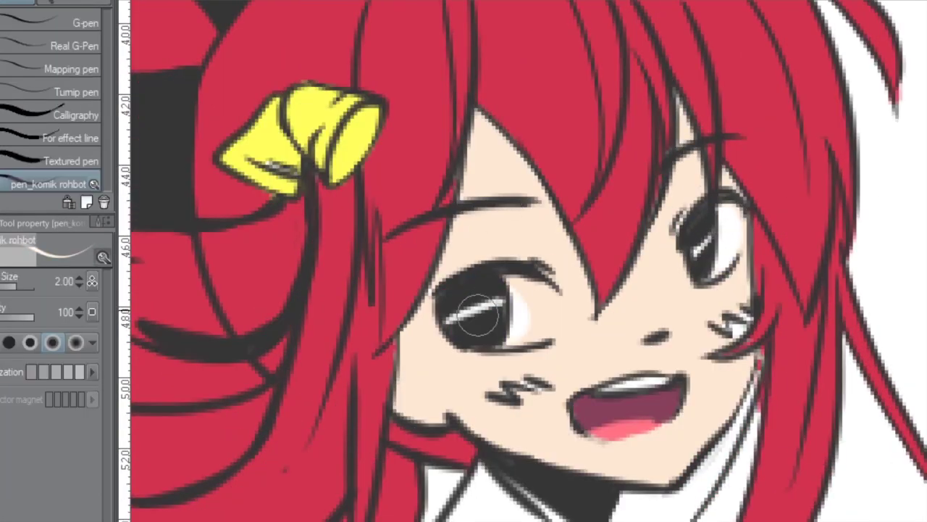
Paint the whites of both eyes and touch up the crimson hair around the fringe.
drag(500, 330, 478, 424)
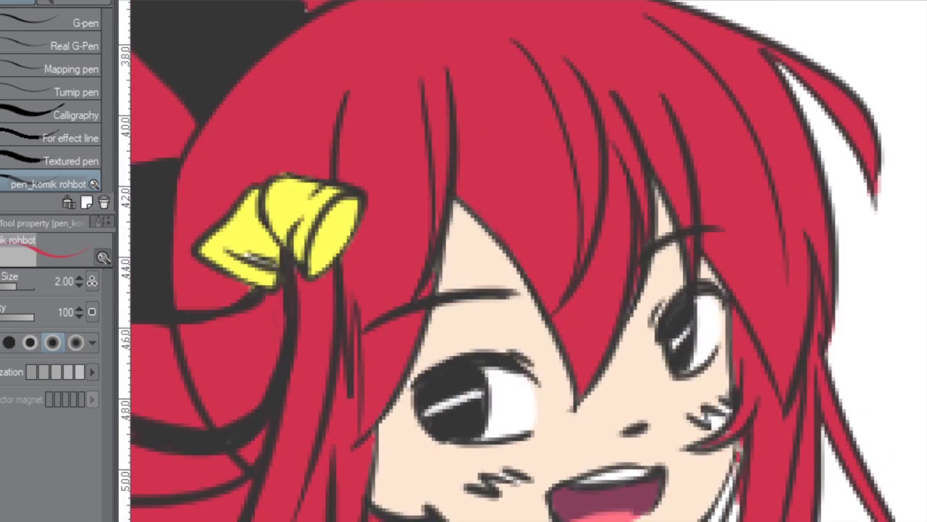
drag(420, 239, 580, 232)
scroll(493, 196, down, 2)
Fill the neck, back and arms with the skin tone, and color the dress bright red and the belt brown.
key(g)
drag(517, 363, 608, 239)
drag(649, 318, 507, 109)
click(499, 304)
drag(500, 304, 637, 449)
drag(507, 363, 412, 413)
key(p)
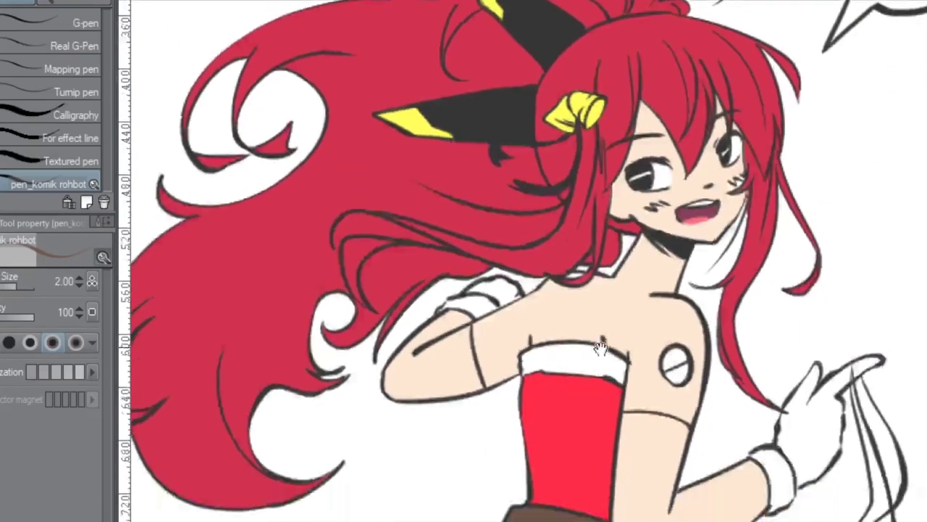
Fill both gloves with bright red, leaving the cuffs white, and touch up the hair beside the cheek.
key(g)
click(819, 406)
click(507, 281)
key(p)
drag(748, 182, 696, 134)
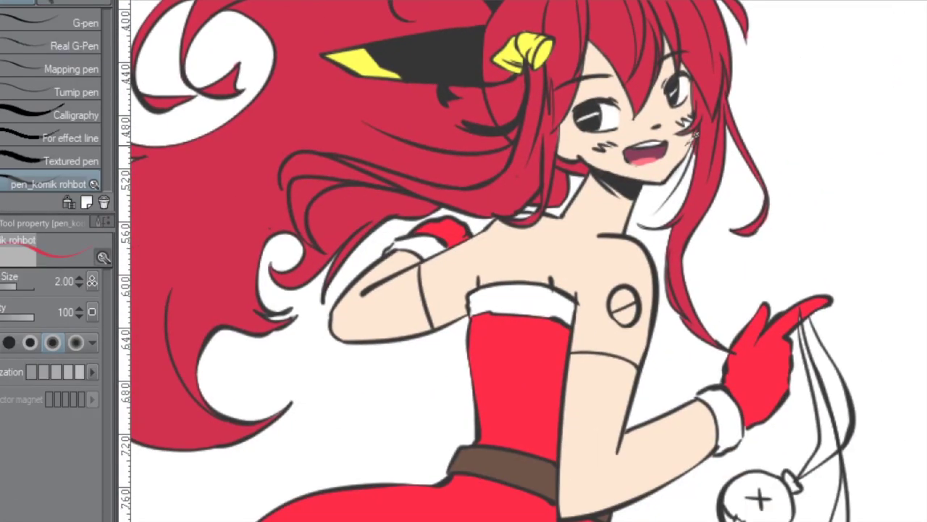
Touch up the red underside of the skirt hem and fill both bare thighs with the skin tone.
scroll(702, 128, down, 10)
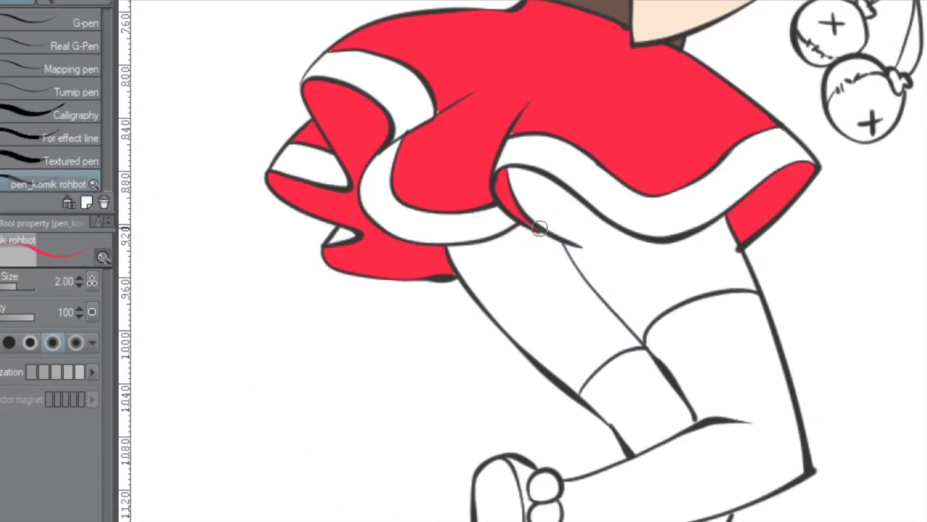
scroll(536, 221, up, 10)
scroll(557, 291, down, 10)
key(g)
click(540, 190)
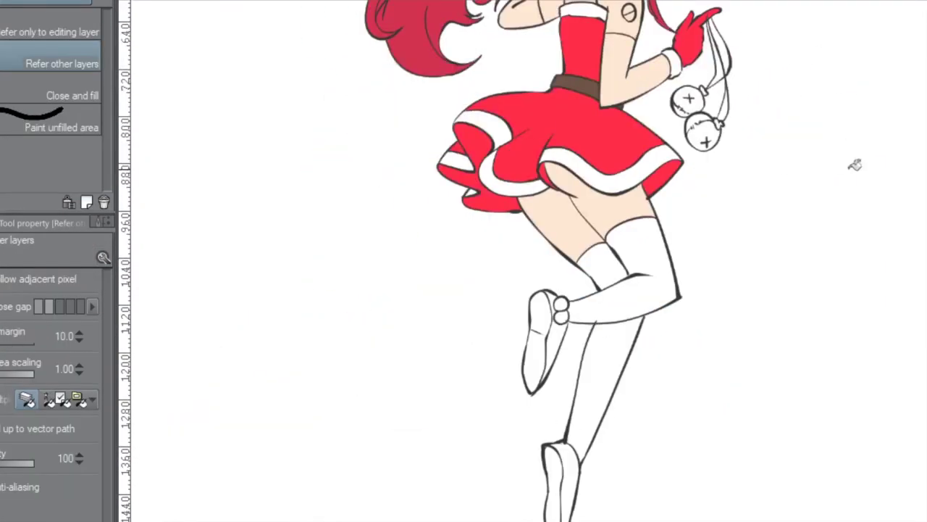
Fill both shoes with bright red and their soles with plum, and touch up the small unfilled gaps.
click(584, 308)
click(600, 442)
key(p)
scroll(600, 430, up, 5)
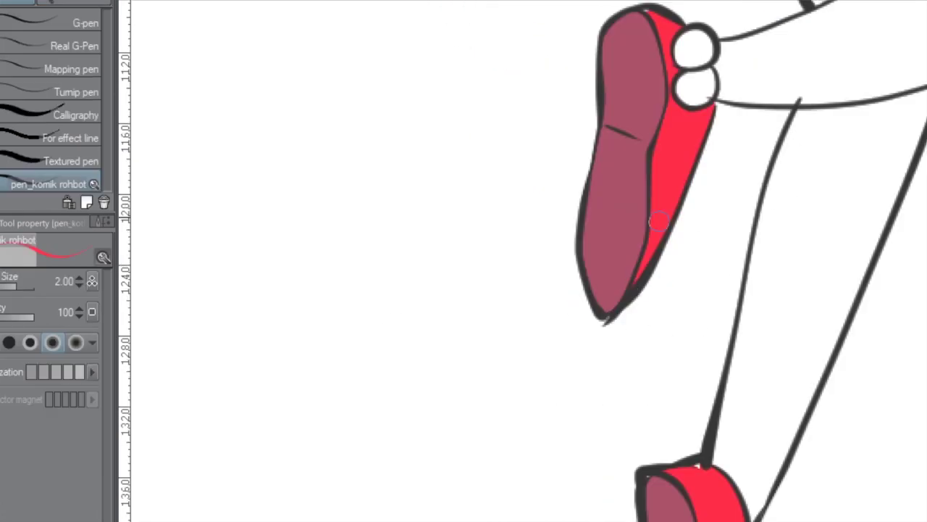
scroll(601, 431, down, 6)
scroll(597, 324, up, 4)
Color both thigh-high stockings dark brown, trying red and black fills on the way, and keep the shoe sides red.
key(g)
click(597, 323)
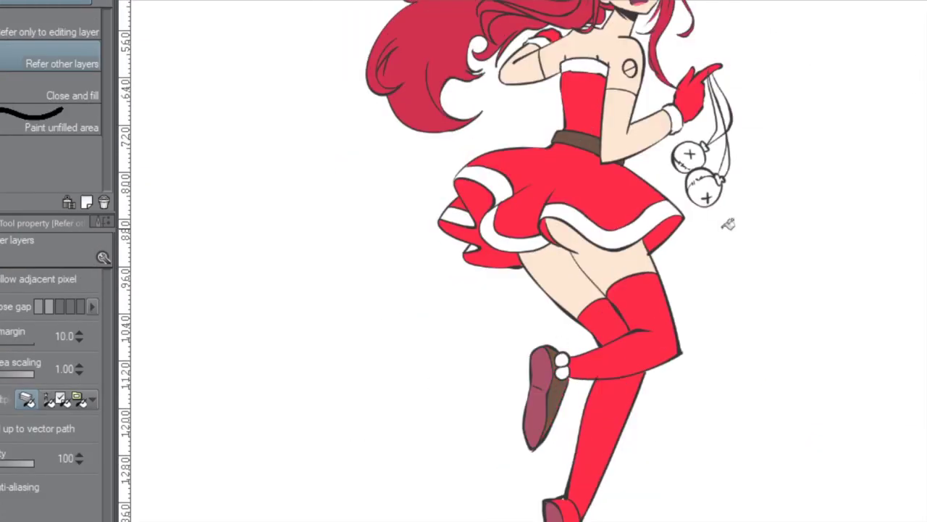
scroll(652, 197, down, 3)
click(637, 319)
click(608, 434)
scroll(692, 209, up, 3)
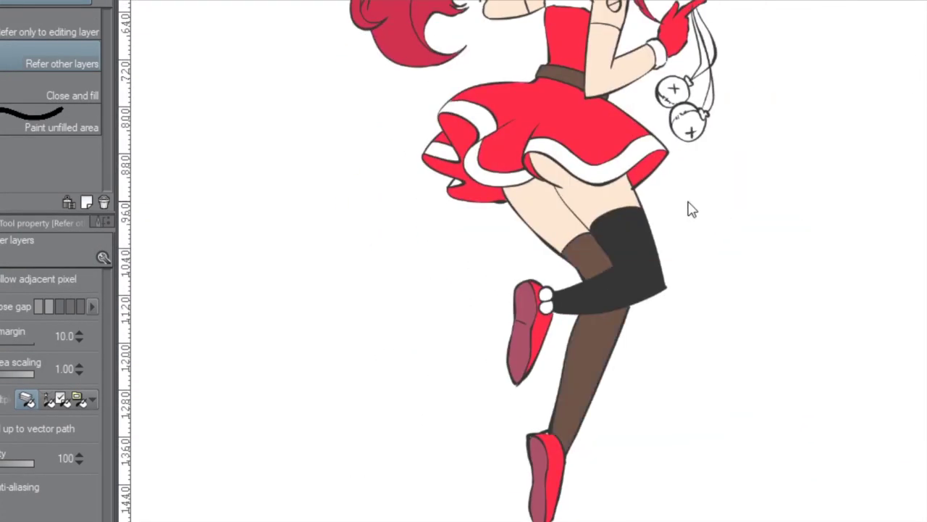
click(626, 261)
scroll(652, 239, down, 3)
Fill the two hanging stitched balls with tan and the empty background with bright cyan.
scroll(755, 288, up, 3)
drag(740, 222, 765, 290)
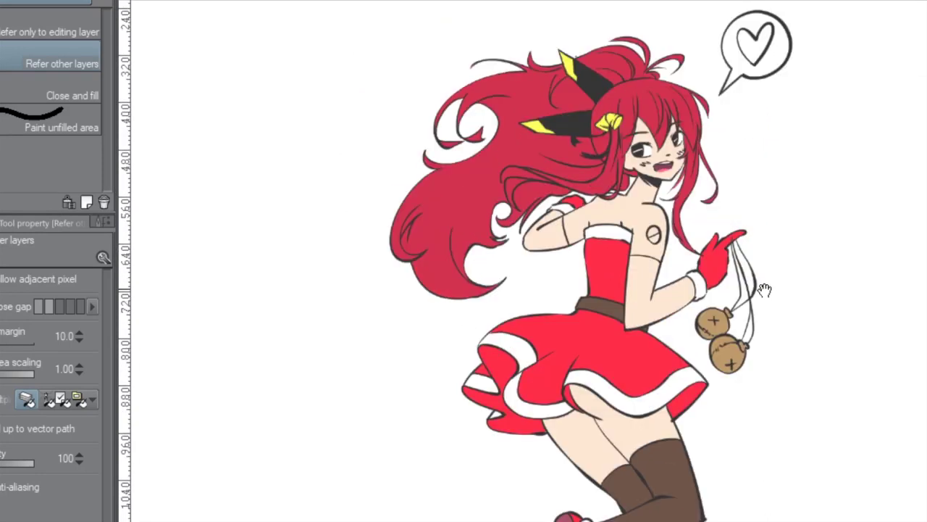
drag(803, 164, 804, 0)
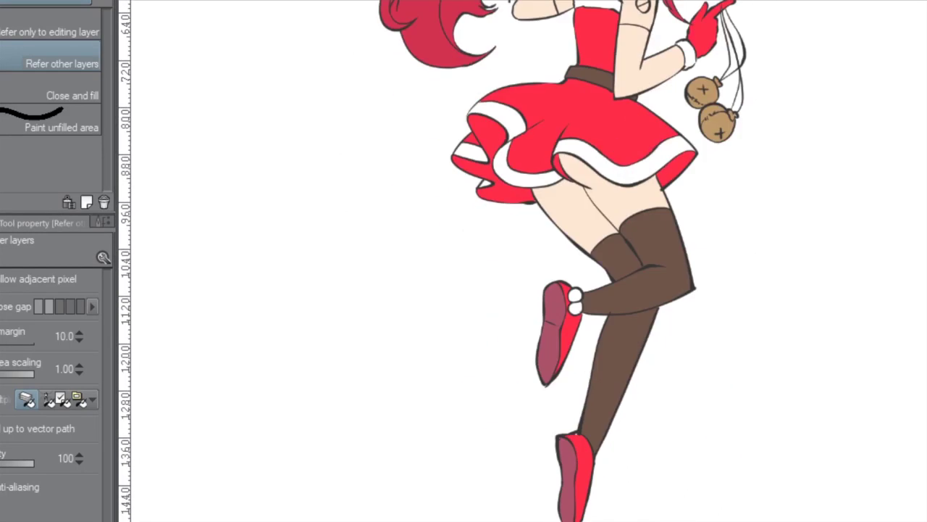
click(290, 290)
mouse_move(724, 144)
mouse_down()
mouse_move(725, 319)
mouse_move(725, 145)
mouse_up()
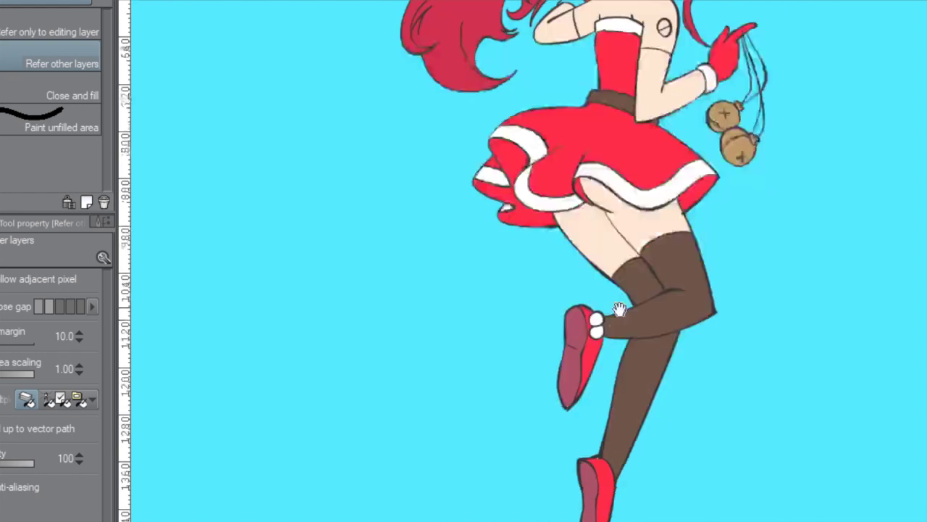
Fill the speech bubble with cream and clean the spilled cyan off the cheek, teeth and raised glove's cuff.
key(p)
scroll(669, 355, up, 3)
scroll(668, 355, up, 10)
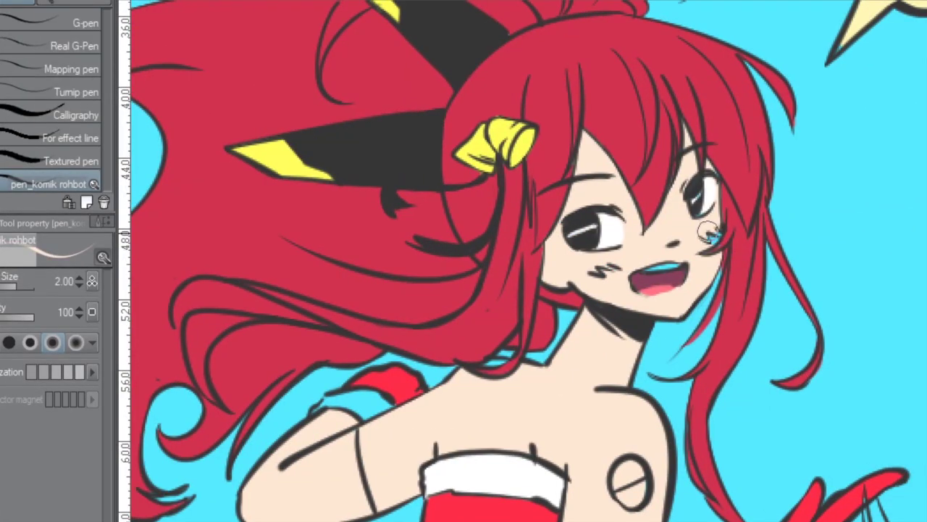
scroll(654, 269, down, 3)
key(g)
key(p)
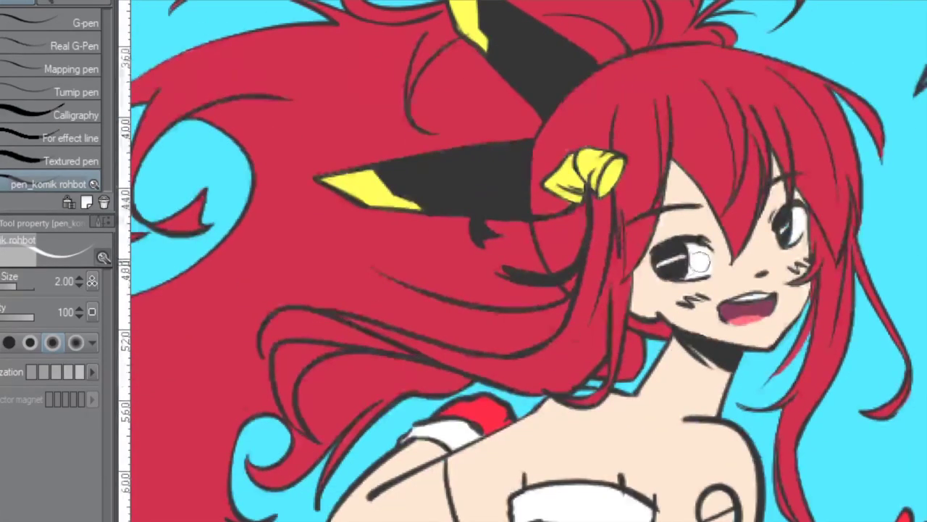
scroll(834, 223, up, 3)
scroll(837, 223, down, 2)
Paint soft purple shadows on the face beneath the fringe, across the eye white and along both cheek edges.
scroll(627, 265, up, 5)
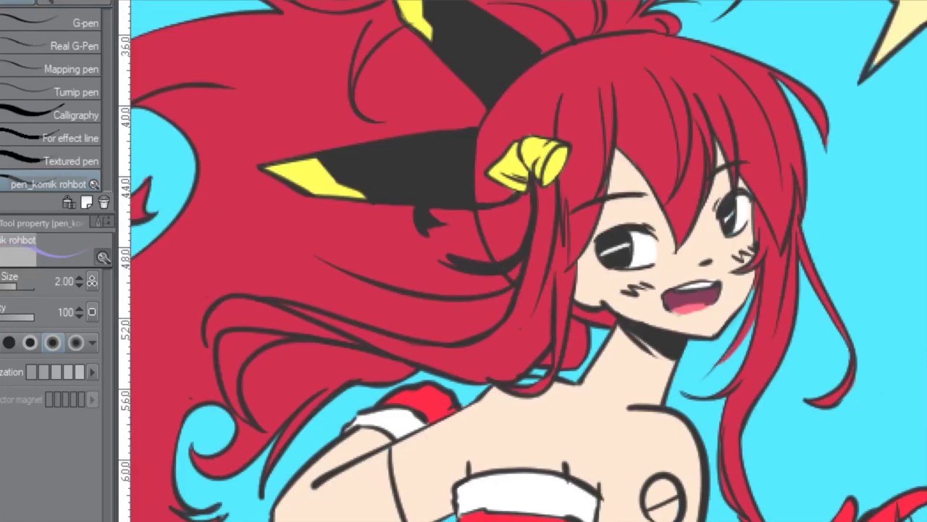
scroll(610, 193, up, 5)
drag(625, 162, 635, 113)
drag(694, 250, 677, 116)
drag(616, 174, 580, 224)
drag(616, 218, 493, 254)
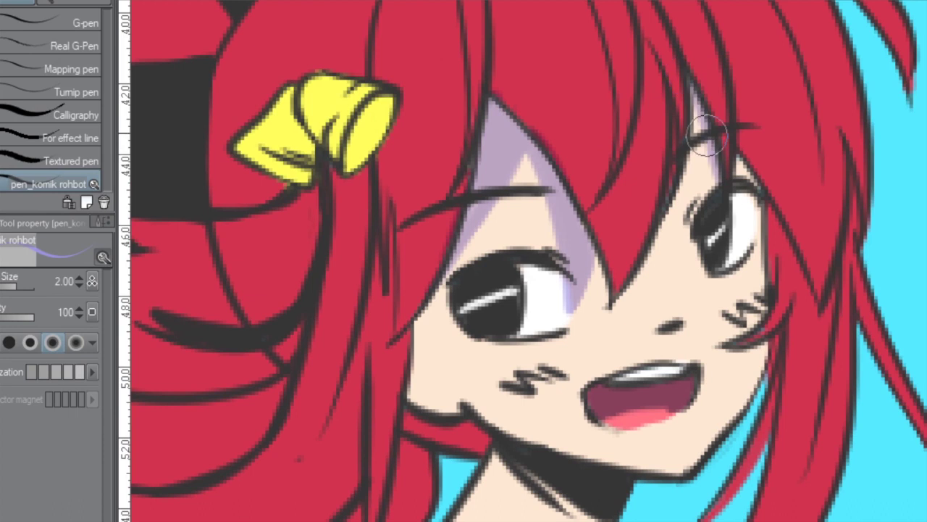
drag(710, 102, 707, 196)
drag(746, 384, 755, 313)
drag(433, 235, 445, 294)
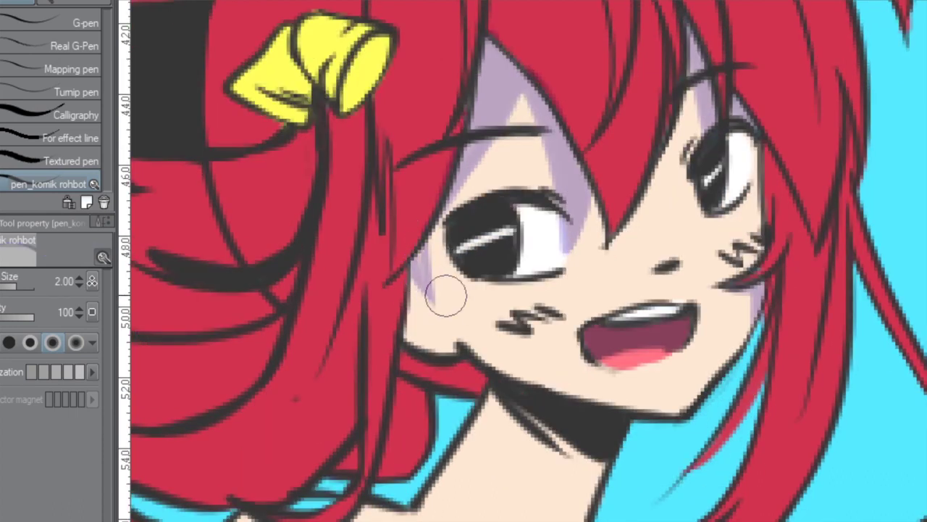
scroll(444, 294, up, 2)
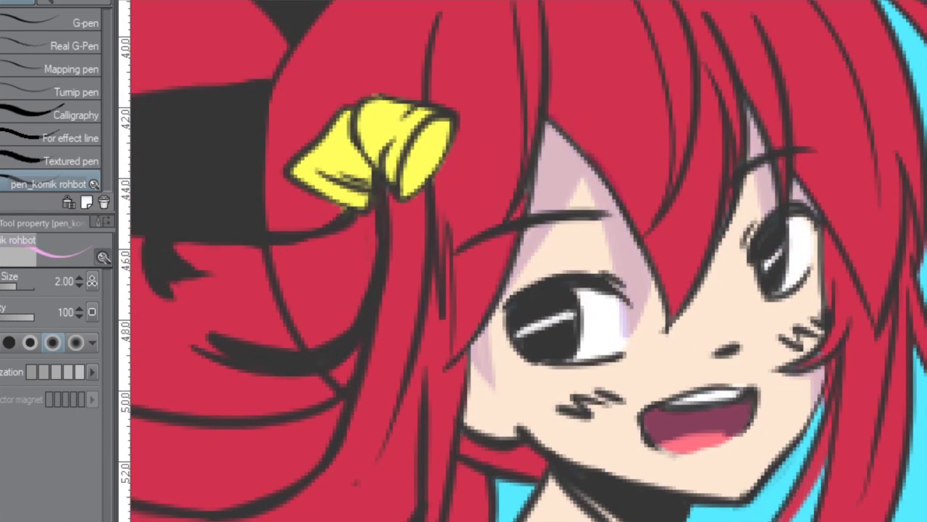
Paint darker crimson shadows on the side lock and the curled strands behind the shoulder and raised arm.
mouse_move(312, 210)
mouse_down()
mouse_move(374, 140)
mouse_move(519, 57)
mouse_up()
mouse_move(615, 159)
mouse_down()
mouse_move(507, 362)
mouse_move(521, 348)
mouse_up()
drag(431, 425, 498, 309)
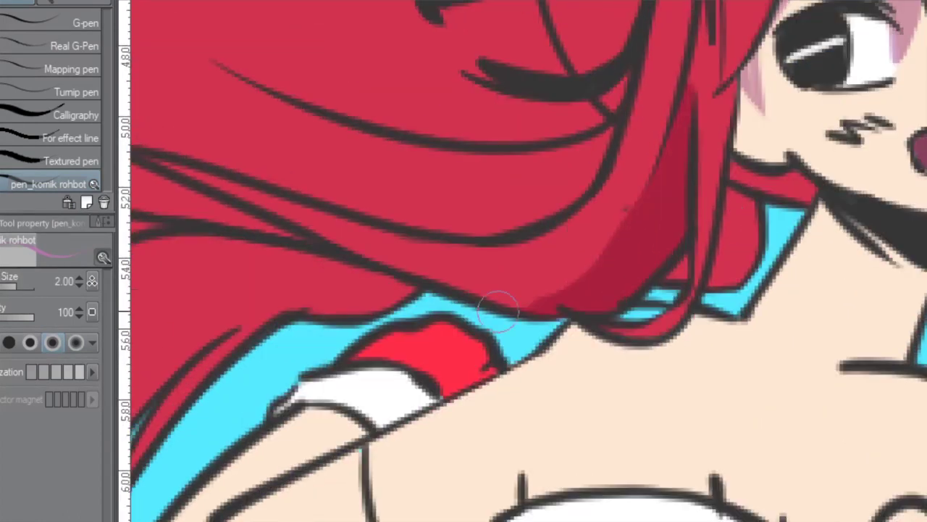
drag(608, 145, 739, 213)
drag(260, 203, 752, 210)
mouse_move(263, 217)
mouse_down()
mouse_move(480, 202)
mouse_move(459, 151)
mouse_move(459, 80)
mouse_up()
drag(594, 203, 531, 362)
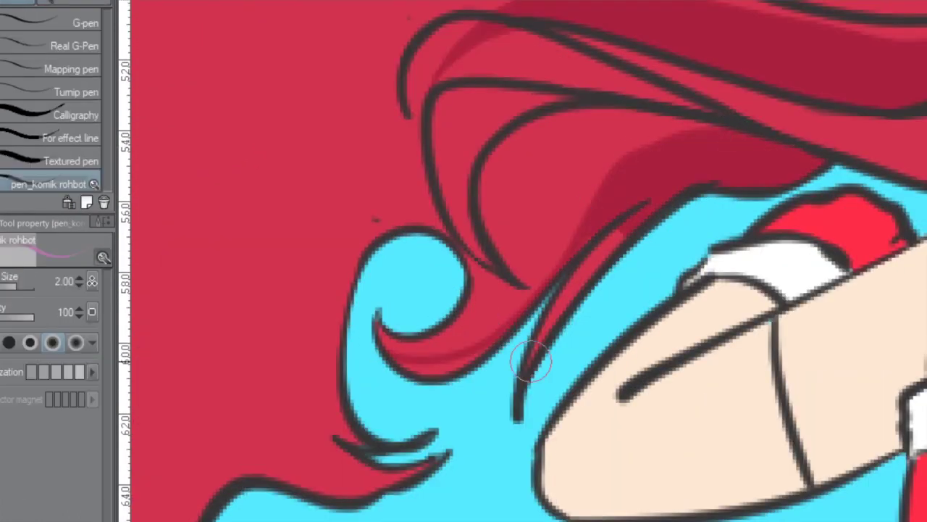
Shade the inner side of the large flowing hair mass with long dark crimson strokes down to the lower curl.
drag(594, 201, 659, 470)
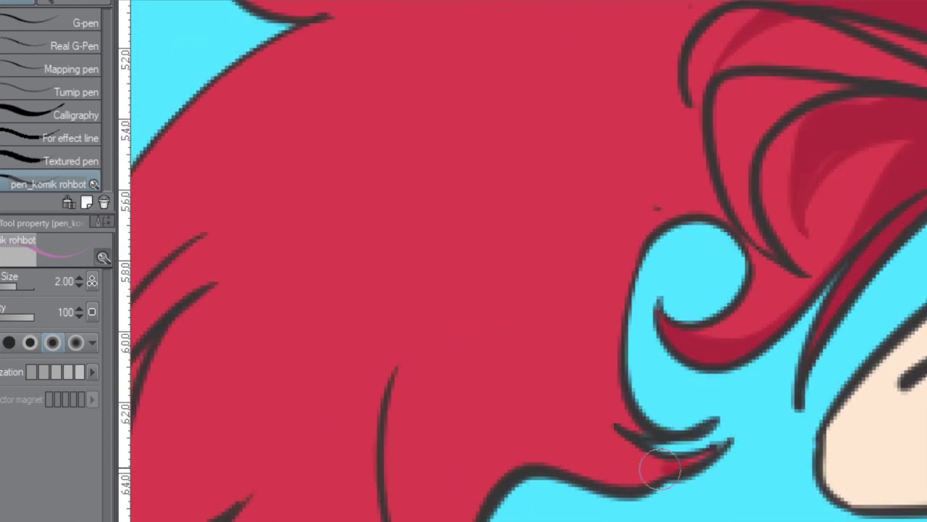
drag(437, 414, 531, 381)
drag(580, 72, 517, 265)
drag(536, 340, 488, 431)
drag(696, 43, 543, 145)
mouse_move(609, 109)
mouse_down()
mouse_move(549, 148)
mouse_move(773, 24)
mouse_up()
scroll(625, 165, down, 3)
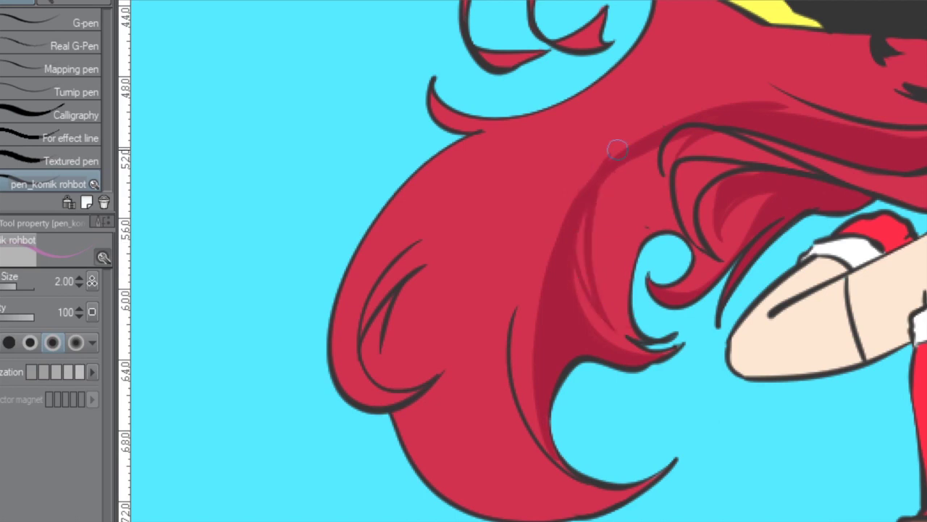
Fill a dark crimson shadow into the hair beneath the lower ear.
drag(654, 124, 657, 196)
key(g)
click(627, 242)
key(p)
drag(636, 313, 669, 201)
key(g)
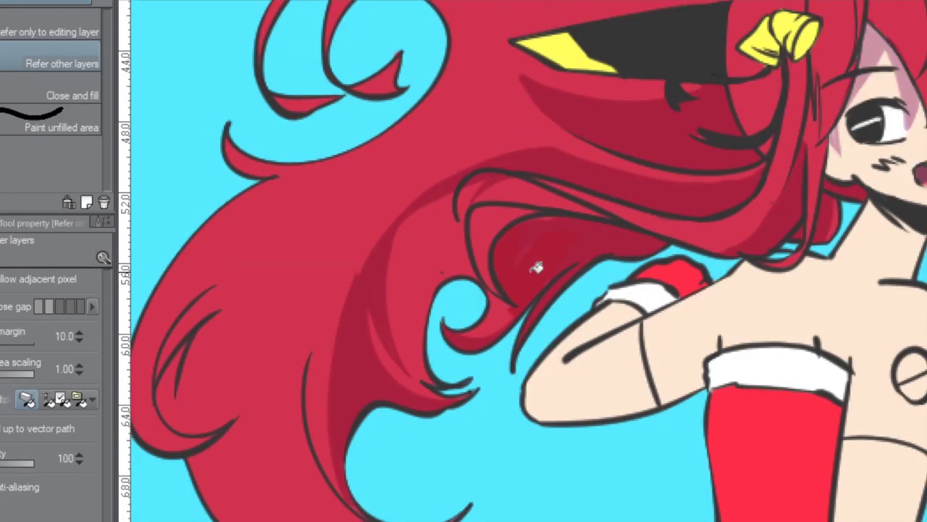
key(p)
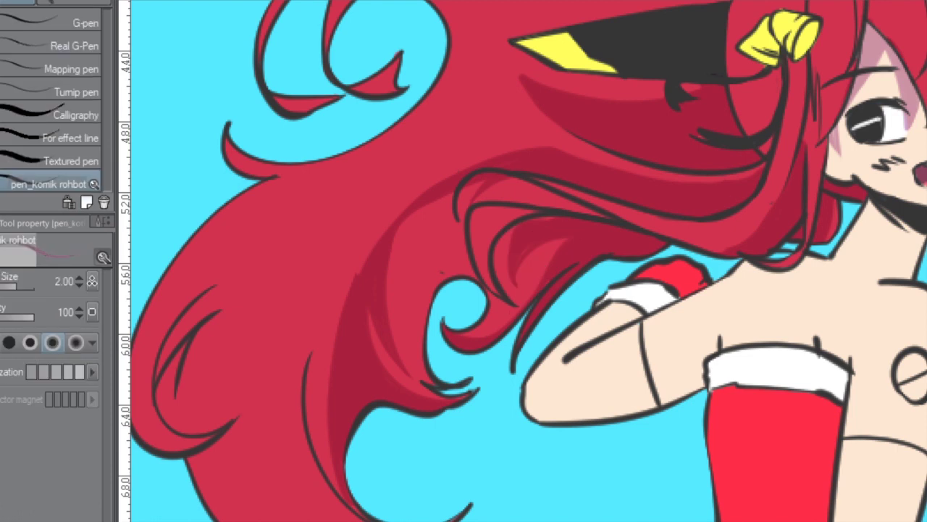
Add a second, deeper shadow tone inside the curls and underside of the hair behind the raised arm.
drag(631, 234, 728, 194)
key(g)
click(522, 207)
key(p)
drag(621, 135, 402, 212)
key(g)
key(p)
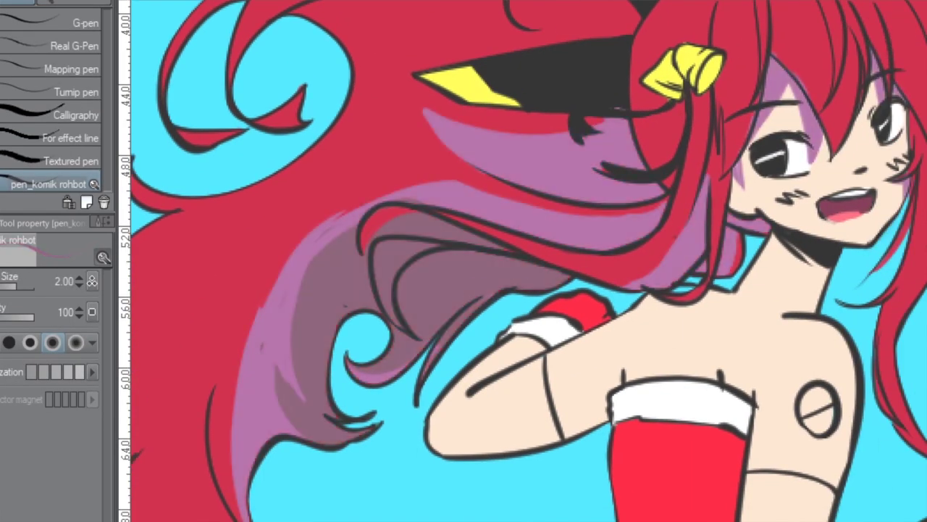
mouse_move(430, 156)
mouse_down()
mouse_move(604, 280)
mouse_move(444, 341)
mouse_move(502, 197)
mouse_up()
key(g)
click(476, 245)
key(p)
Shade the outer hair curl and the lower tail of the hair with tapered dark crimson shapes.
drag(529, 377, 481, 336)
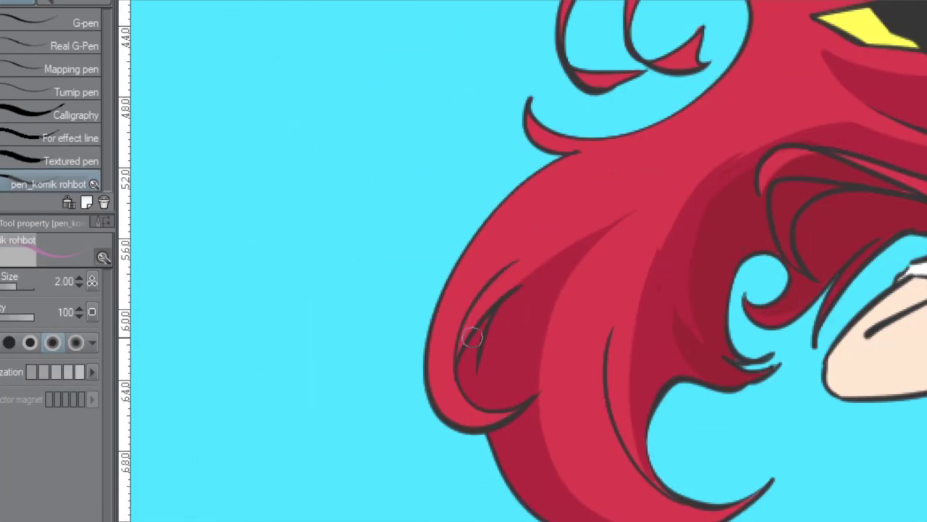
drag(500, 290, 472, 331)
drag(558, 188, 597, 413)
Shade the hair sweeping from the upper curl to between the ears, and deepen the shadow under the lower ear.
scroll(684, 168, up, 5)
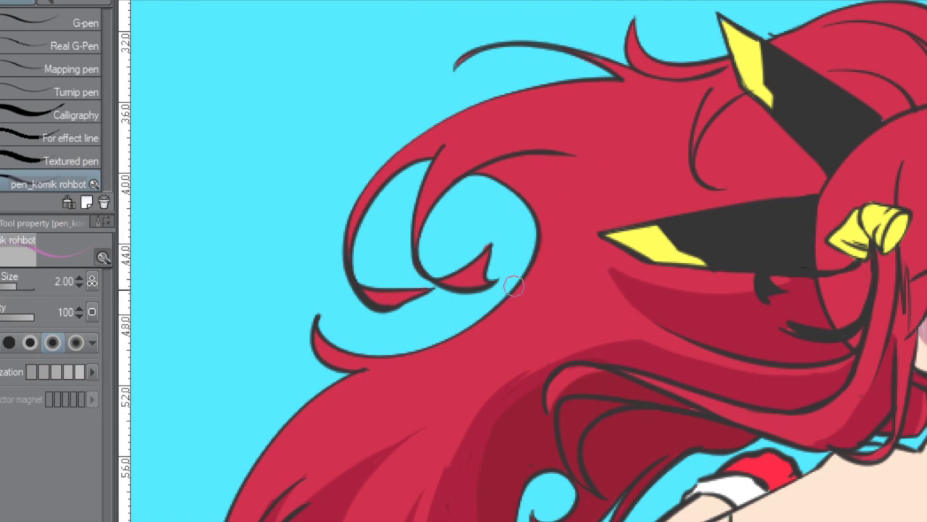
drag(542, 250, 691, 177)
drag(545, 152, 773, 180)
scroll(678, 192, down, 1)
drag(759, 312, 850, 293)
scroll(811, 206, right, 1)
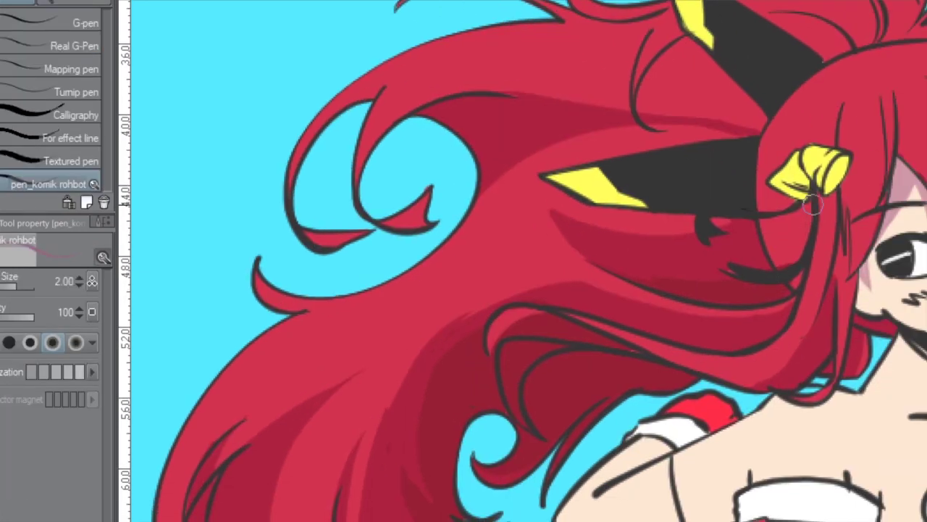
Add shadows along the small outward hair flick and in a wedge beneath the upper ear.
scroll(784, 273, down, 1)
scroll(784, 274, left, 3)
drag(448, 249, 621, 191)
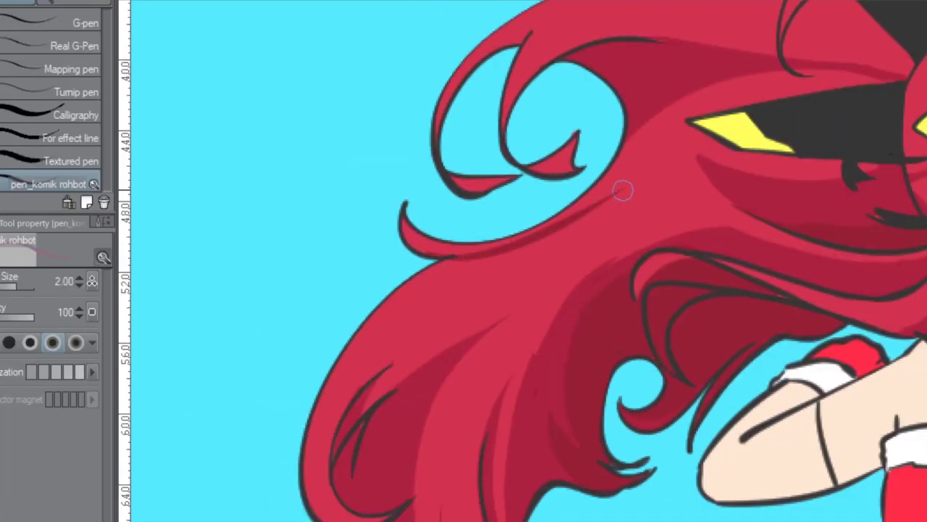
scroll(573, 246, up, 1)
drag(655, 185, 725, 261)
mouse_move(554, 337)
mouse_down()
mouse_move(658, 372)
mouse_move(679, 366)
mouse_move(686, 202)
mouse_move(703, 157)
mouse_up()
scroll(800, 296, down, 3)
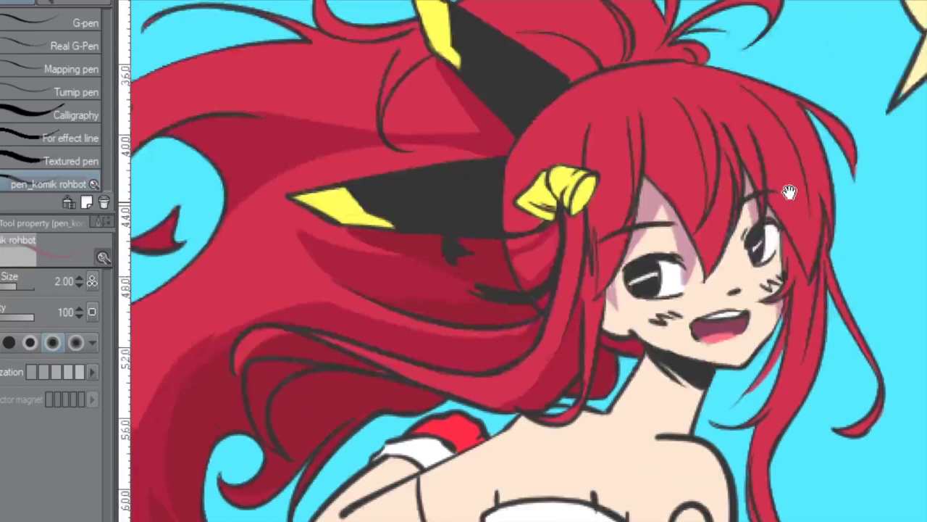
Shade the hair around the yellow ribbon and the fringe strands above the near eye.
scroll(791, 192, up, 3)
mouse_move(679, 243)
mouse_down()
mouse_move(696, 207)
mouse_move(536, 279)
mouse_up()
drag(621, 177, 605, 318)
drag(609, 196, 588, 327)
drag(690, 299, 671, 340)
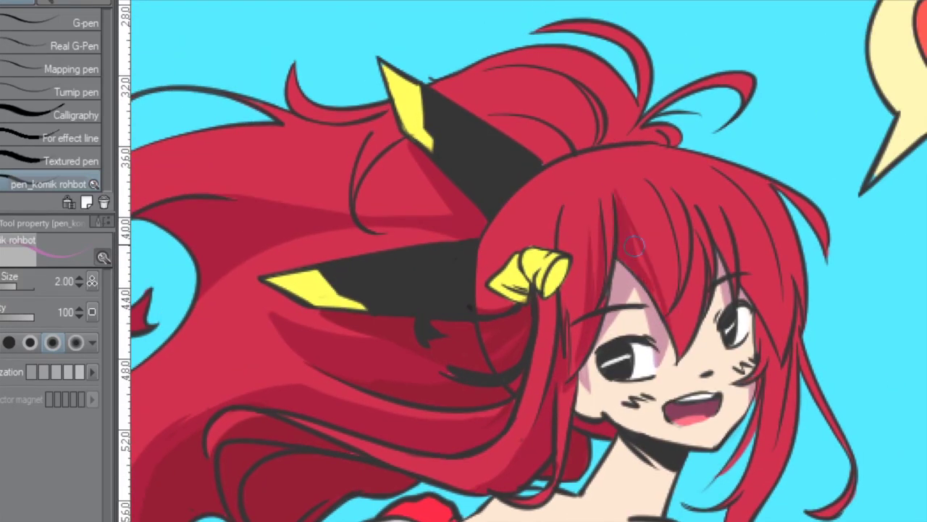
Paint dark crimson shadows between the central and far fringe strands and down the long lock beside the face.
drag(633, 246, 617, 187)
drag(715, 214, 697, 192)
drag(743, 137, 694, 270)
drag(746, 217, 709, 312)
drag(758, 279, 731, 351)
drag(793, 235, 761, 340)
drag(696, 446, 716, 271)
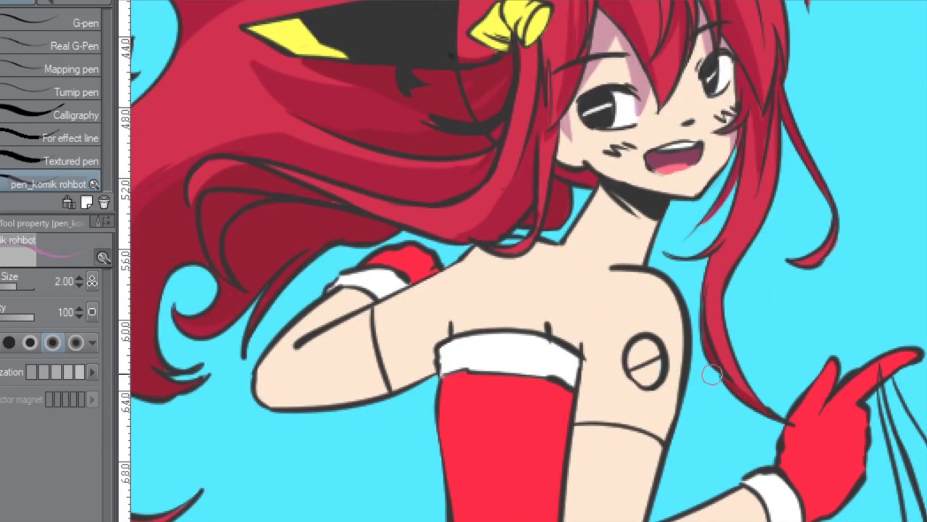
Refine the shadows on the long front lock and deepen the hair shadow around the lower ear's tip.
scroll(724, 369, down, 1)
scroll(426, 237, up, 1)
scroll(633, 210, down, 1)
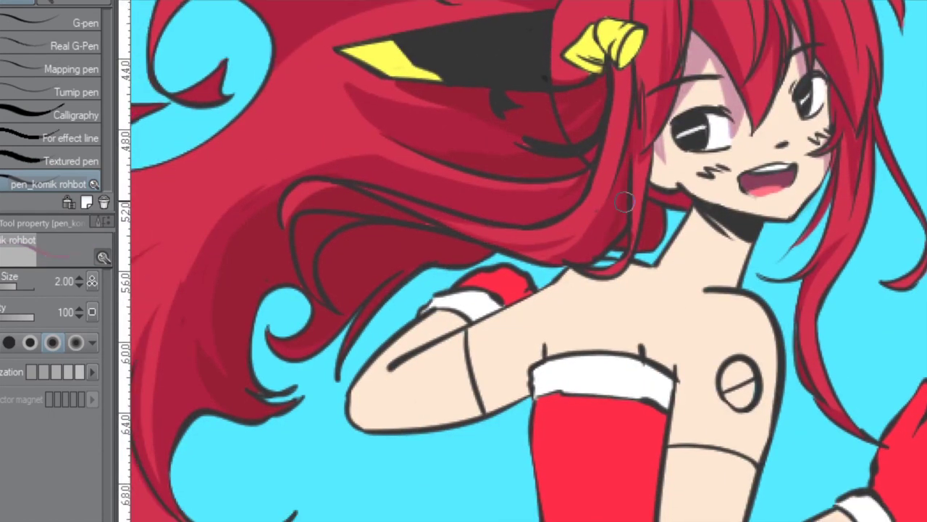
scroll(264, 450, up, 1)
scroll(231, 469, down, 1)
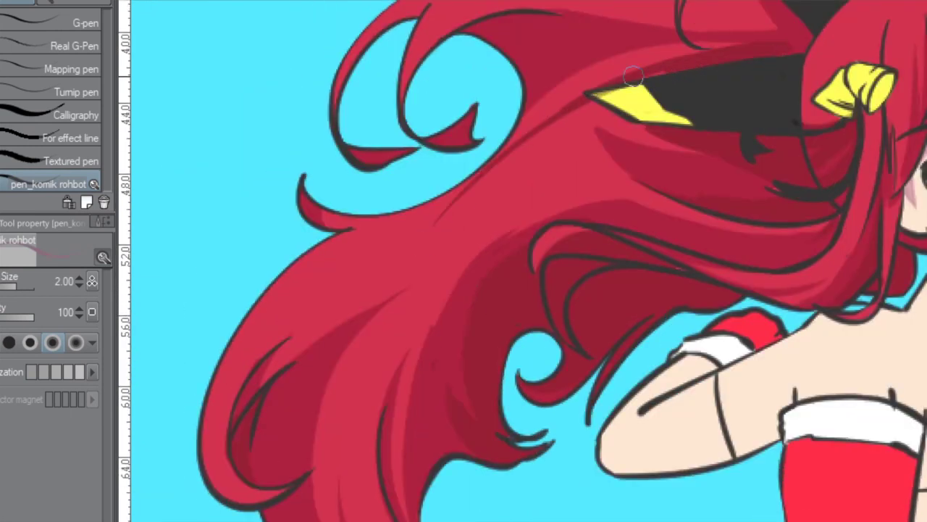
scroll(563, 153, up, 1)
scroll(645, 68, down, 1)
scroll(625, 120, up, 1)
scroll(742, 100, up, 1)
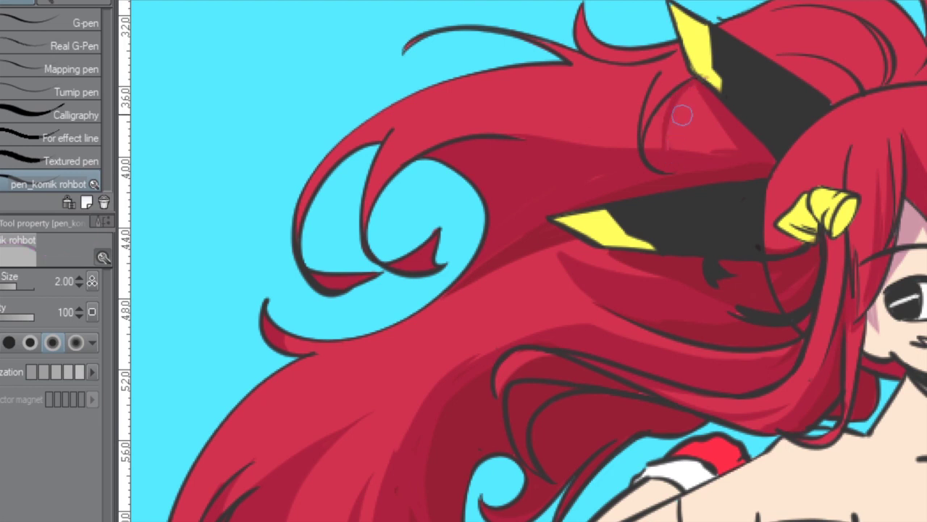
Shade the hair around the upper ear and the ponytail strands on top of the head.
scroll(683, 114, down, 1)
scroll(493, 165, up, 1)
scroll(460, 176, up, 1)
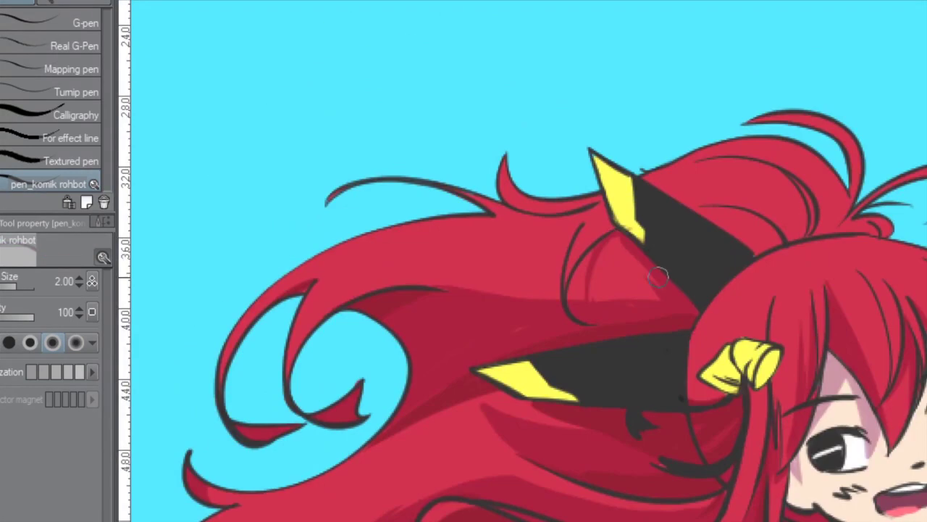
scroll(690, 230, right, 1)
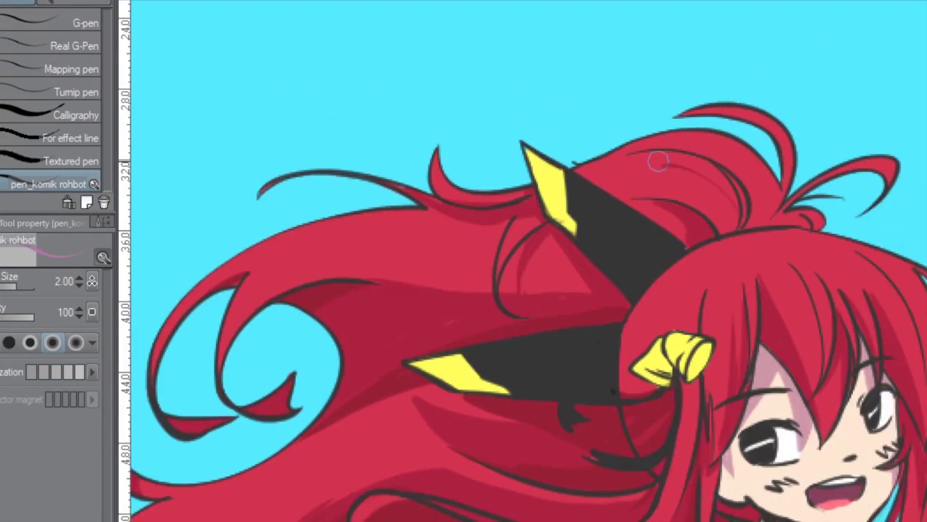
scroll(658, 166, right, 1)
scroll(658, 181, down, 1)
scroll(657, 182, right, 2)
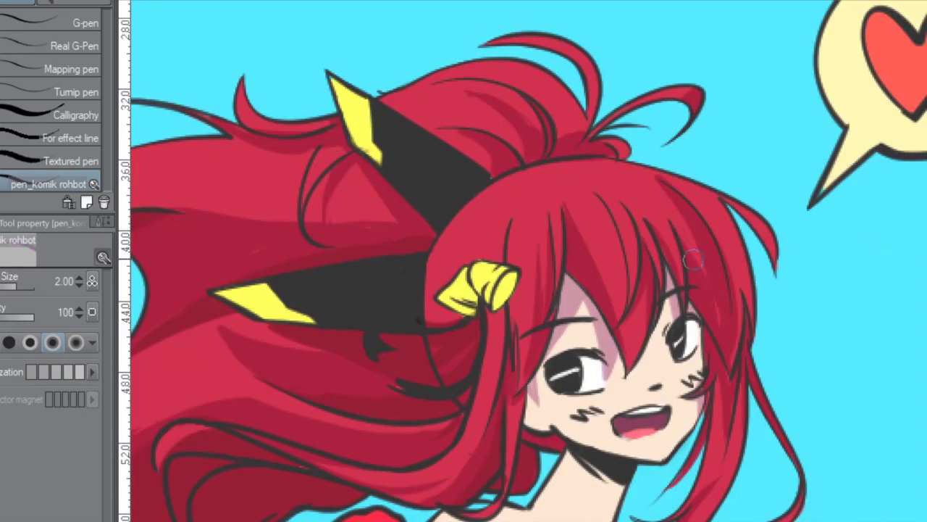
Paint shadows on the neck, the white chest trim, both sides of the red bodice and the belt.
scroll(693, 259, down, 6)
scroll(714, 218, left, 3)
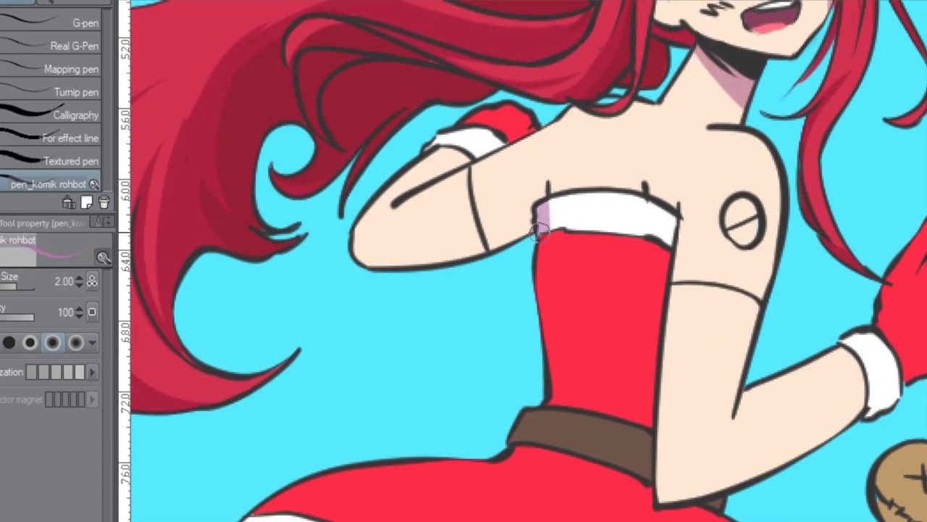
scroll(534, 413, down, 2)
scroll(627, 251, up, 2)
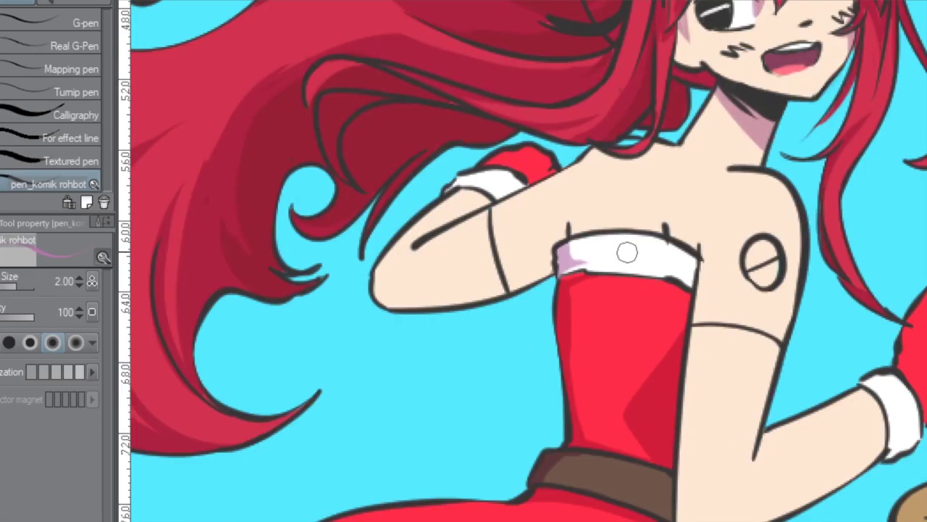
Paint purple-toned shadows on the raised arm, its glove cuff and the far end of the chest trim.
scroll(652, 275, up, 1)
scroll(652, 275, left, 1)
key(g)
mouse_move(471, 345)
mouse_down()
mouse_move(503, 283)
mouse_move(591, 212)
mouse_up()
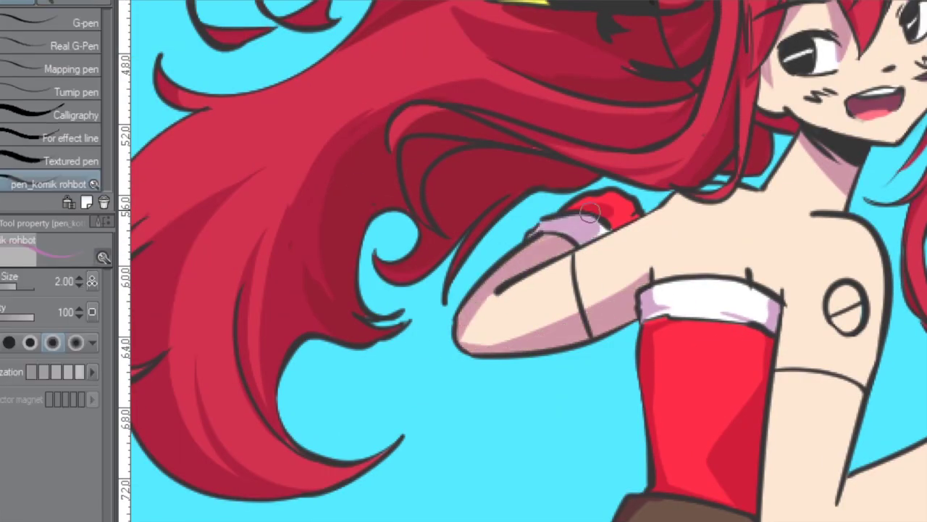
Paint shadows on the underside of the lowered forearm, its white glove cuff and the lower part of the red glove.
scroll(591, 212, down, 3)
scroll(590, 212, right, 3)
mouse_move(714, 178)
mouse_down()
mouse_move(759, 230)
mouse_move(728, 234)
mouse_move(738, 157)
mouse_move(776, 186)
mouse_up()
scroll(776, 187, up, 1)
scroll(776, 186, right, 1)
drag(833, 98, 775, 153)
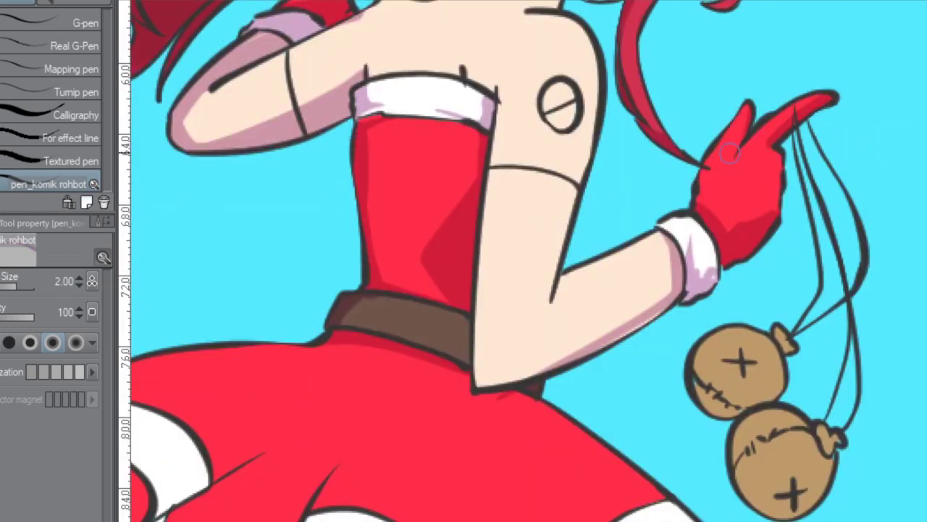
Outline and fill shadows on the front skirt folds, the white hem trim and the thighs under the skirt.
scroll(739, 200, down, 3)
scroll(652, 239, right, 1)
scroll(568, 276, down, 3)
scroll(568, 276, left, 1)
drag(568, 276, 666, 352)
mouse_move(601, 265)
mouse_down()
mouse_move(548, 167)
mouse_move(670, 276)
mouse_up()
key(g)
click(620, 321)
key(p)
drag(536, 337, 405, 365)
key(g)
click(434, 348)
Fill purple shadows on the white trim of the rear skirt ruffles and shade the adjoining red fold.
drag(343, 245, 641, 266)
scroll(640, 265, up, 1)
key(g)
click(600, 258)
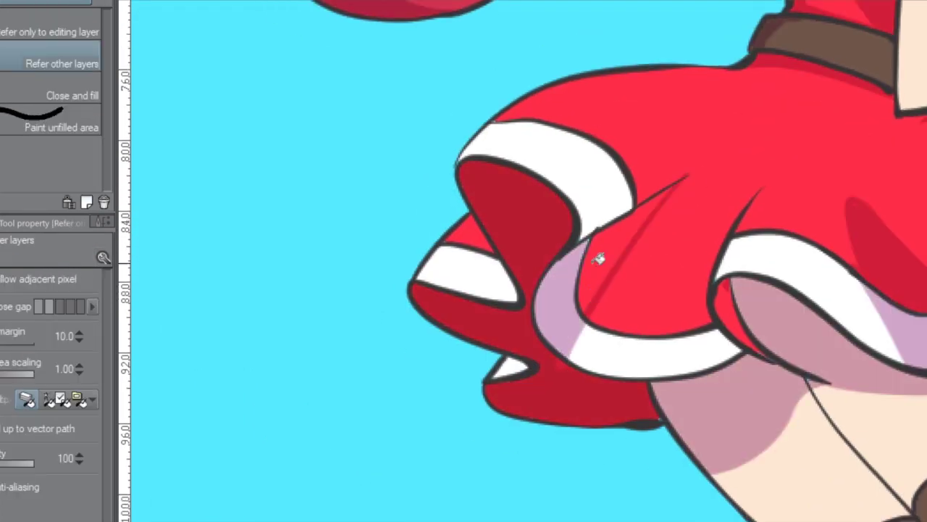
click(543, 253)
key(p)
scroll(596, 313, down, 2)
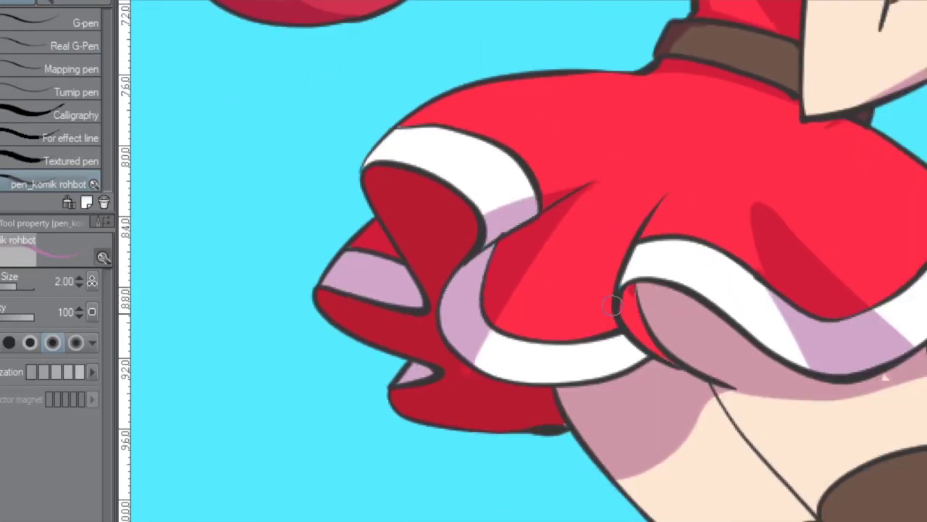
Touch up the remaining skirt shadows and shade the lower sides of the two hanging brown balls.
scroll(534, 347, up, 2)
drag(636, 278, 614, 214)
drag(628, 311, 658, 266)
drag(442, 460, 522, 300)
scroll(683, 283, down, 2)
scroll(558, 177, up, 1)
mouse_move(557, 177)
mouse_down()
mouse_move(523, 241)
mouse_move(691, 297)
mouse_up()
scroll(542, 236, down, 1)
scroll(668, 156, up, 1)
drag(586, 239, 739, 375)
drag(671, 282, 727, 349)
scroll(727, 349, down, 5)
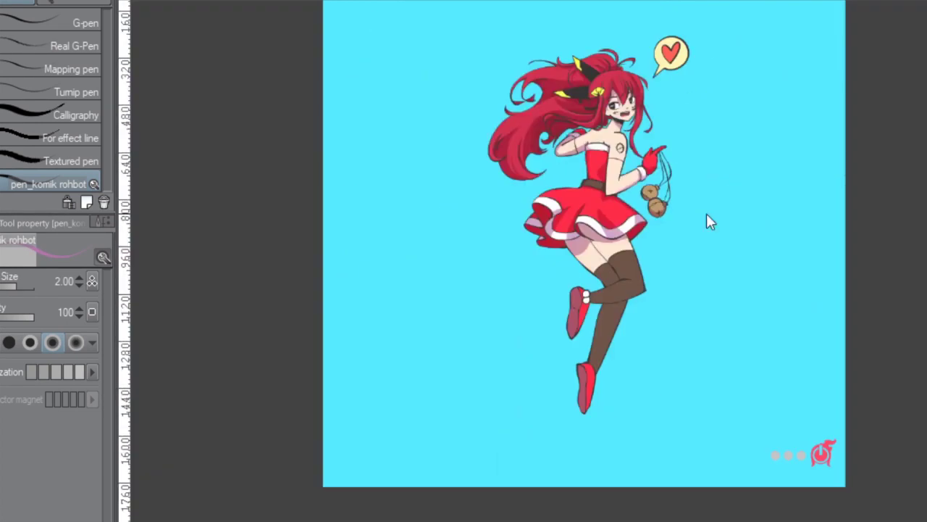
Paint purple-toned hair shadows across the upper back and the raised arm's shoulder.
scroll(706, 213, up, 4)
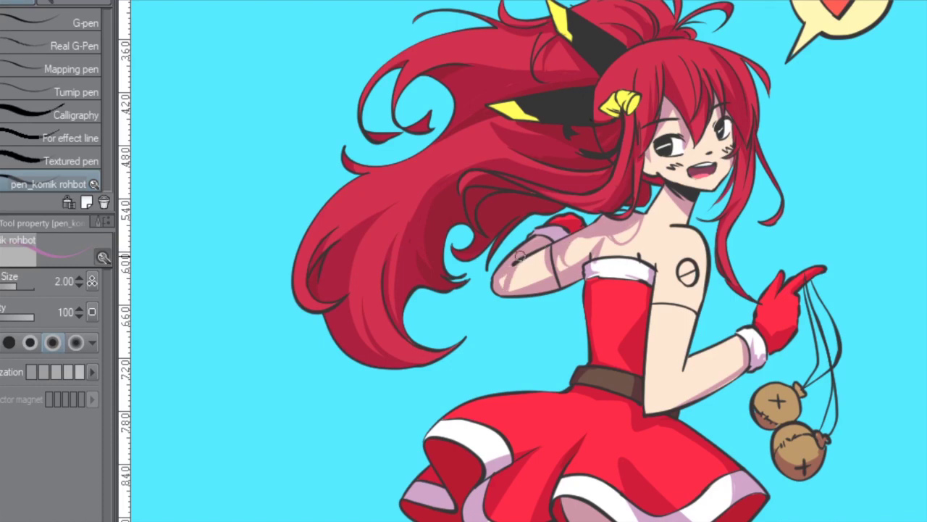
scroll(521, 255, up, 2)
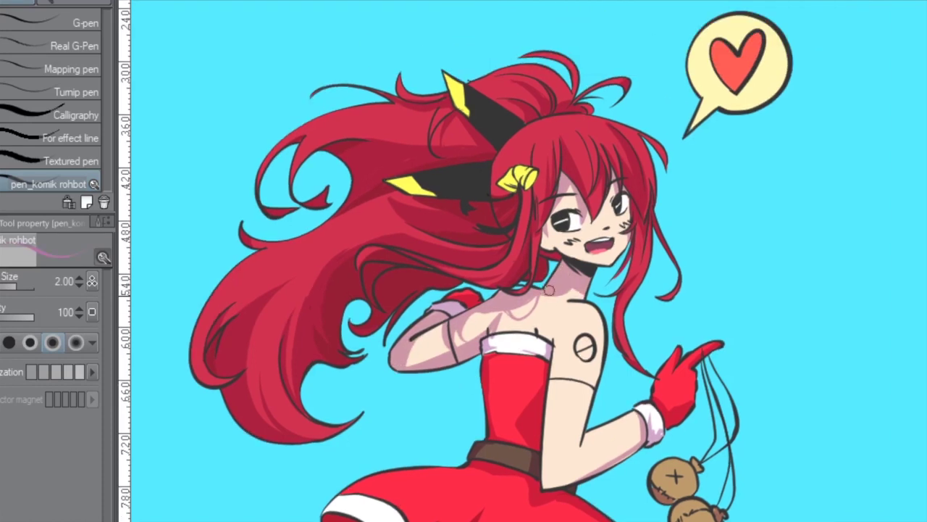
Shade the rear thigh, the rear stocking, the red shoes and the white pompoms at the ankle.
scroll(550, 290, down, 5)
scroll(540, 195, down, 7)
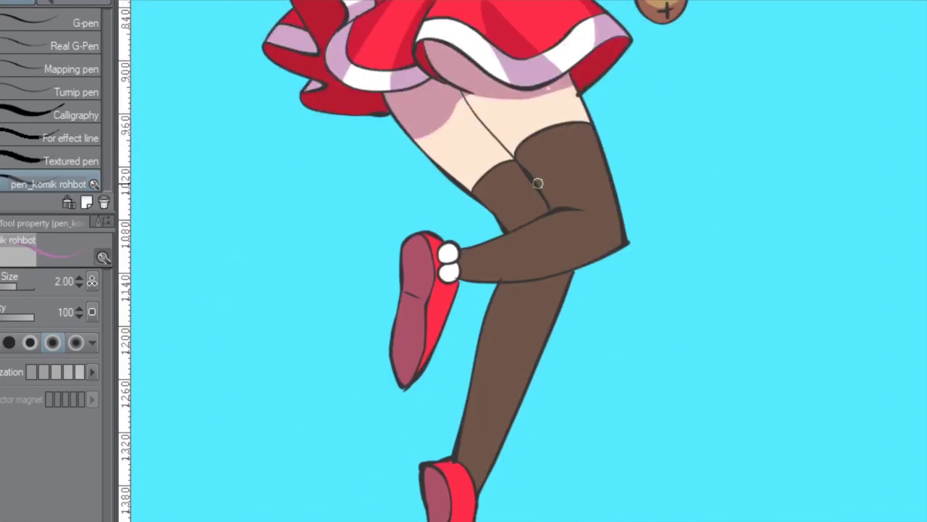
scroll(536, 173, up, 2)
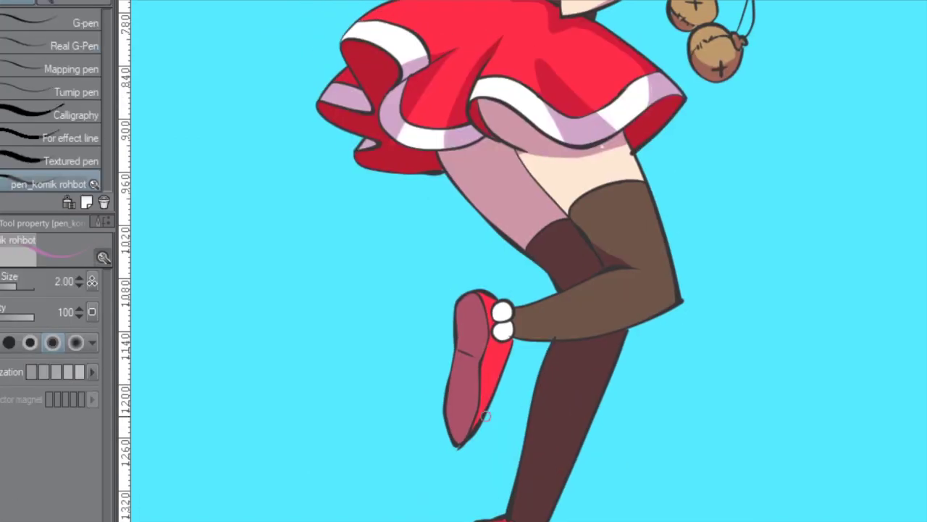
scroll(474, 356, down, 1)
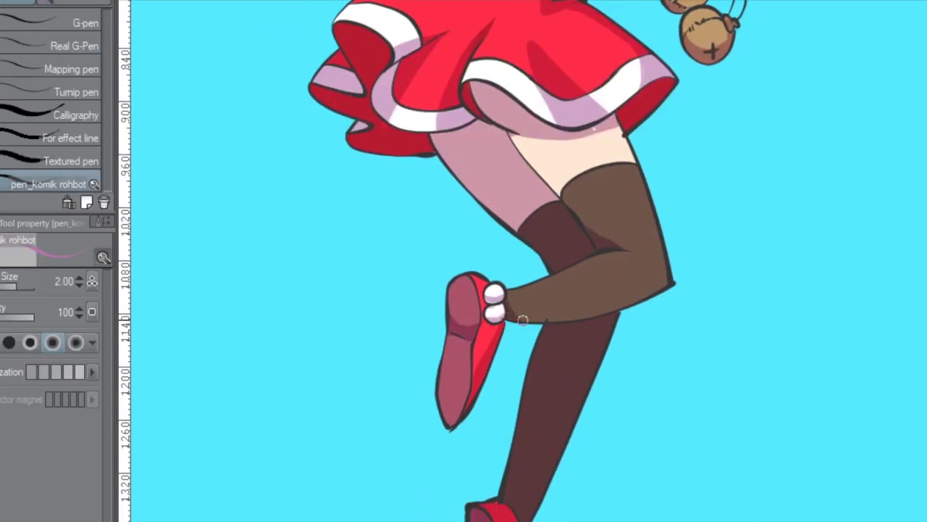
scroll(579, 254, up, 3)
scroll(491, 259, down, 5)
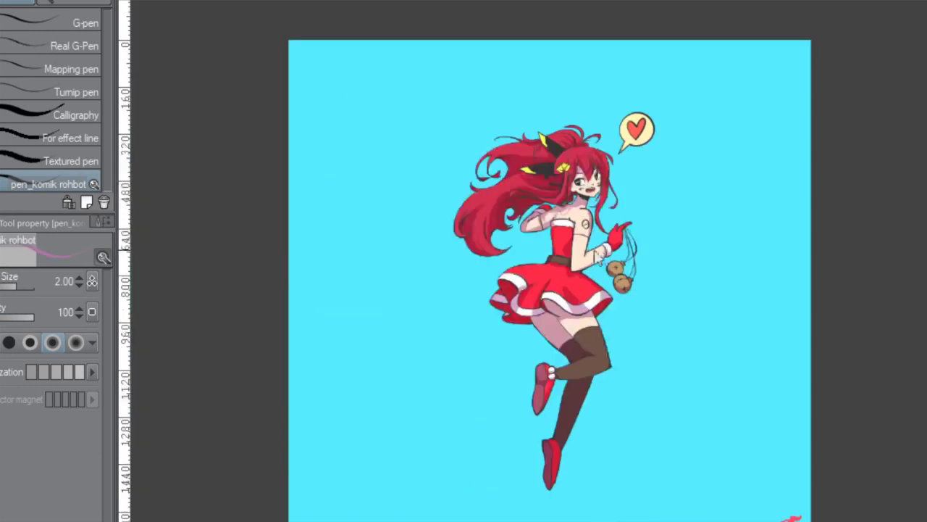
Refine the hair shading with darker red strokes through the flowing ponytail and the strands around the head.
scroll(528, 220, up, 5)
drag(630, 182, 541, 186)
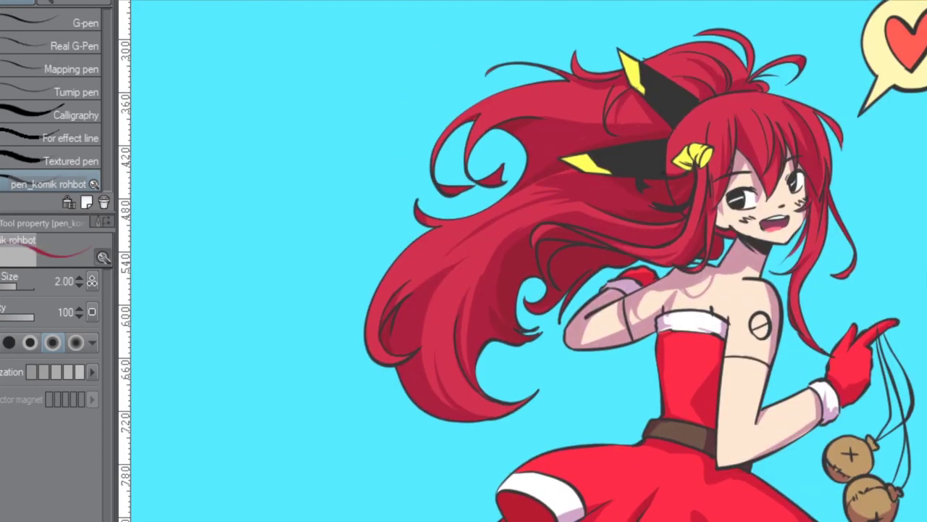
scroll(400, 369, down, 8)
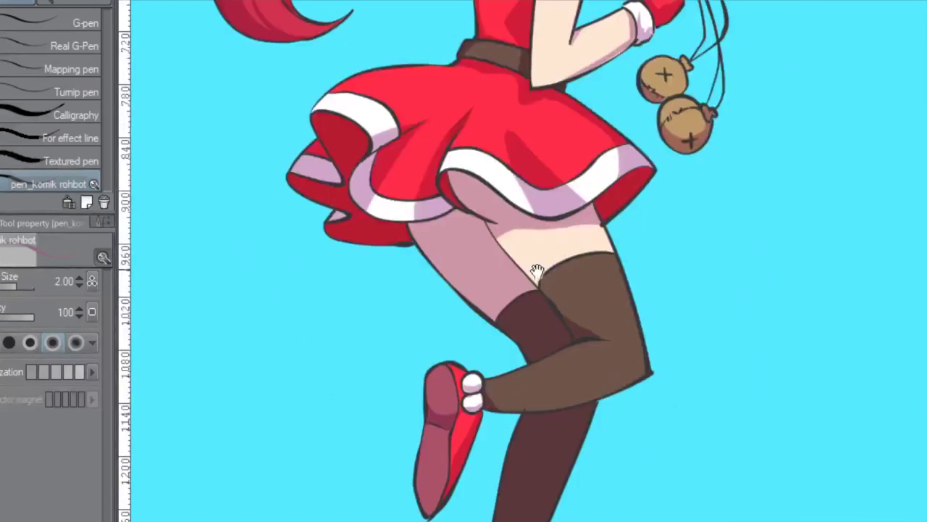
scroll(667, 200, down, 2)
drag(666, 201, 652, 322)
scroll(645, 152, up, 4)
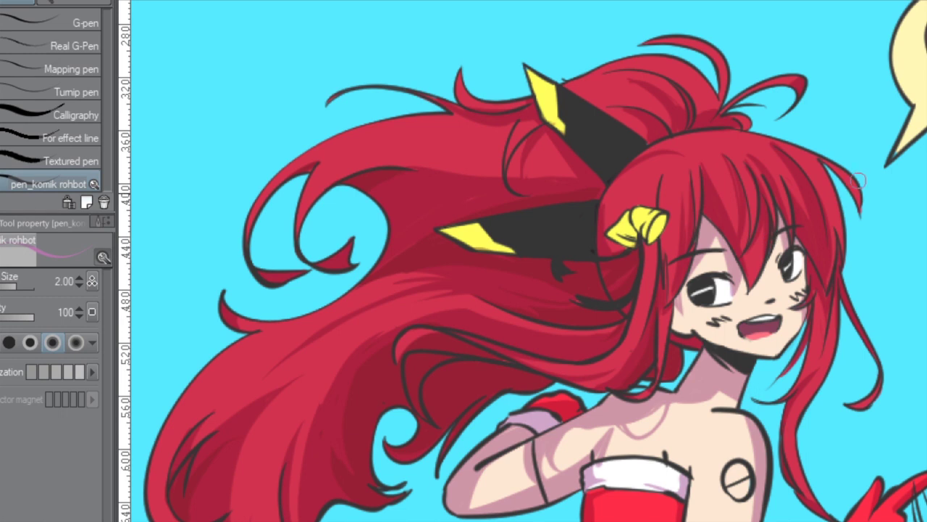
scroll(708, 87, left, 2)
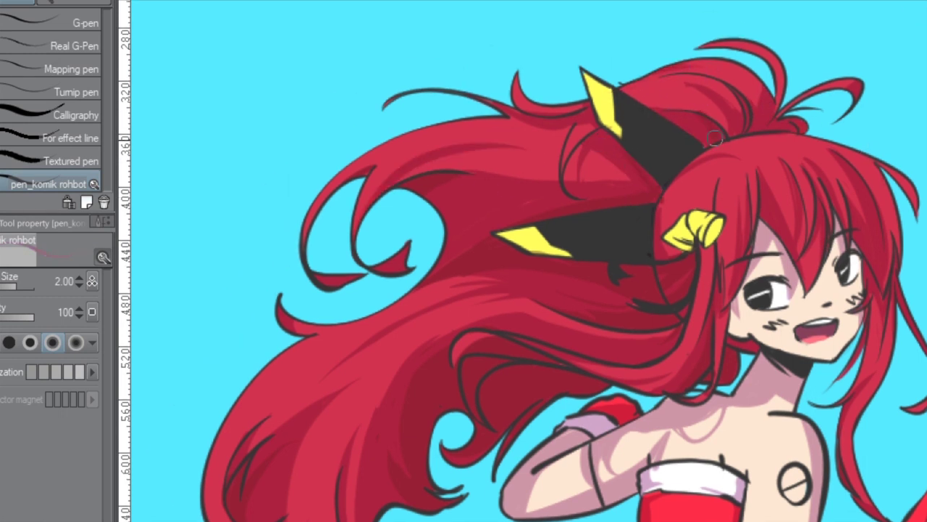
scroll(715, 138, right, 2)
scroll(714, 137, down, 1)
key(ctrl+0)
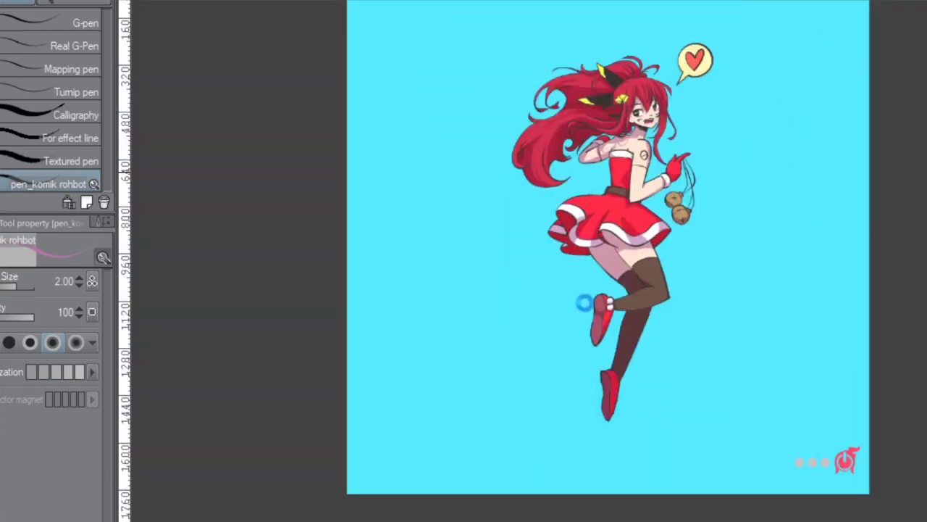
Draw thin loose red strands around the ponytail's outer edge, the top of the head and the side locks.
drag(609, 334, 535, 357)
scroll(569, 131, up, 4)
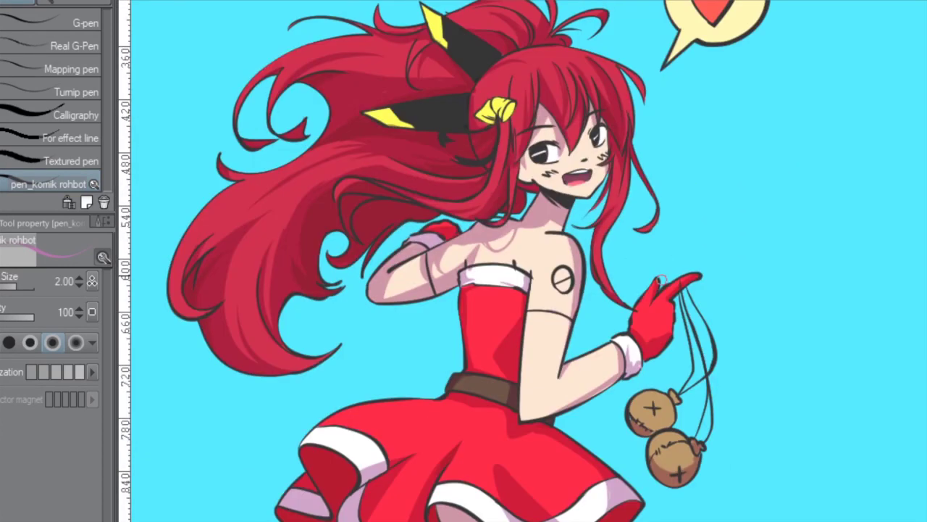
drag(380, 229, 478, 269)
drag(529, 229, 478, 291)
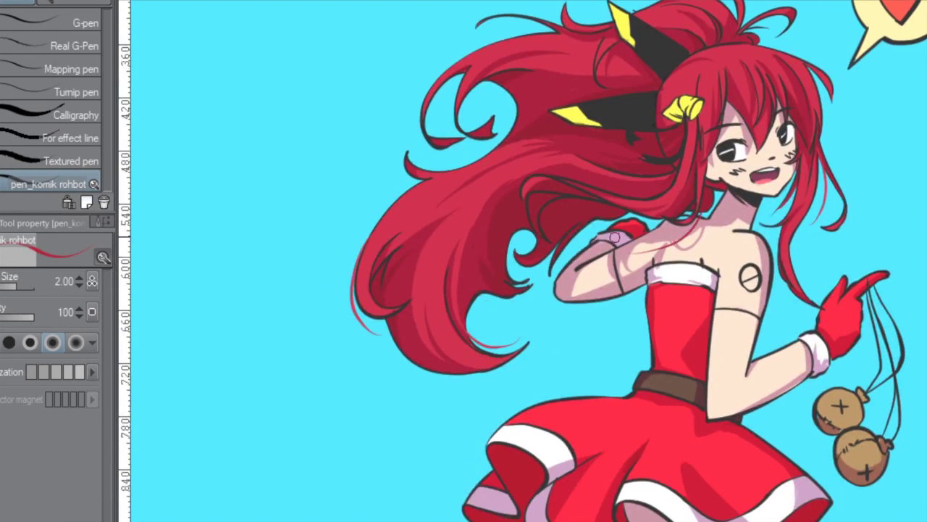
drag(566, 243, 684, 143)
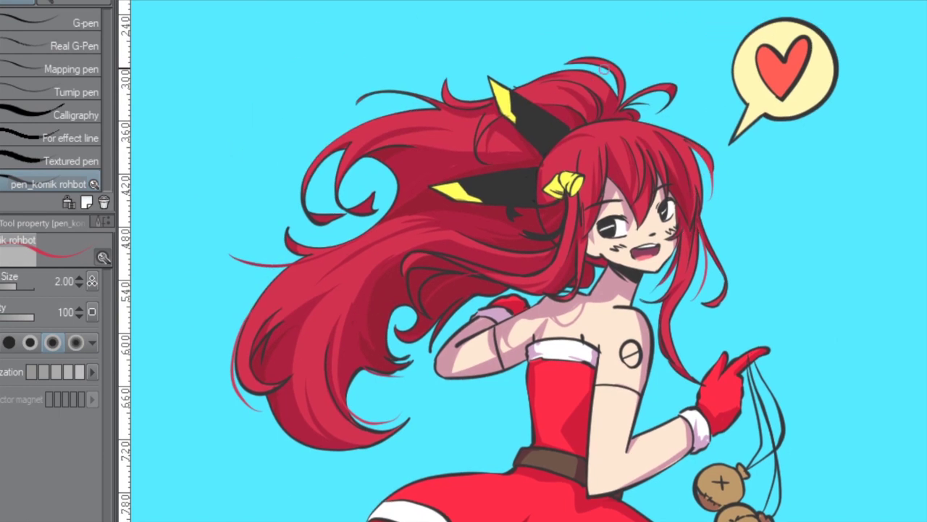
drag(522, 261, 420, 188)
scroll(420, 189, down, 5)
scroll(420, 188, up, 6)
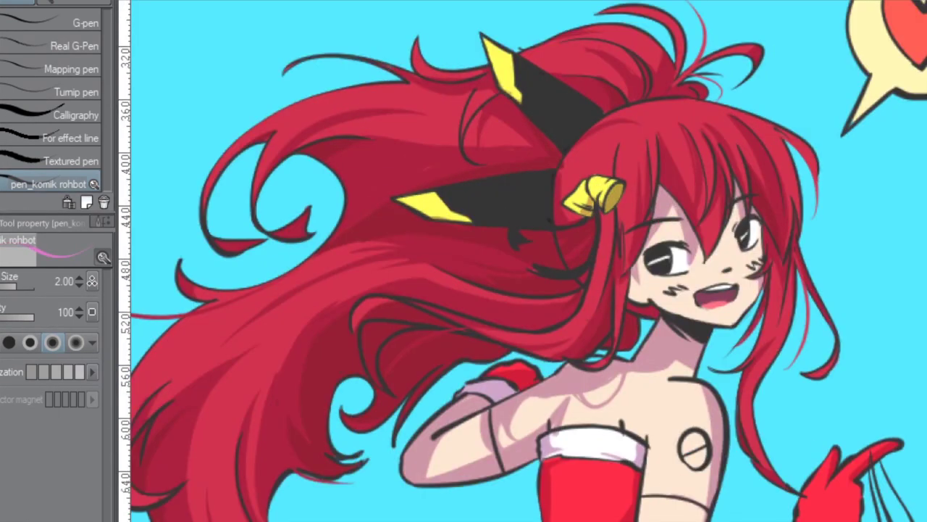
Add shading and white highlights to the yellow hair ornament and the yellow ear tips.
drag(569, 205, 602, 193)
scroll(602, 192, down, 8)
scroll(602, 193, up, 9)
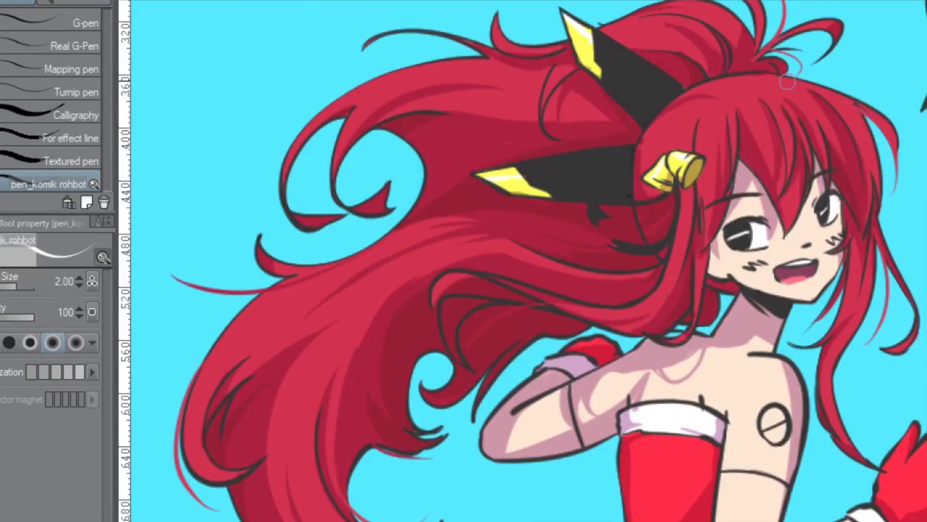
Paint a curved white highlight band across the crown of the hair above the bangs.
scroll(787, 82, down, 3)
drag(688, 217, 768, 141)
drag(691, 89, 806, 56)
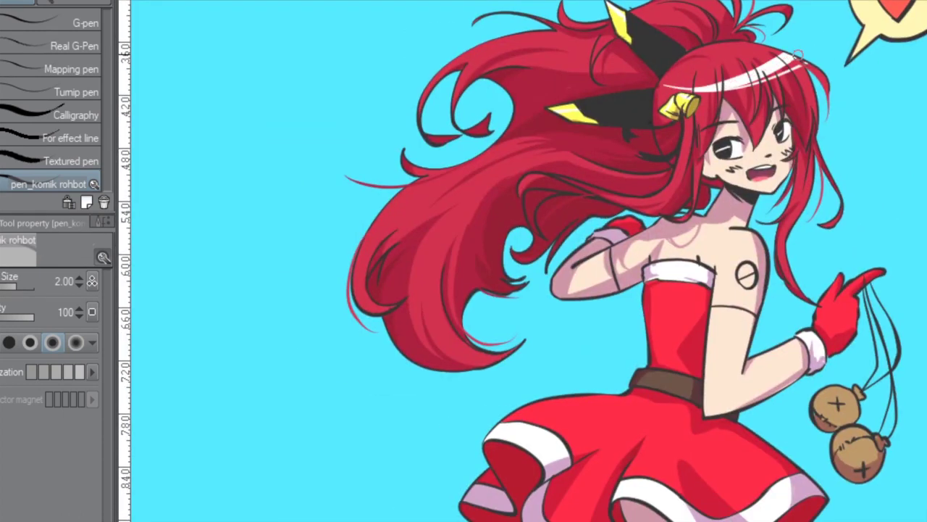
Break the crown highlight into separate streaks between the hair strands and soften it to a pale pink.
drag(819, 163, 817, 135)
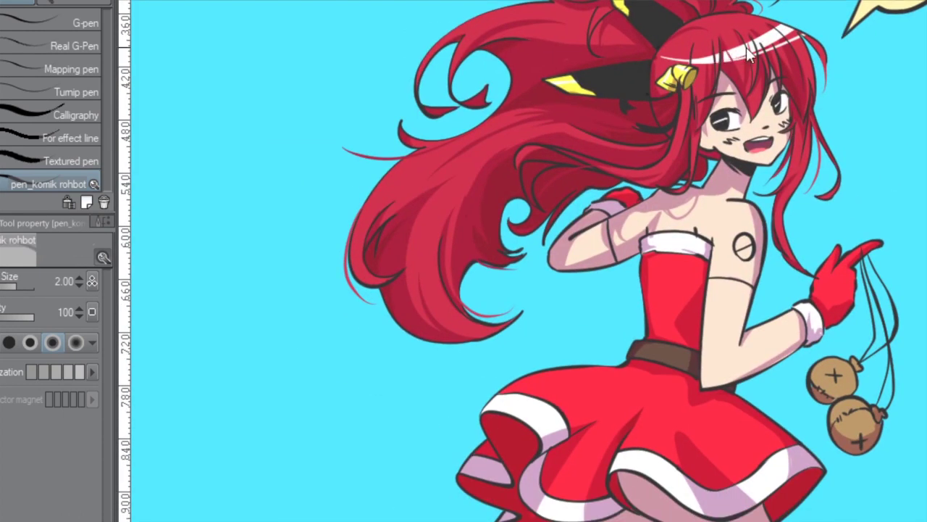
scroll(706, 52, down, 4)
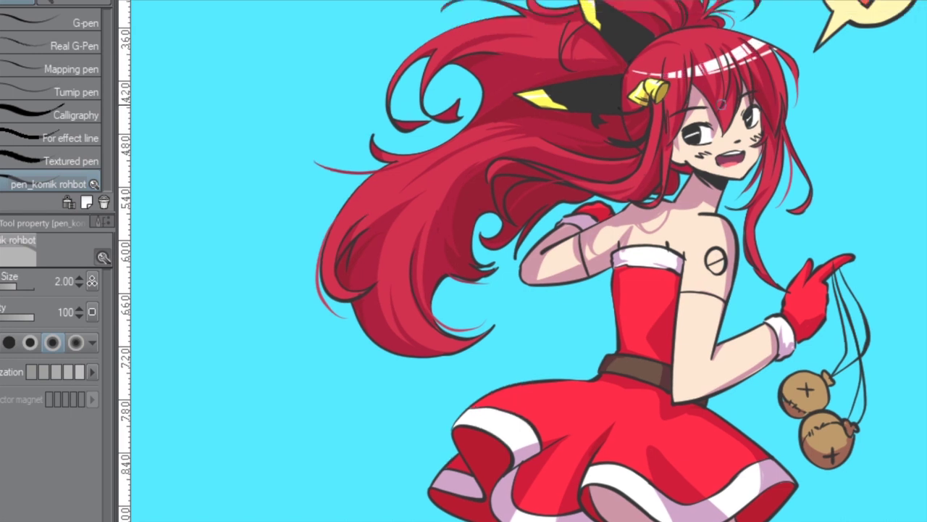
scroll(661, 187, up, 4)
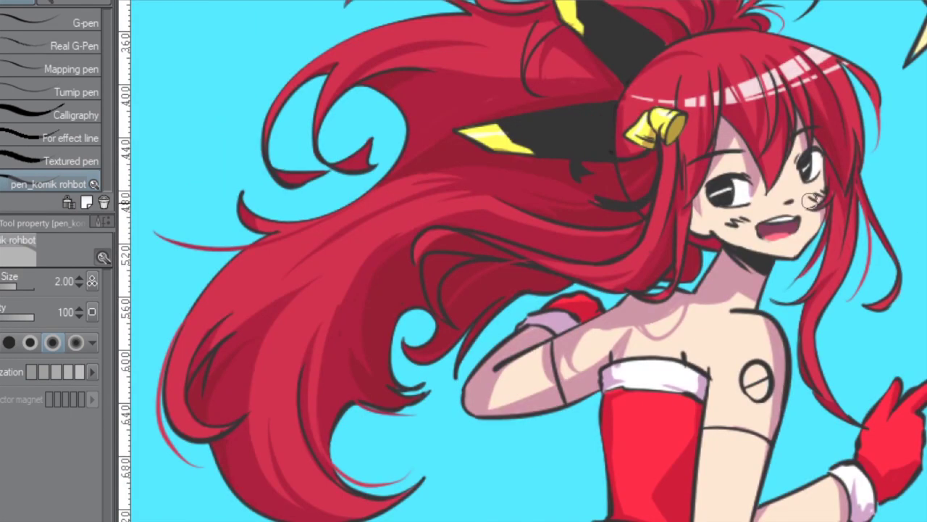
scroll(508, 233, down, 4)
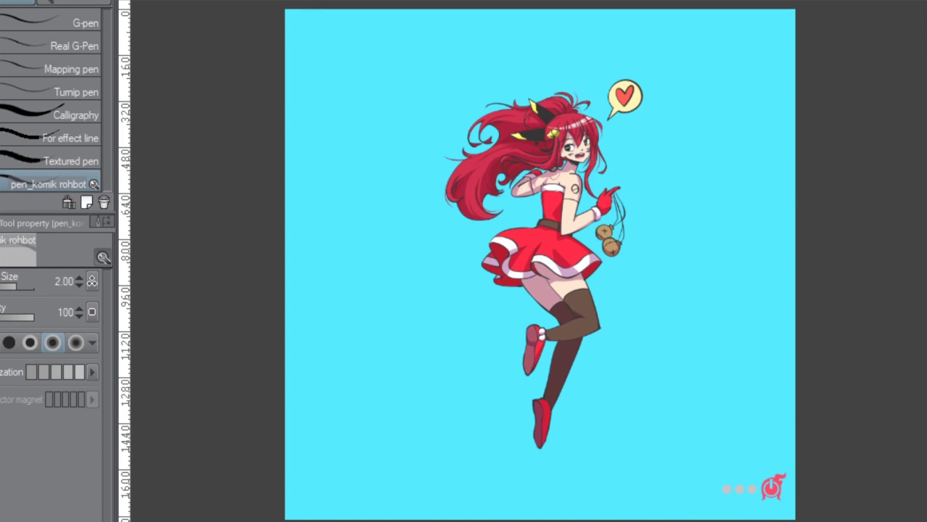
Add the artist's handwritten handle in white beside the red logo in the canvas's lower corner.
key(m)
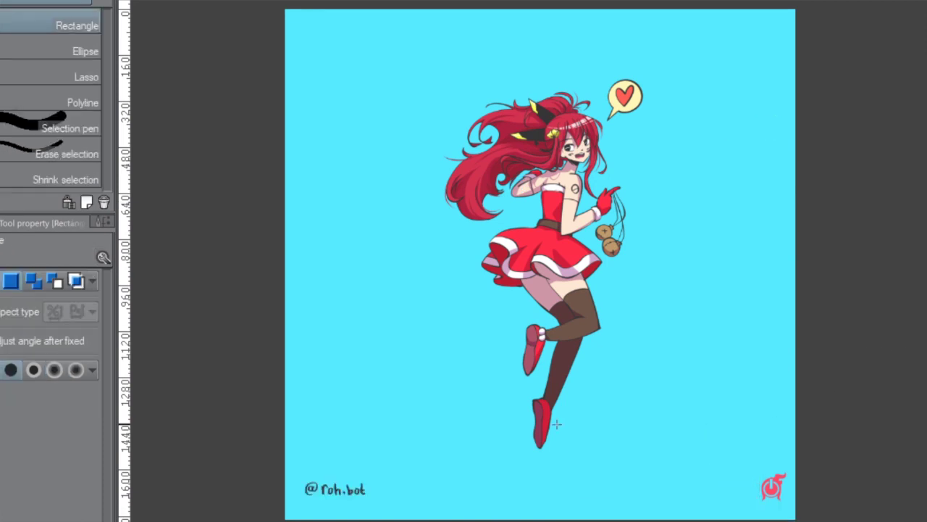
key(k)
key(p)
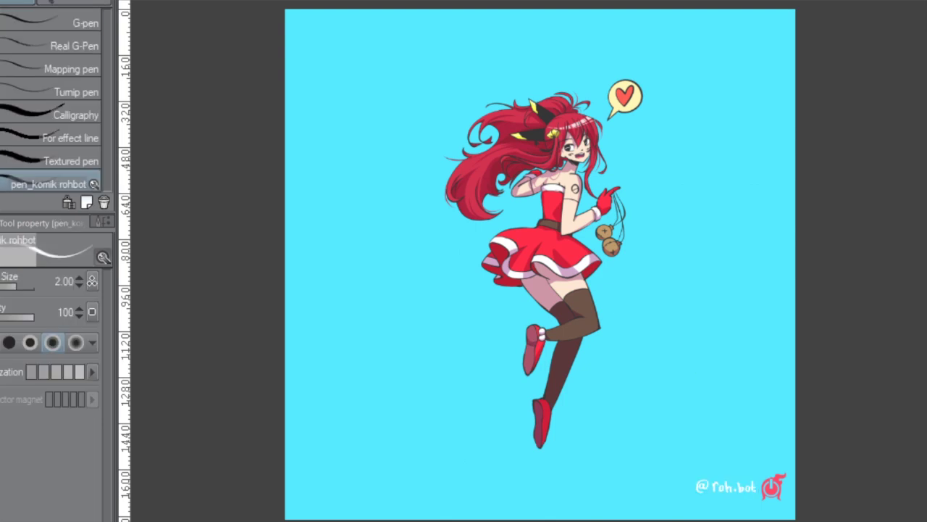
Set the girl with a white outline on a pale blue snowflake background framed in white.
drag(679, 314, 725, 341)
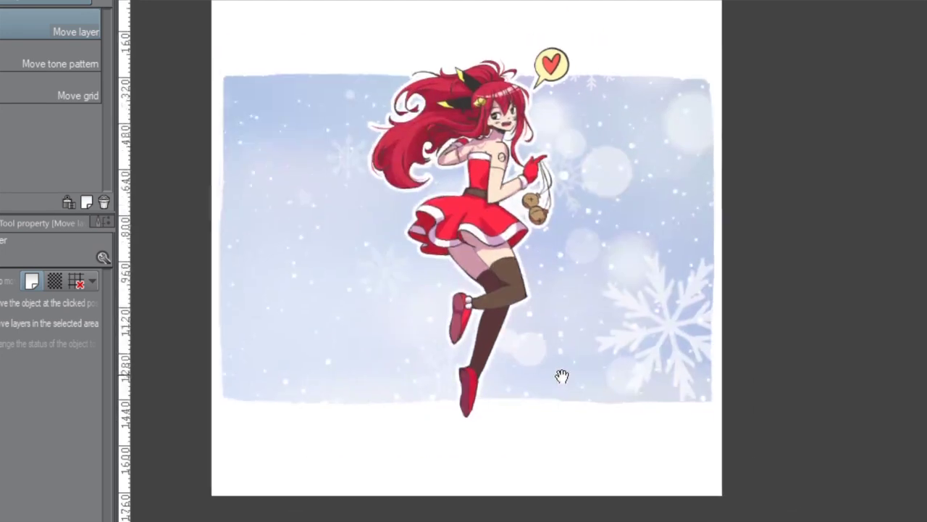
scroll(717, 355, left, 3)
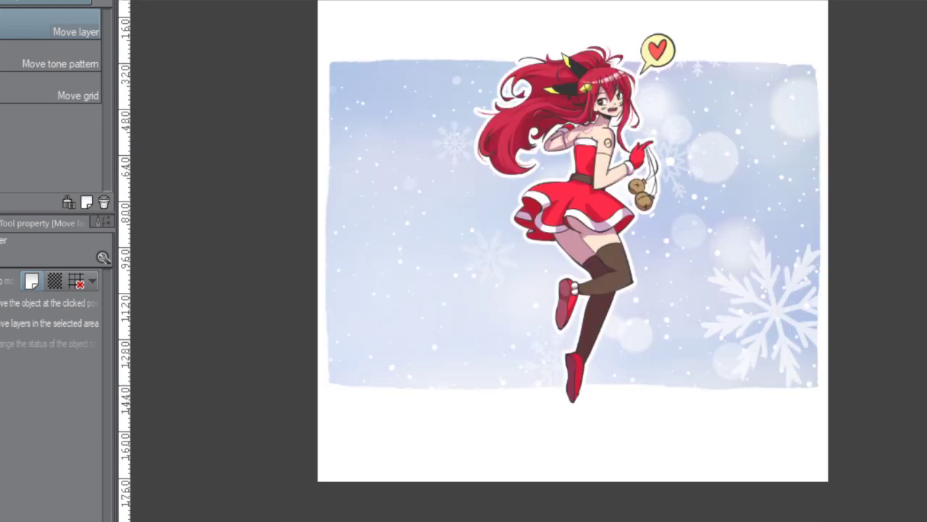
Paste the title, handle, page dots and logo layout, and flip it horizontally to a -100 width ratio so it reads correctly.
key(ctrl+v)
key(ctrl+t)
key(Return)
key(ctrl+t)
key(Return)
key(ctrl+z)
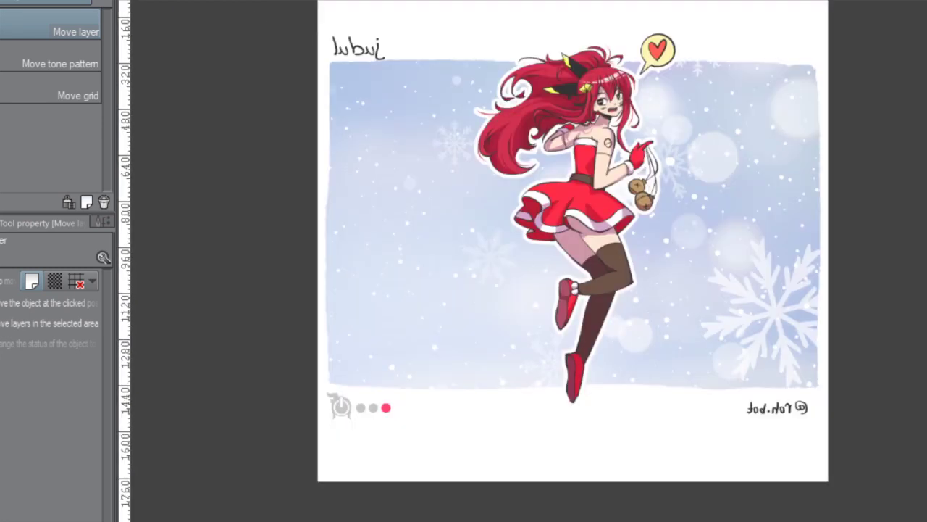
key(ctrl+t)
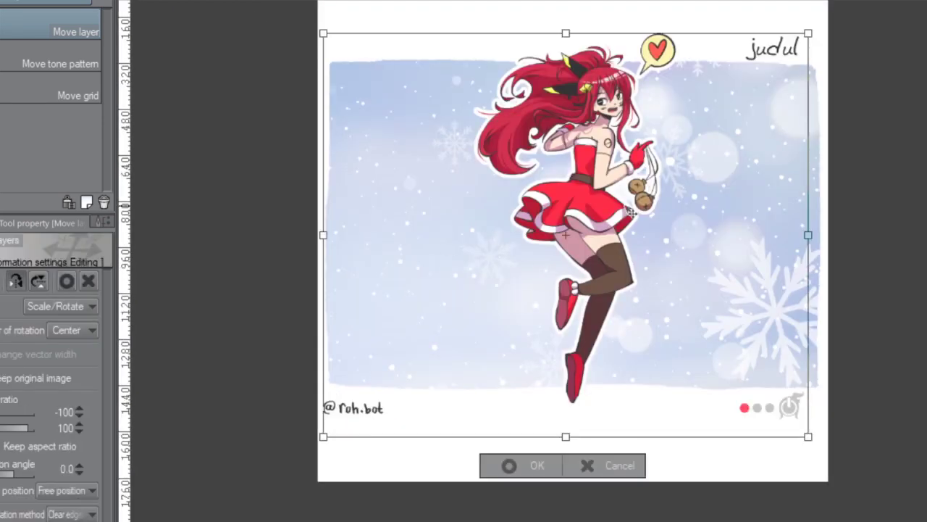
key(Return)
Hand-letter "Merry" in red beside the girl, following the Christmas lettering reference, and scale and position the word.
key(t)
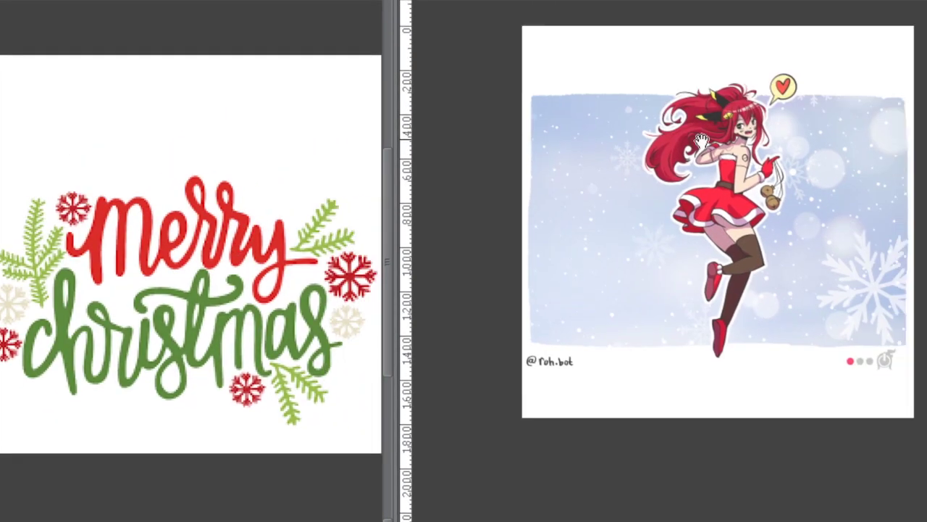
mouse_move(502, 232)
mouse_down()
mouse_move(498, 283)
mouse_move(542, 280)
mouse_up()
mouse_move(551, 217)
mouse_down()
mouse_move(596, 251)
mouse_move(635, 217)
mouse_move(724, 319)
mouse_up()
drag(681, 168, 609, 171)
drag(533, 257, 656, 283)
key(ctrl+t)
drag(700, 169, 674, 196)
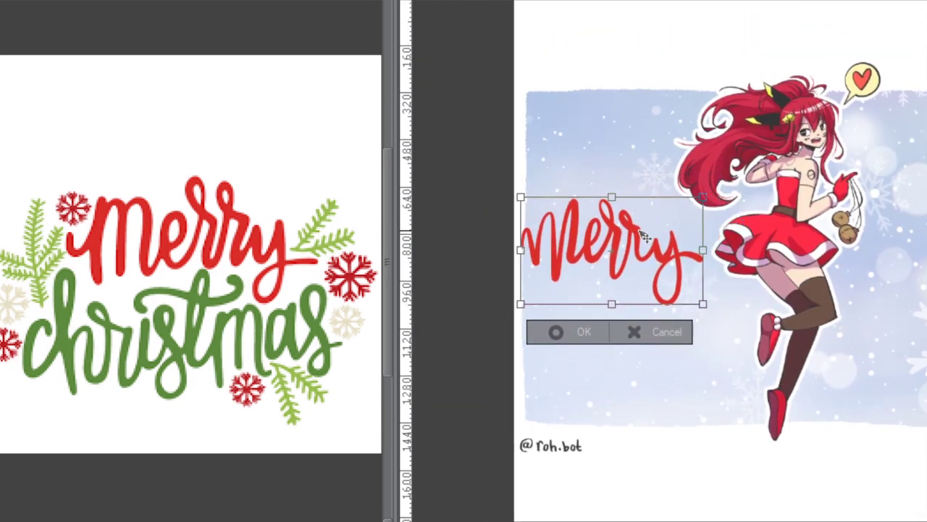
key(Return)
Hand-letter "Christ" in green script beneath the red "Merry", redoing the faulty stroke.
drag(673, 253, 722, 234)
drag(613, 237, 613, 302)
mouse_move(637, 233)
mouse_down()
mouse_move(628, 329)
mouse_move(674, 340)
mouse_move(678, 302)
mouse_move(728, 284)
mouse_move(714, 366)
mouse_up()
key(ctrl+z)
drag(770, 250, 746, 325)
drag(692, 274, 786, 268)
drag(721, 310, 694, 266)
scroll(693, 265, down, 2)
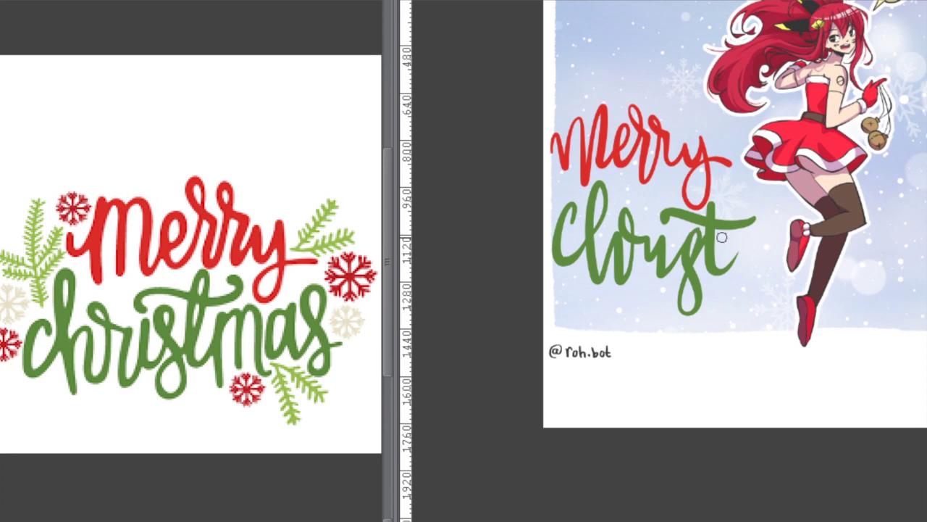
Scale the lettering down and hand-letter "mas" in green to complete the word "Christmas".
drag(733, 239, 768, 218)
key(ctrl+t)
key(Return)
key(ctrl+z)
key(ctrl+z)
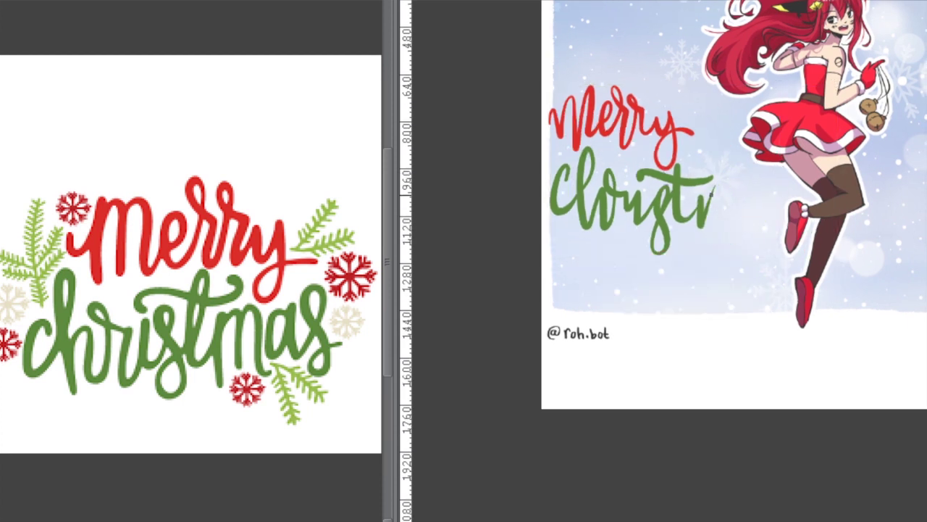
key(ctrl+z)
drag(745, 217, 762, 187)
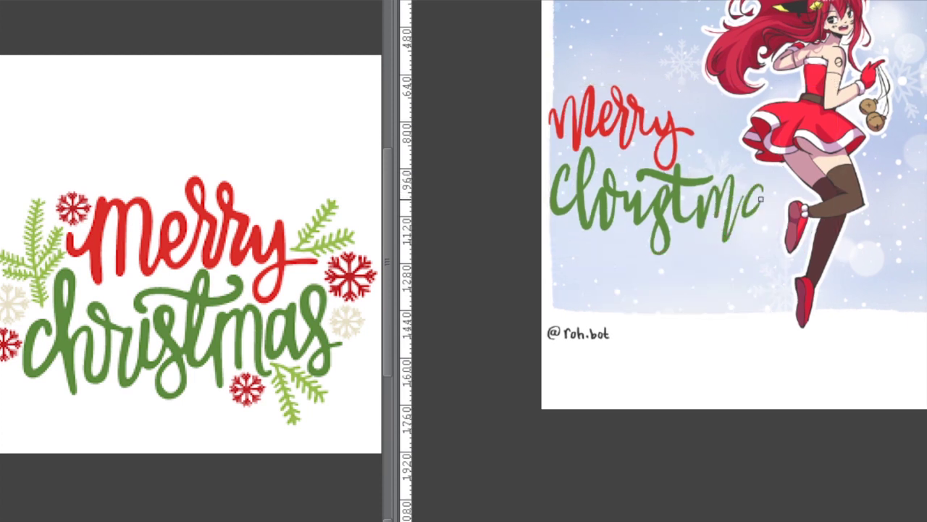
Arrange the words "Merry" and "Christmas" side by side on one line and move them to the white area above the girl.
key(ctrl+0)
key(ctrl+t)
drag(507, 282, 522, 366)
click(507, 453)
mouse_move(605, 330)
mouse_down()
mouse_move(434, 365)
mouse_move(463, 405)
mouse_up()
key(ctrl+t)
drag(536, 384, 637, 348)
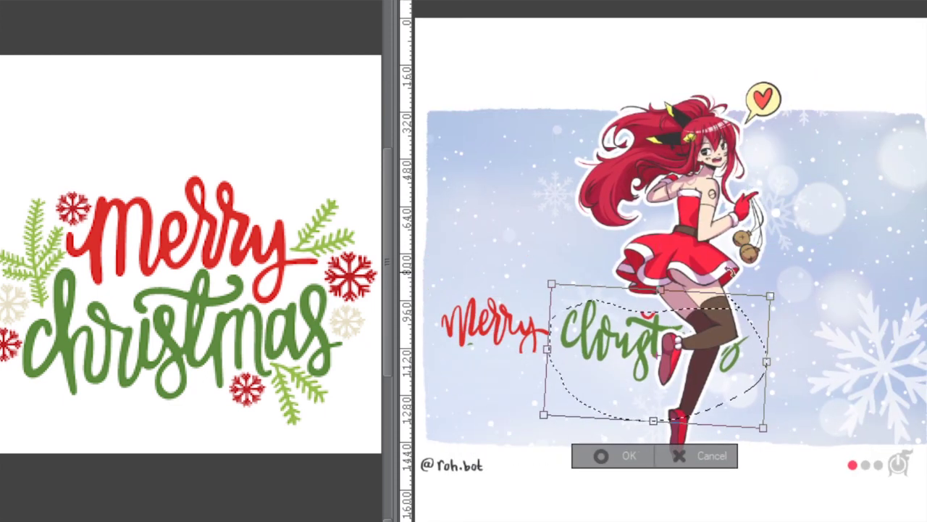
click(628, 449)
drag(551, 326, 637, 87)
Try a "Merry Christmas" clipart with pine branches and a gift, flipped to read correctly and scaled down above the girl.
key(ctrl+t)
drag(791, 88, 699, 94)
click(652, 169)
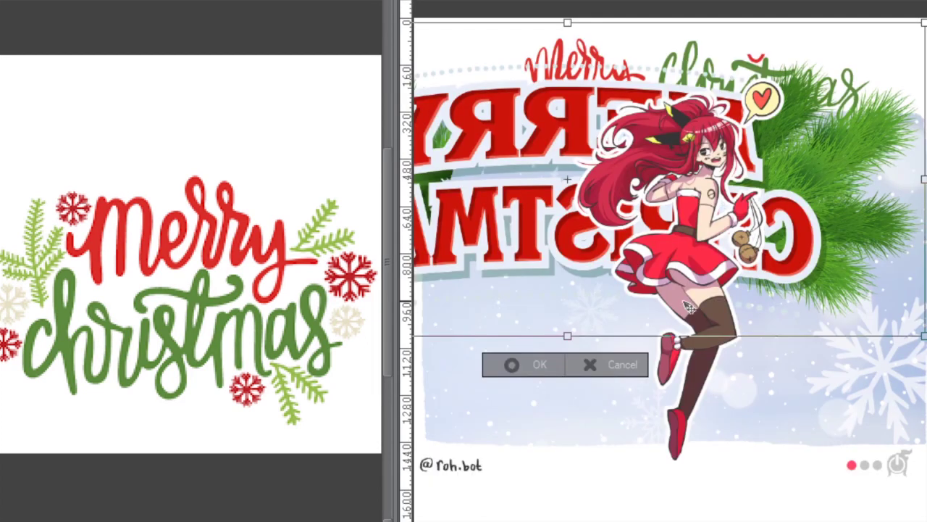
drag(599, 470, 734, 210)
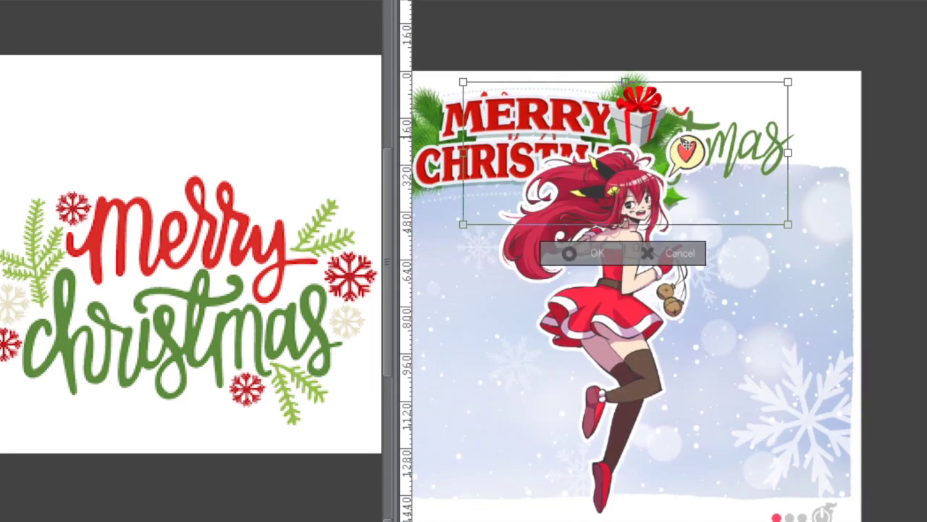
key(Return)
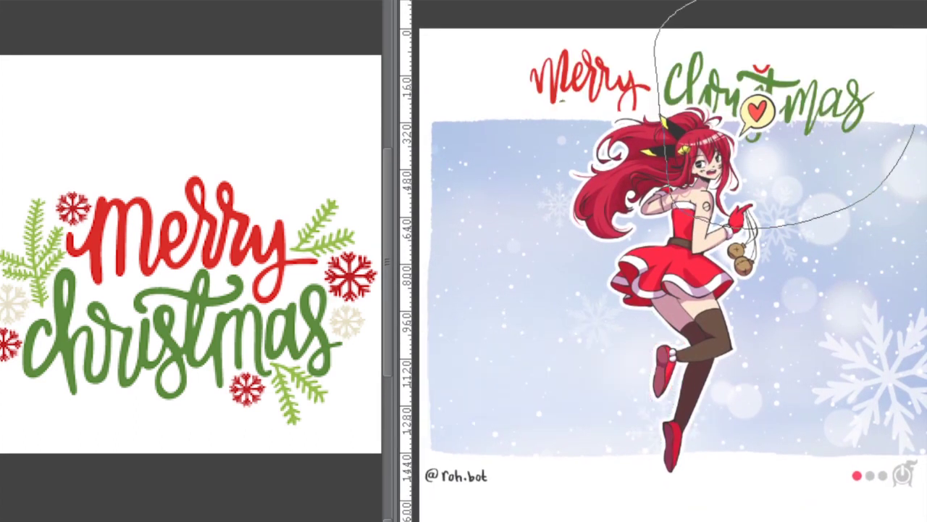
Stack the two words beside the girl again, with "Merry" above "Christmas", and fade them as a tracing guide.
drag(616, 134, 528, 366)
key(Return)
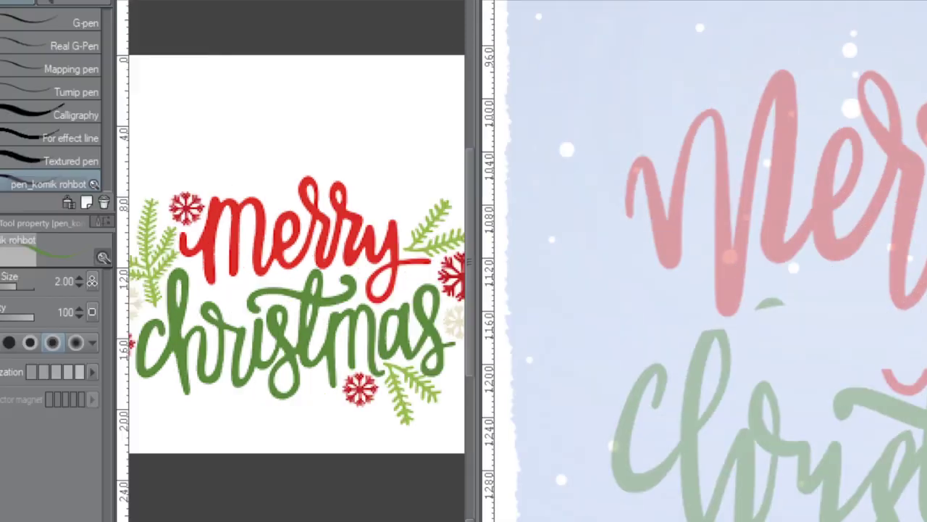
Try lettering the "M" over the faded guide with the Darker pencil and the Oil paint flat brush.
drag(596, 217, 620, 228)
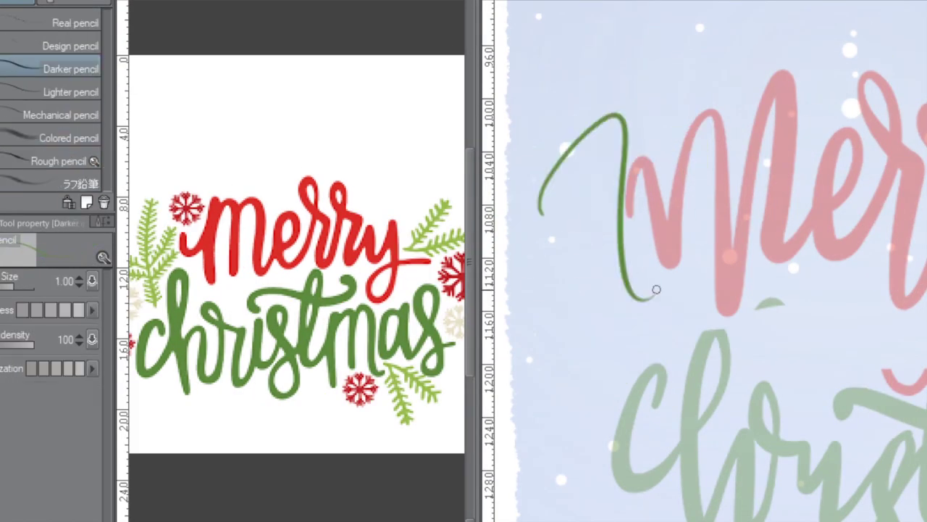
drag(628, 217, 649, 194)
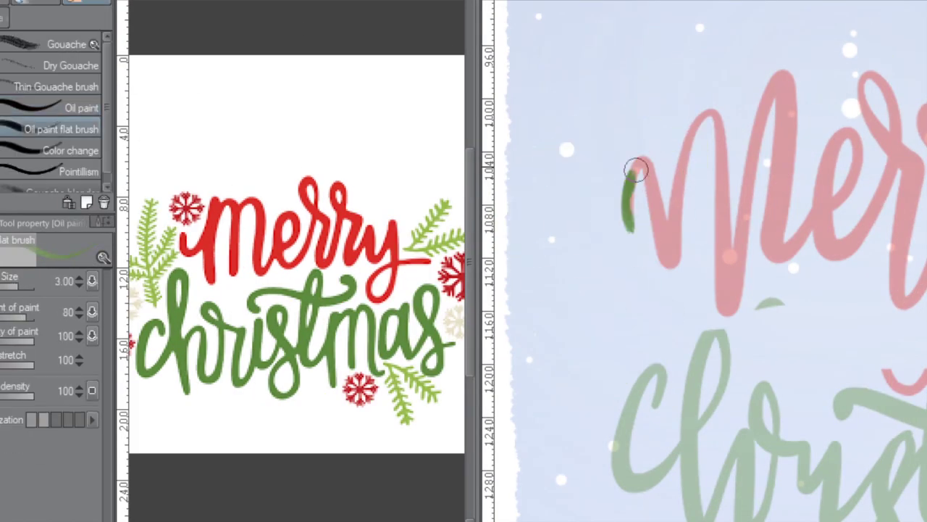
key(ctrl+z)
drag(565, 260, 652, 338)
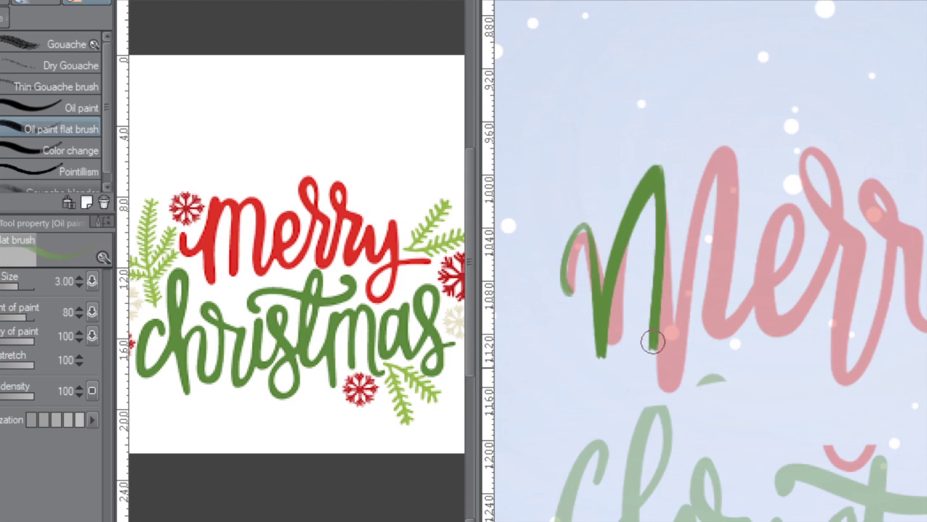
key(ctrl+z)
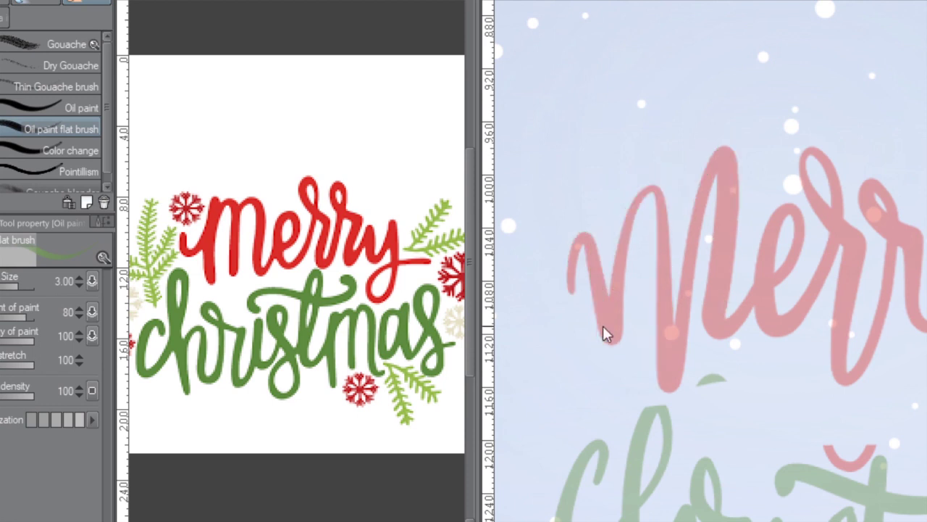
Hand-letter a bolder green "Merry" over the faded guide with the Oil paint brush at size 3.
click(72, 108)
drag(554, 290, 579, 259)
mouse_move(517, 249)
mouse_down()
mouse_move(534, 336)
mouse_move(600, 228)
mouse_move(750, 248)
mouse_up()
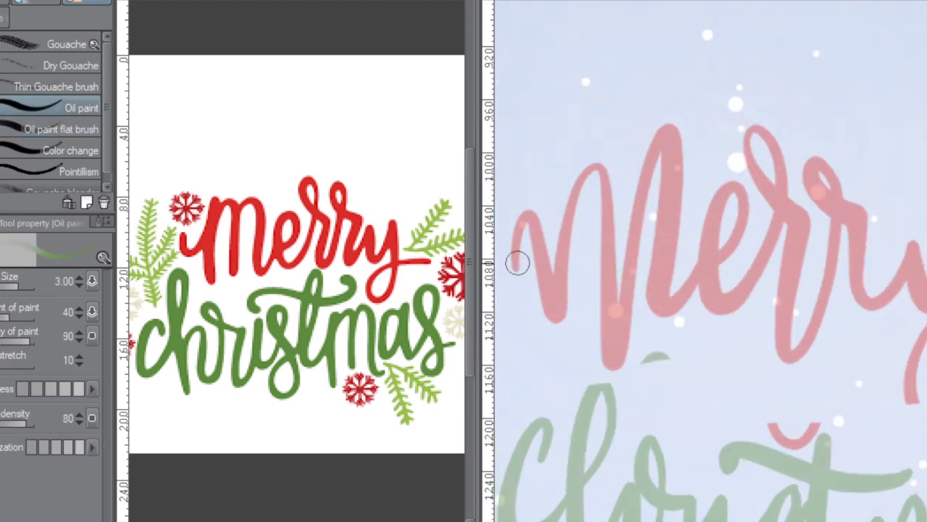
mouse_move(523, 214)
mouse_down()
mouse_move(655, 304)
mouse_move(750, 230)
mouse_up()
drag(772, 205, 789, 254)
drag(786, 206, 732, 250)
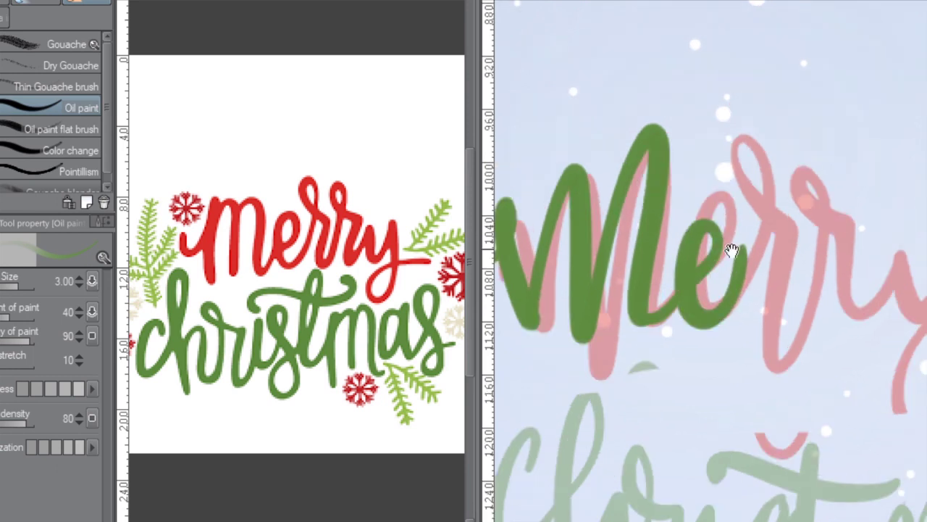
drag(760, 156, 774, 370)
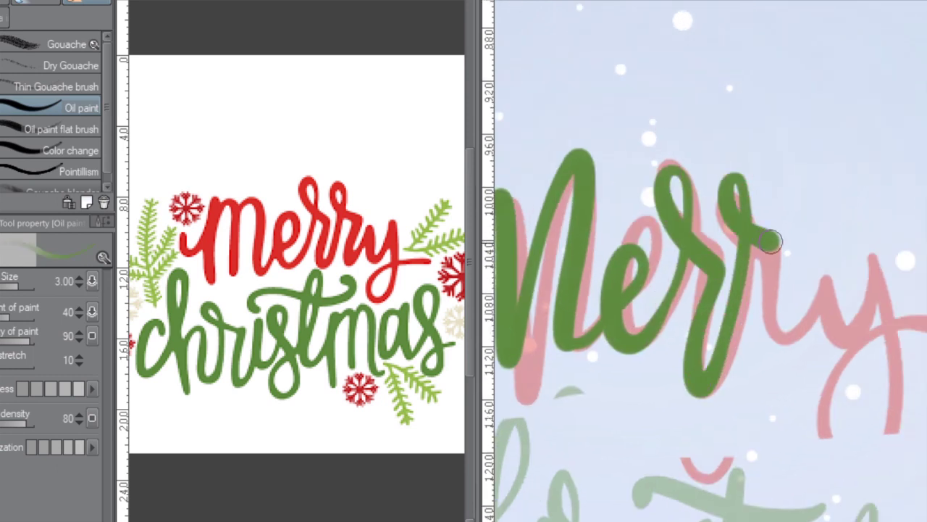
drag(848, 261, 797, 384)
Hand-letter a bolder green "Christmas" over the faded guide beneath "Merry".
mouse_move(561, 353)
mouse_down()
mouse_move(561, 280)
mouse_move(587, 190)
mouse_move(637, 210)
mouse_up()
mouse_move(656, 272)
mouse_down()
mouse_move(662, 358)
mouse_move(694, 425)
mouse_move(744, 428)
mouse_move(765, 296)
mouse_move(797, 310)
mouse_move(803, 296)
mouse_move(750, 317)
mouse_move(815, 308)
mouse_move(780, 331)
mouse_up()
drag(797, 138, 782, 196)
mouse_move(782, 196)
mouse_down()
mouse_move(696, 167)
mouse_move(650, 268)
mouse_move(656, 304)
mouse_move(582, 191)
mouse_move(778, 209)
mouse_move(805, 168)
mouse_move(841, 239)
mouse_up()
Lasso the new "Merry", position it above "Christmas", and recolour it red.
scroll(807, 217, down, 5)
scroll(811, 265, up, 5)
key(m)
drag(507, 207, 899, 290)
key(k)
key(m)
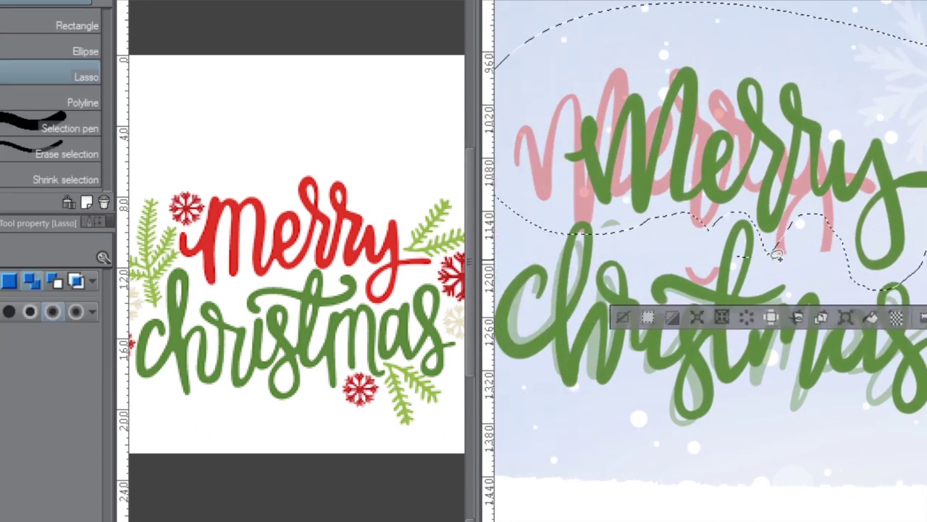
drag(710, 232, 706, 195)
key(p)
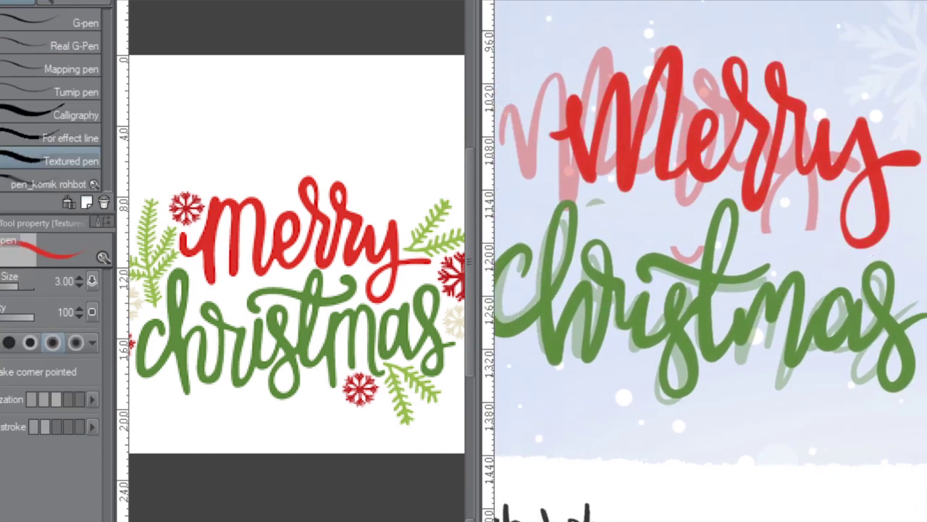
Hide the faded guide and add short accent strokes, red beside the "M" of "Merry" and green around "Christmas".
scroll(702, 261, down, 5)
scroll(621, 263, up, 5)
drag(647, 259, 656, 276)
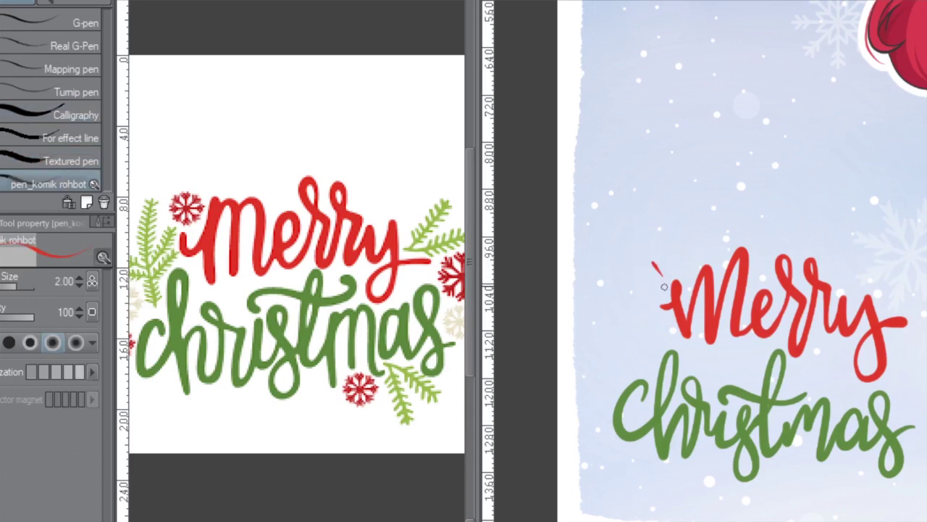
scroll(625, 296, up, 3)
mouse_move(803, 335)
mouse_down()
mouse_move(826, 326)
mouse_move(823, 303)
mouse_up()
scroll(725, 289, down, 3)
scroll(725, 289, up, 1)
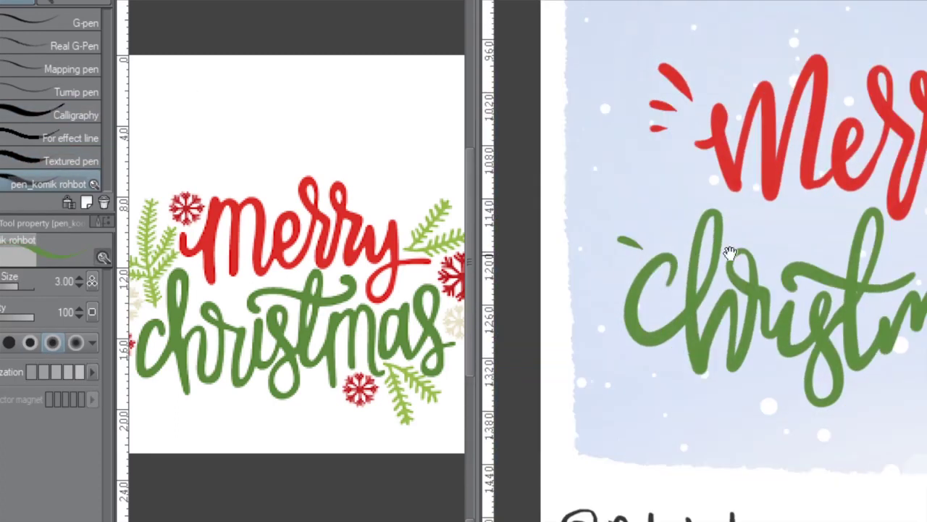
scroll(725, 290, down, 3)
Draw light green leafy sprigs on both sides of the lettering and beneath the end of "Christmas".
scroll(724, 290, up, 5)
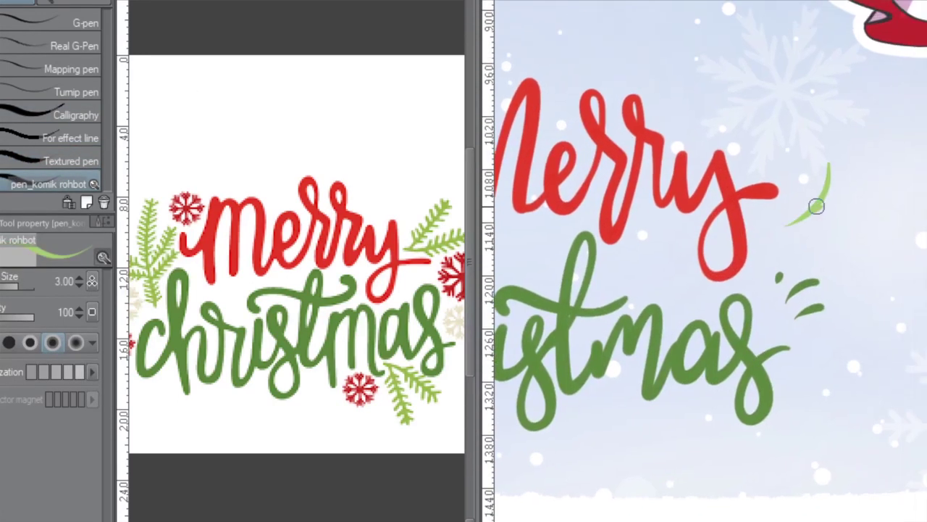
scroll(799, 190, down, 3)
mouse_move(848, 136)
mouse_down()
mouse_move(806, 131)
mouse_move(840, 196)
mouse_up()
scroll(786, 185, left, 10)
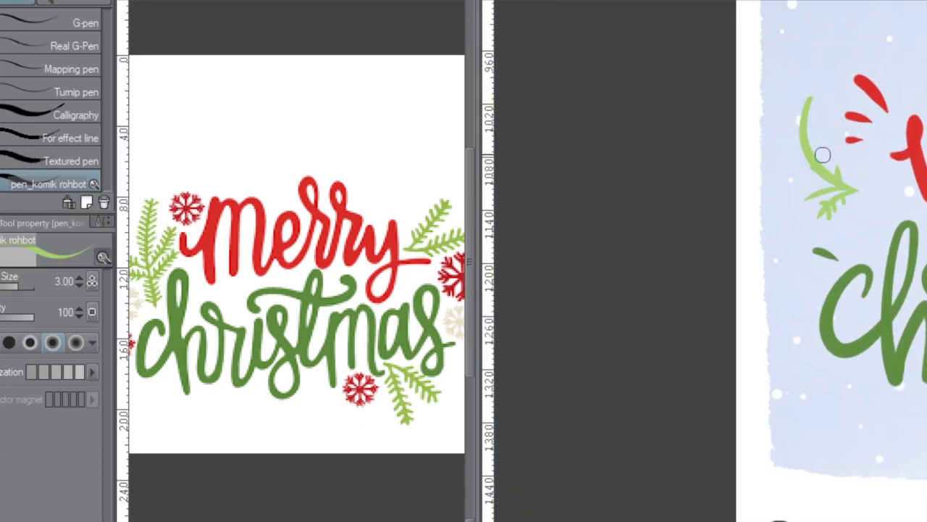
scroll(815, 105, down, 3)
scroll(844, 155, up, 3)
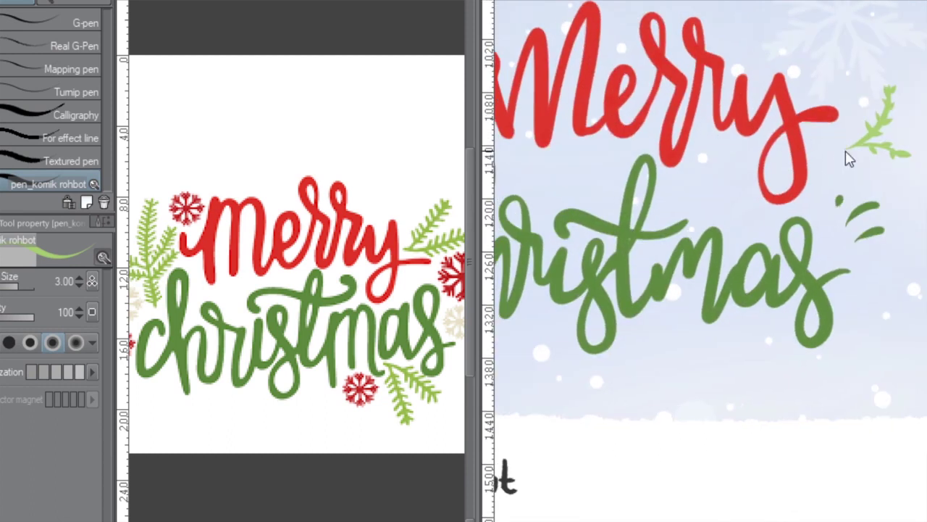
scroll(725, 193, left, 8)
scroll(725, 169, down, 2)
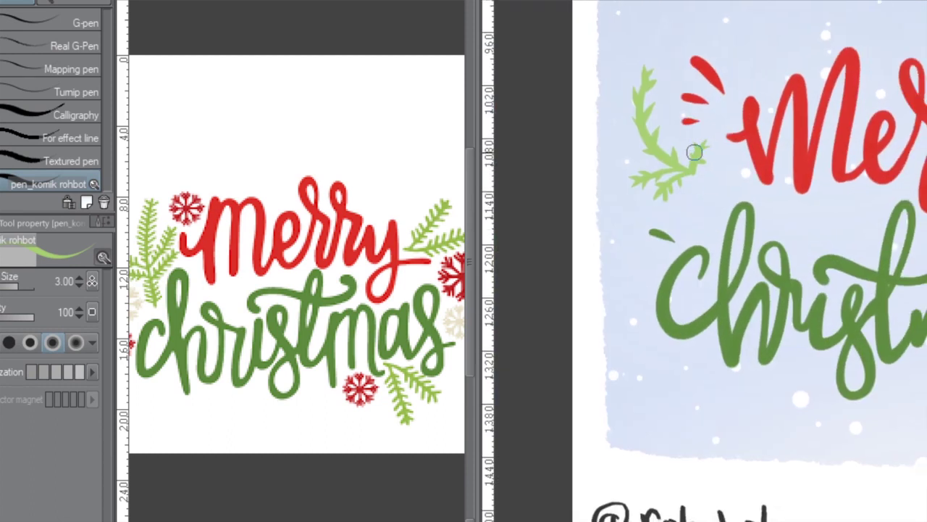
scroll(754, 223, down, 2)
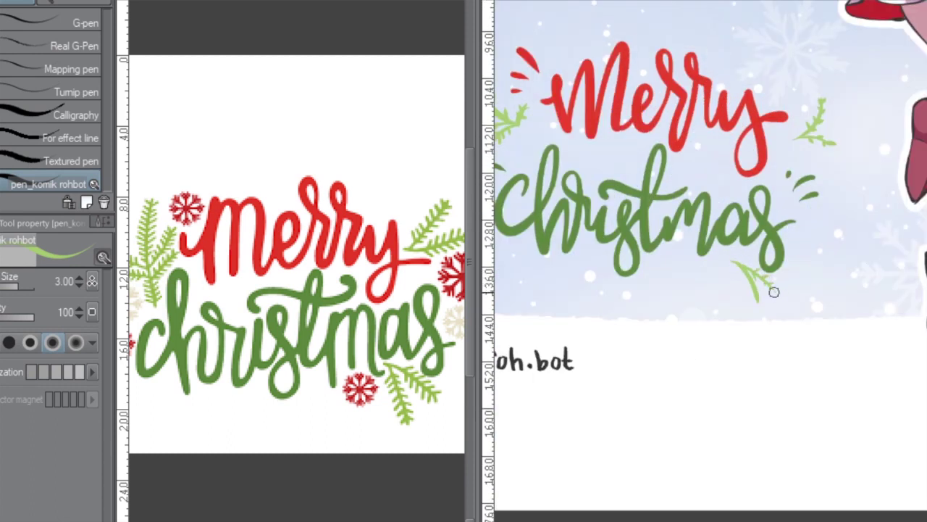
Draw a small red heart above the "y" of "Merry" and shift the finished lettering slightly inward from the card's edge.
drag(670, 172, 728, 240)
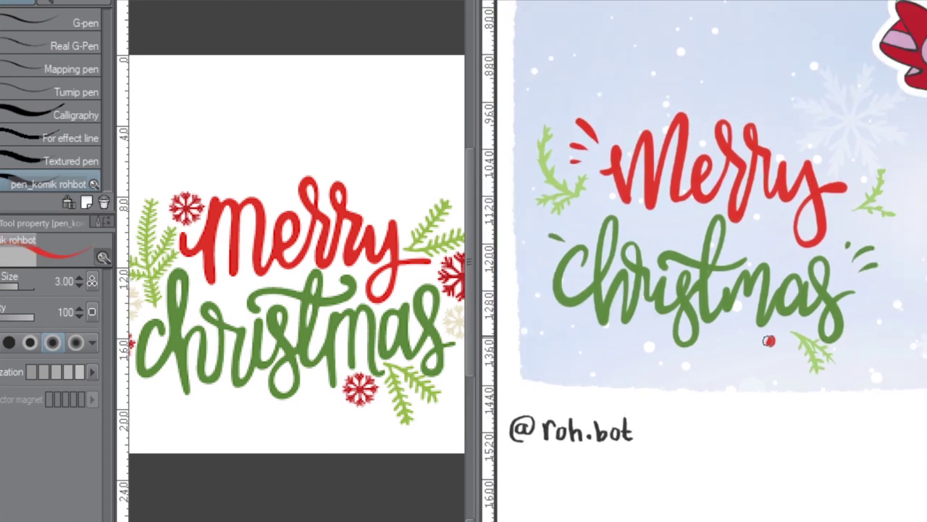
scroll(843, 139, down, 5)
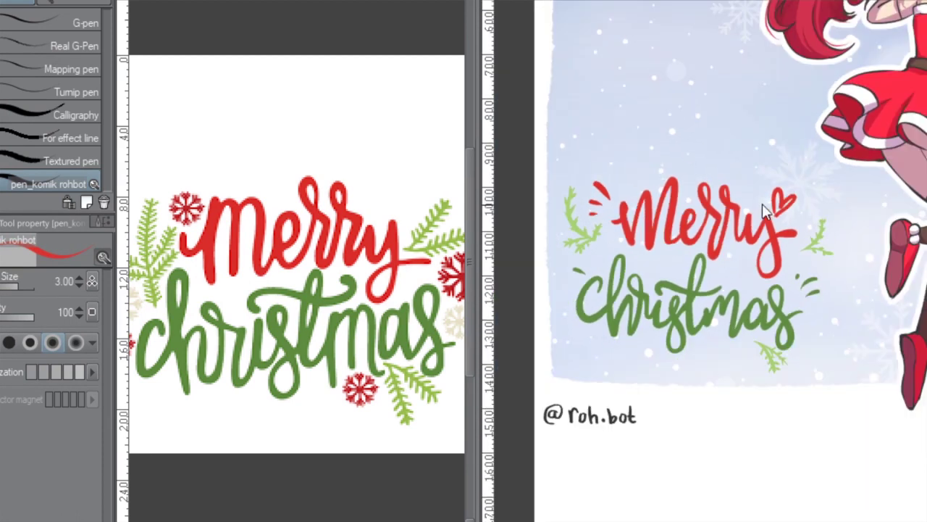
key(k)
drag(714, 298, 662, 241)
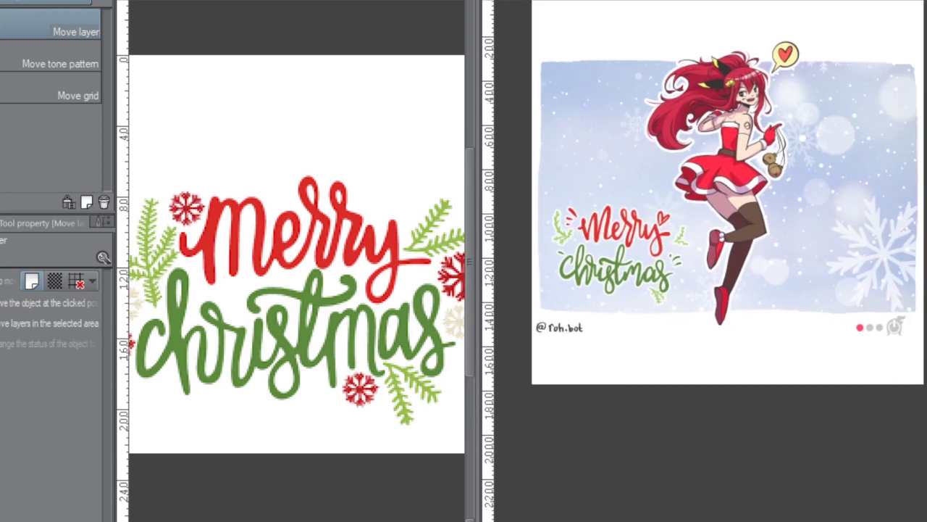
Outline the lettering in white, remove the page dots, and recolour the grey logo pinkish red.
key(m)
scroll(870, 322, up, 3)
scroll(870, 323, down, 2)
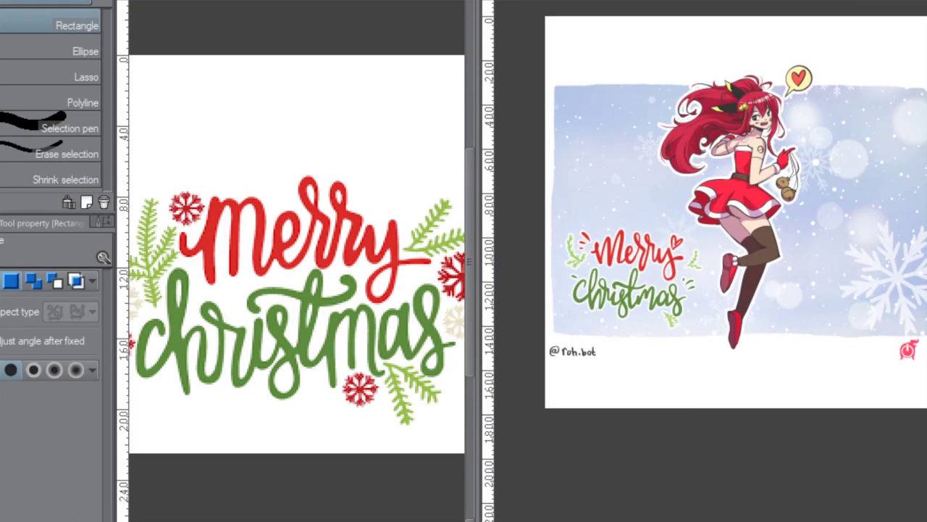
Nudge the outlined lettering toward the background's lower-left corner, close the lettering reference, and clear the selection.
key(k)
mouse_move(771, 299)
mouse_down()
mouse_move(787, 295)
mouse_move(761, 149)
mouse_move(764, 304)
mouse_up()
key(m)
scroll(702, 244, up, 4)
mouse_move(758, 217)
mouse_down()
mouse_move(502, 162)
mouse_move(754, 217)
mouse_up()
key(k)
key(p)
scroll(714, 250, down, 3)
key(k)
scroll(713, 250, down, 5)
key(ctrl+d)
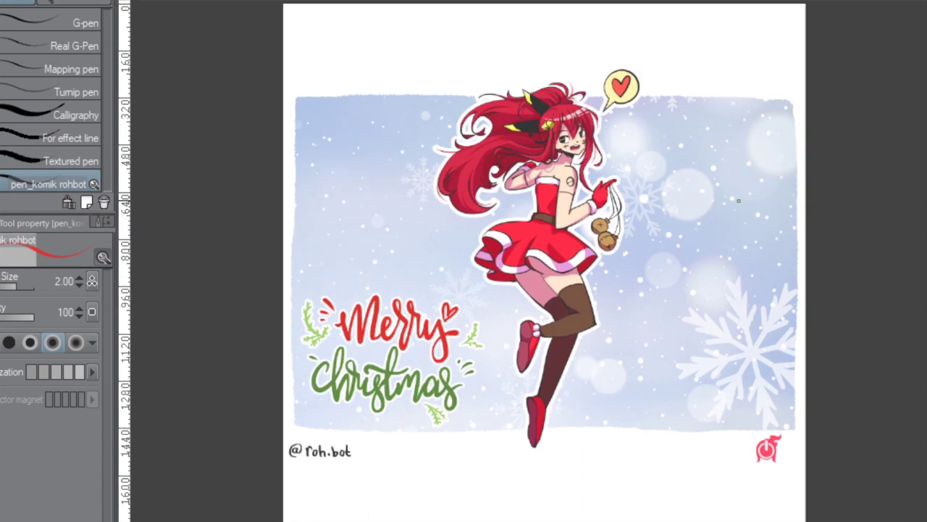
Move the artist handle, at a smaller size, onto the blue background just beneath "Christmas".
key(k)
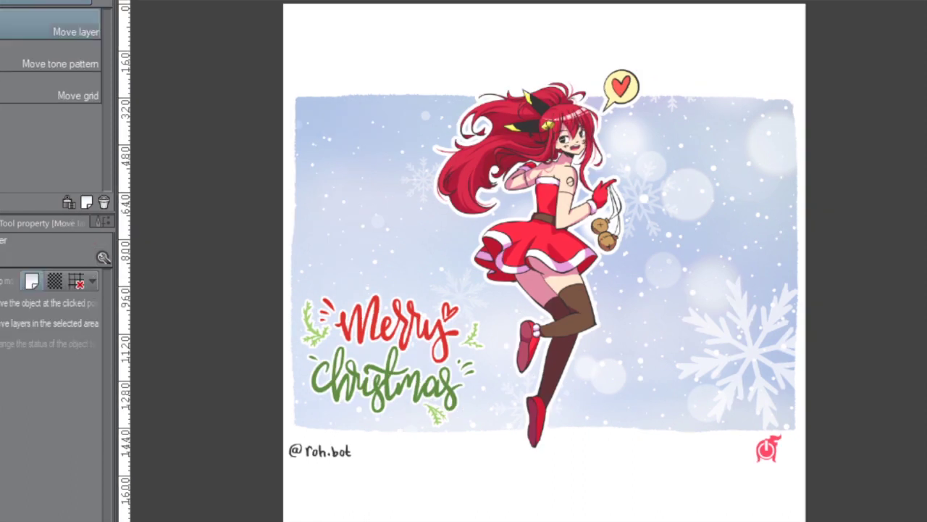
drag(372, 455, 368, 414)
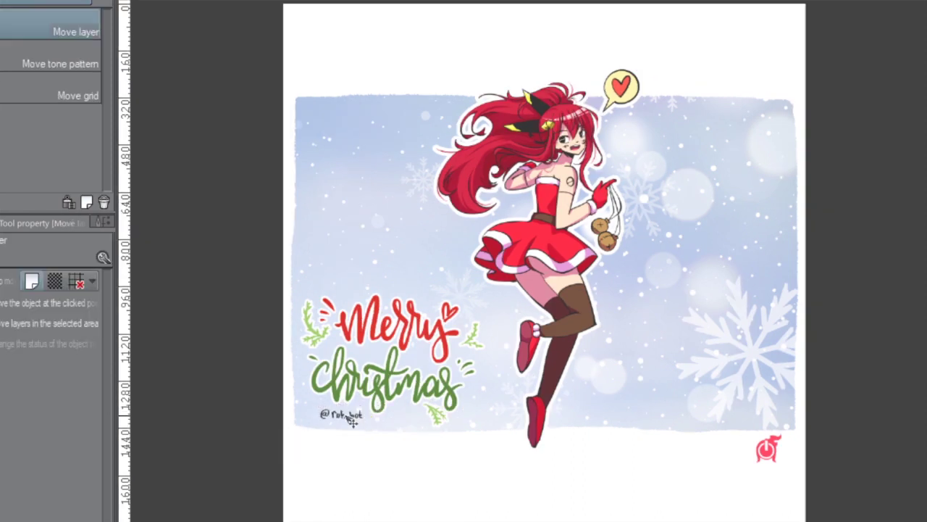